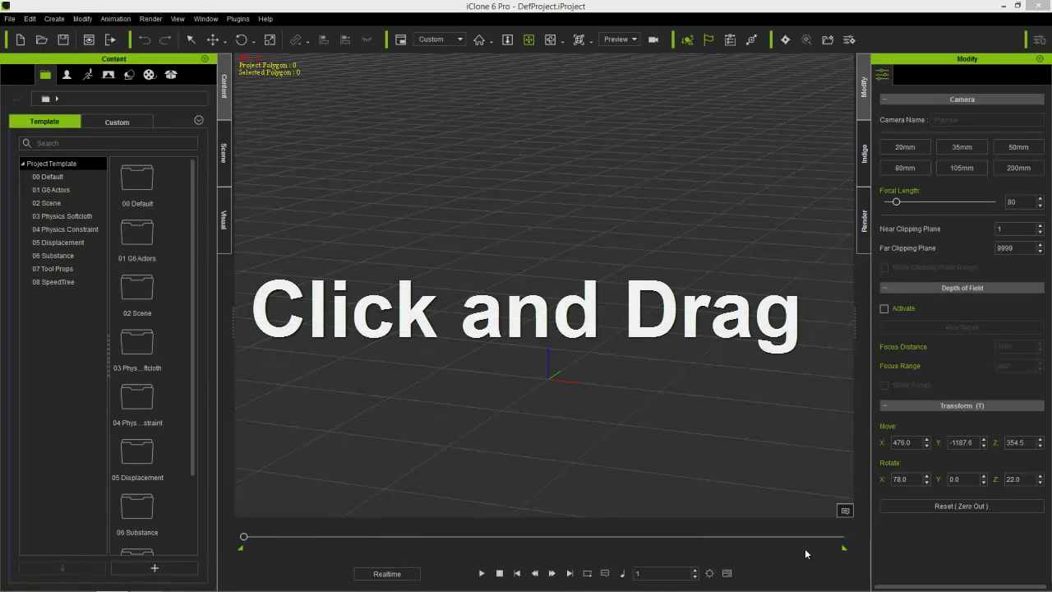
- Add the Floor_001 prop from Props > 3D Blocks > Wall and Floor to the scene at 0, 100, 0
{"action": "left_click", "coordinate": [129, 76]}
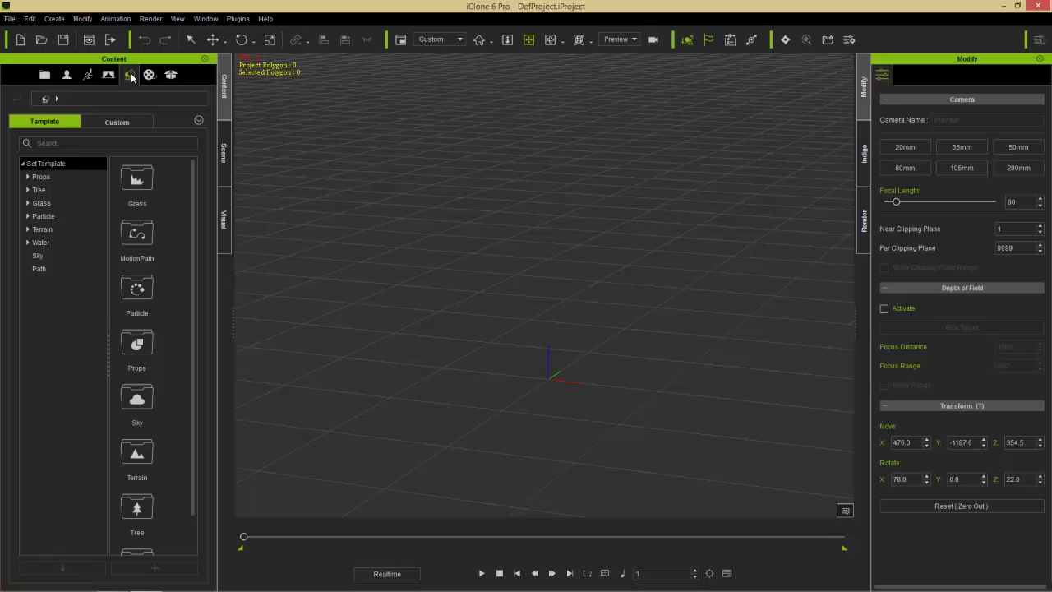
{"action": "left_click", "coordinate": [54, 175]}
{"action": "left_click", "coordinate": [60, 190]}
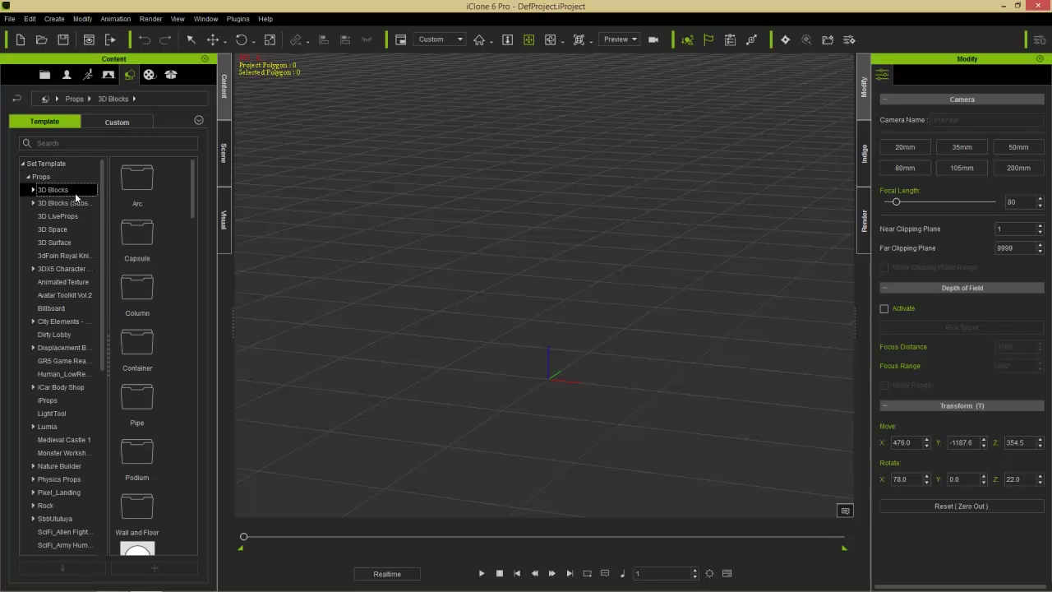
{"action": "scroll", "coordinate": [152, 378], "scroll_direction": "down", "scroll_amount": 5}
{"action": "scroll", "coordinate": [152, 374], "scroll_direction": "up", "scroll_amount": 4}
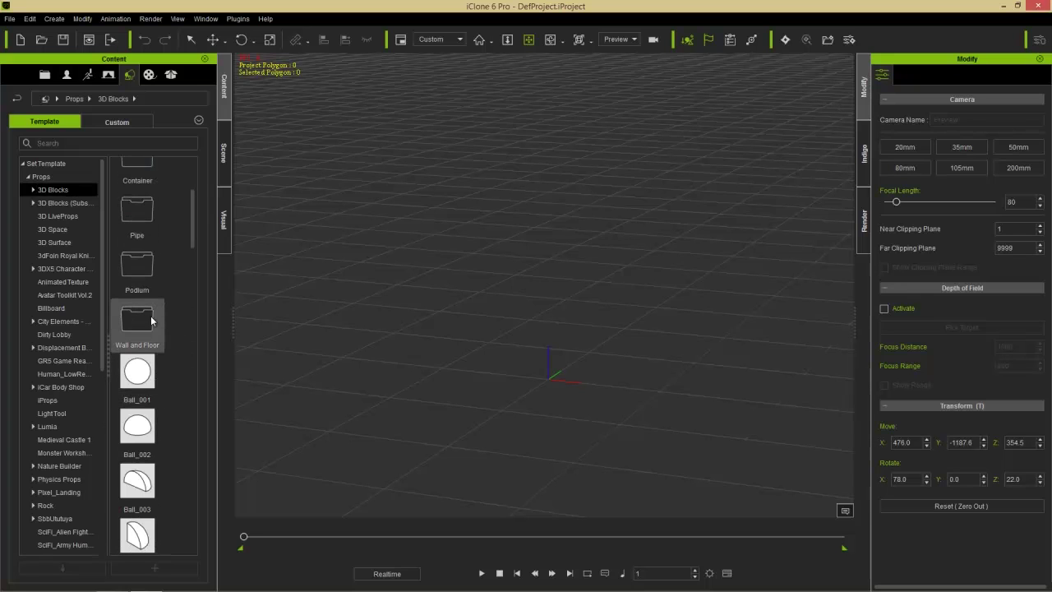
{"action": "double_click", "coordinate": [145, 321]}
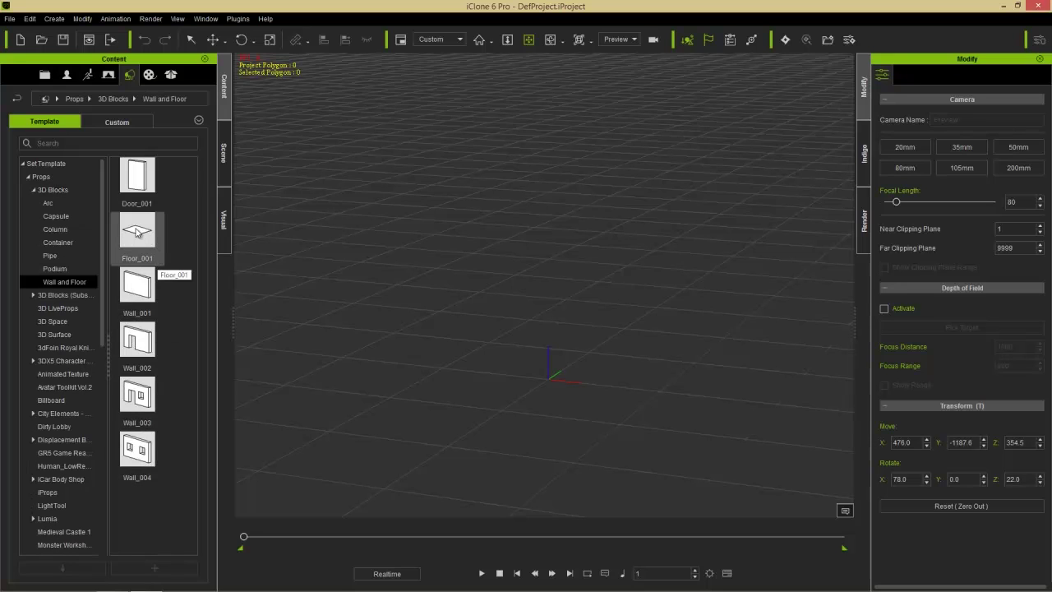
{"action": "double_click", "coordinate": [136, 232]}
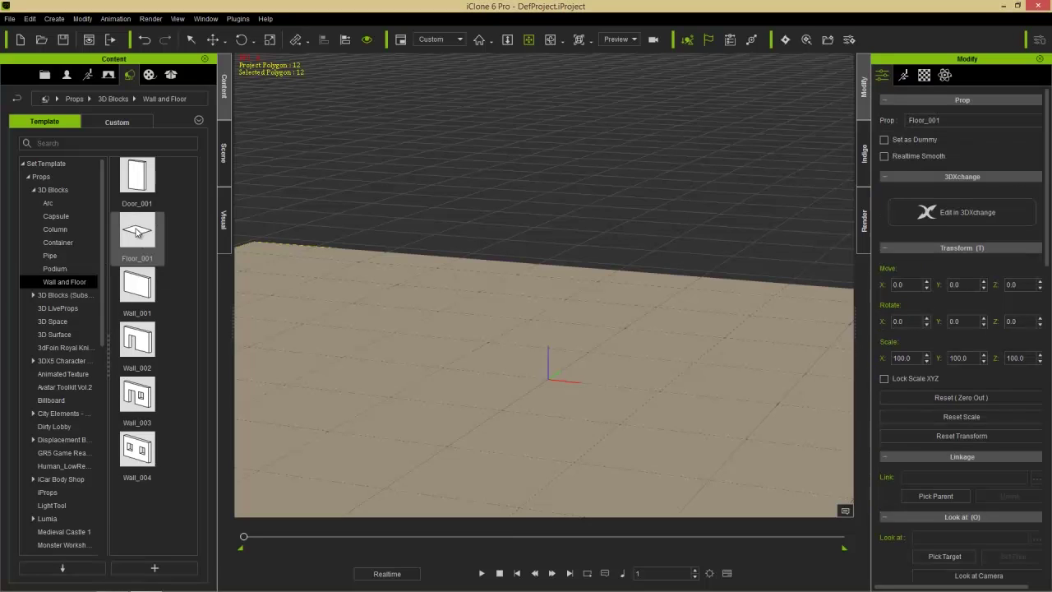
{"action": "key", "text": "ctrl+z"}
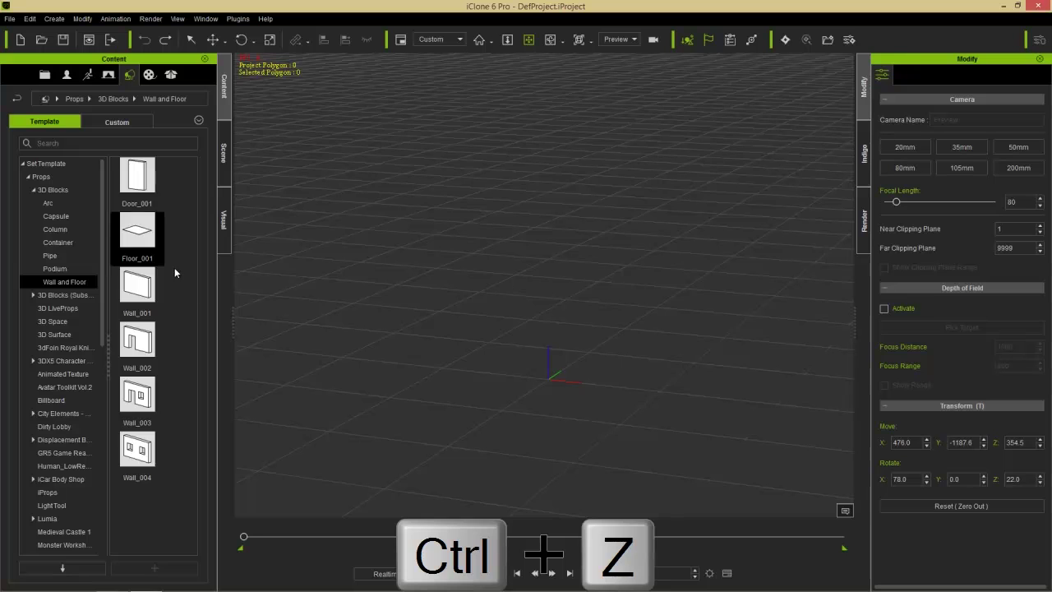
{"action": "left_click_drag", "start_coordinate": [136, 231], "coordinate": [557, 355]}
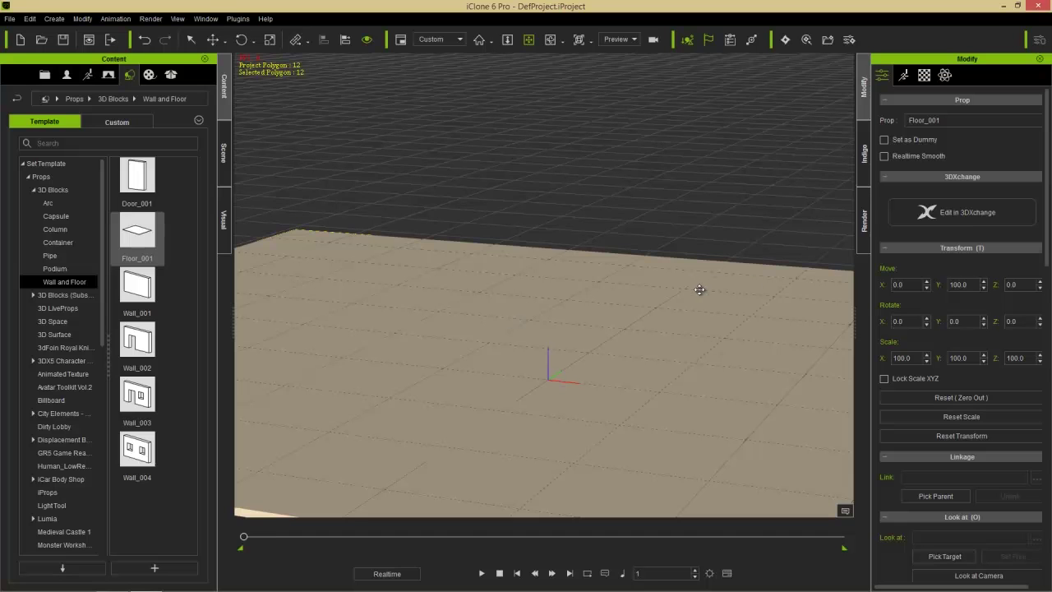
{"action": "right_click_drag", "start_coordinate": [598, 307], "coordinate": [664, 341]}
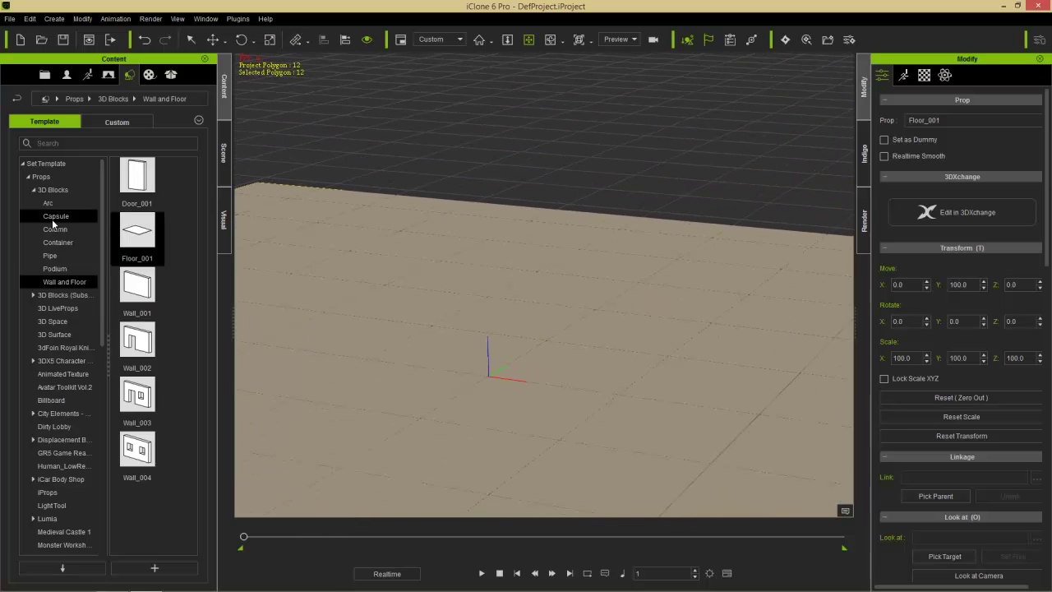
- Drag the Ball_001 sphere from 3D Blocks onto the floor at -100, 0, 0
{"action": "left_click", "coordinate": [52, 189]}
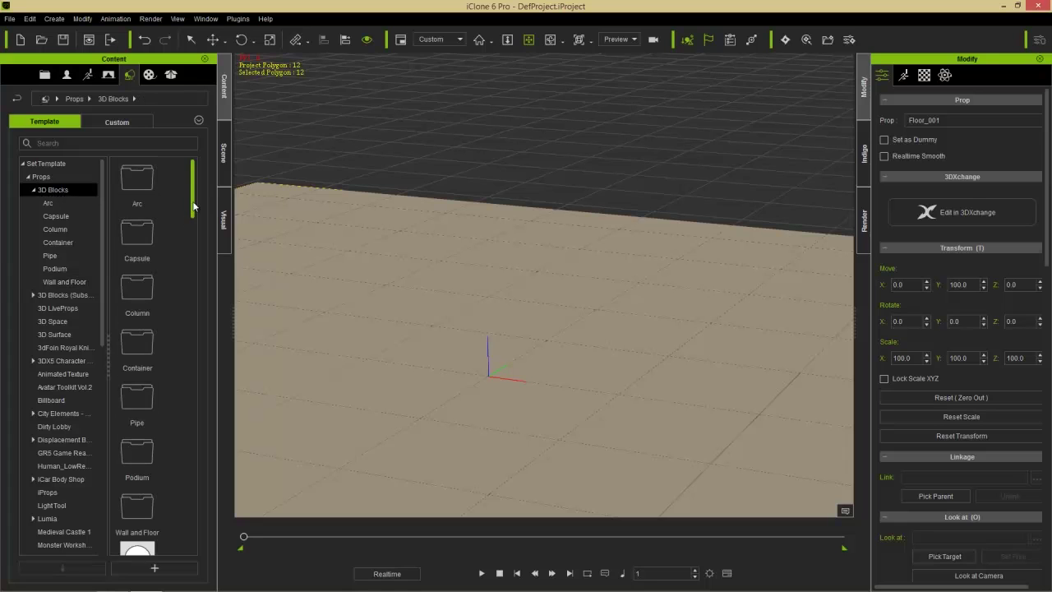
{"action": "scroll", "coordinate": [194, 206], "scroll_direction": "down", "scroll_amount": 5}
{"action": "left_click_drag", "start_coordinate": [139, 275], "coordinate": [381, 358]}
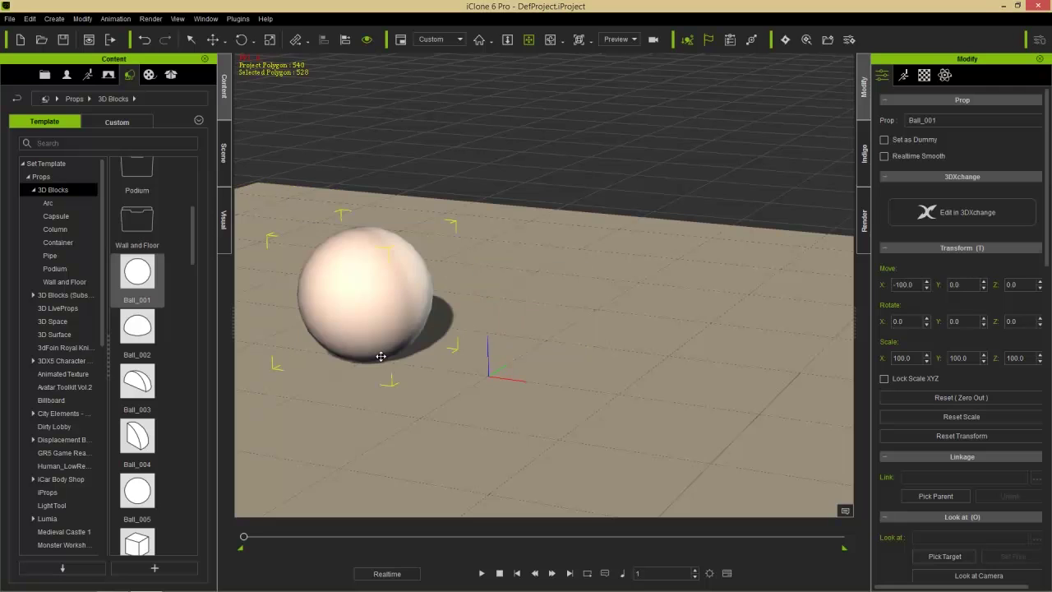
{"action": "right_click_drag", "start_coordinate": [466, 419], "coordinate": [386, 401]}
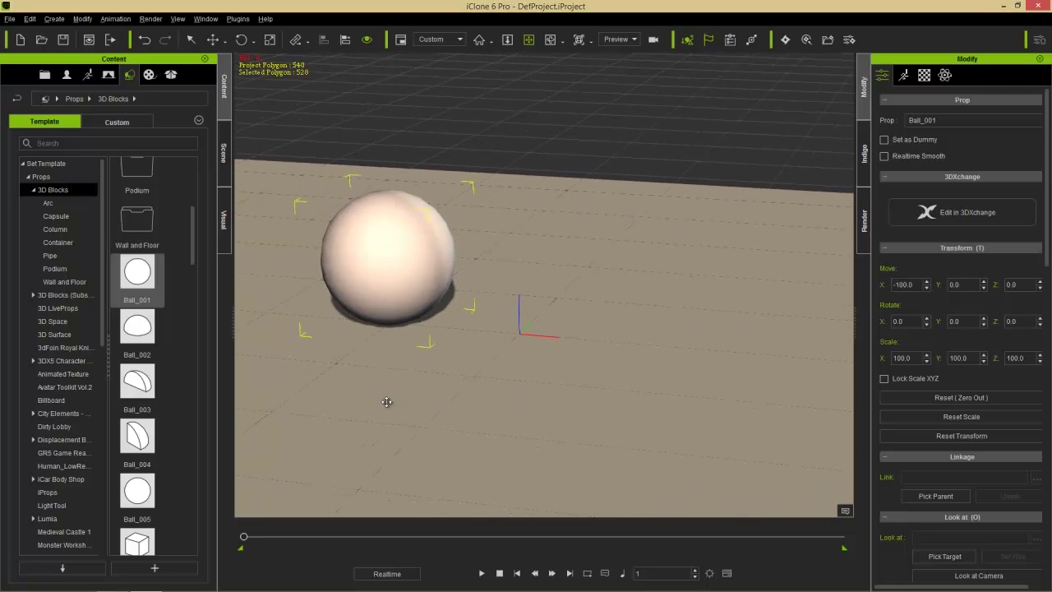
- Place the Container Bowl_003 beside the ball at 100, 0, 0
{"action": "left_click", "coordinate": [51, 247]}
{"action": "scroll", "coordinate": [193, 267], "scroll_direction": "down", "scroll_amount": 1}
{"action": "scroll", "coordinate": [193, 322], "scroll_direction": "down", "scroll_amount": 2}
{"action": "scroll", "coordinate": [192, 274], "scroll_direction": "up", "scroll_amount": 3}
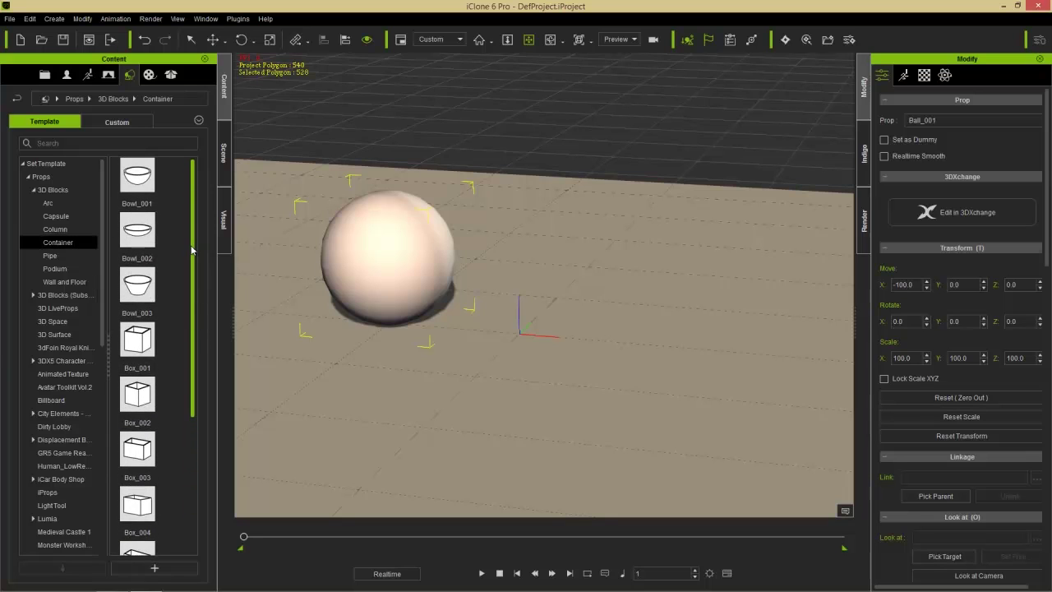
{"action": "left_click_drag", "start_coordinate": [139, 284], "coordinate": [653, 352]}
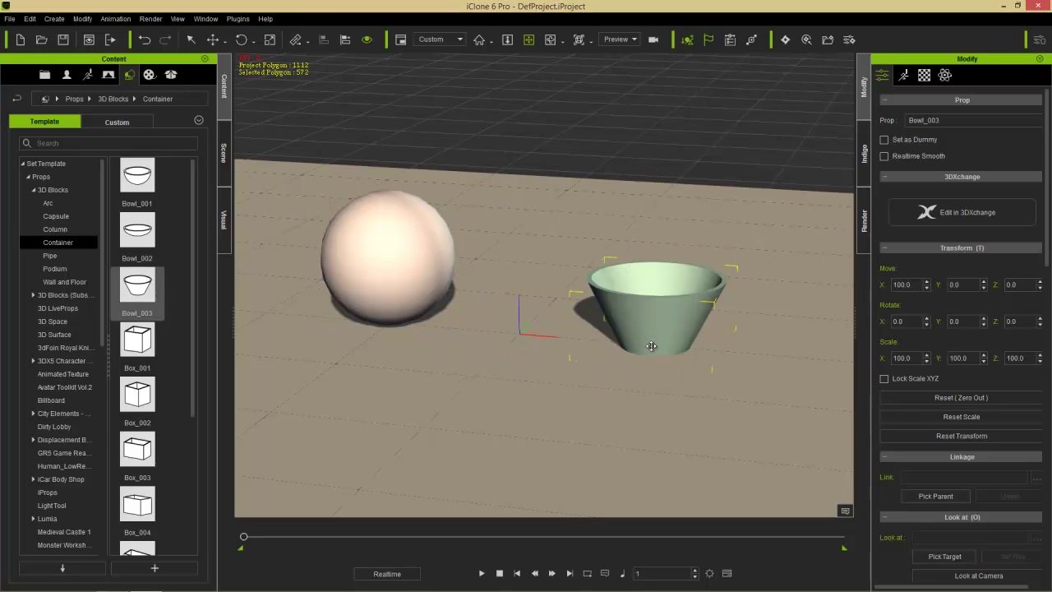
{"action": "mouse_move", "coordinate": [481, 195]}
{"action": "right_mouse_down"}
{"action": "mouse_move", "coordinate": [465, 254]}
{"action": "mouse_move", "coordinate": [463, 194]}
{"action": "right_mouse_up"}
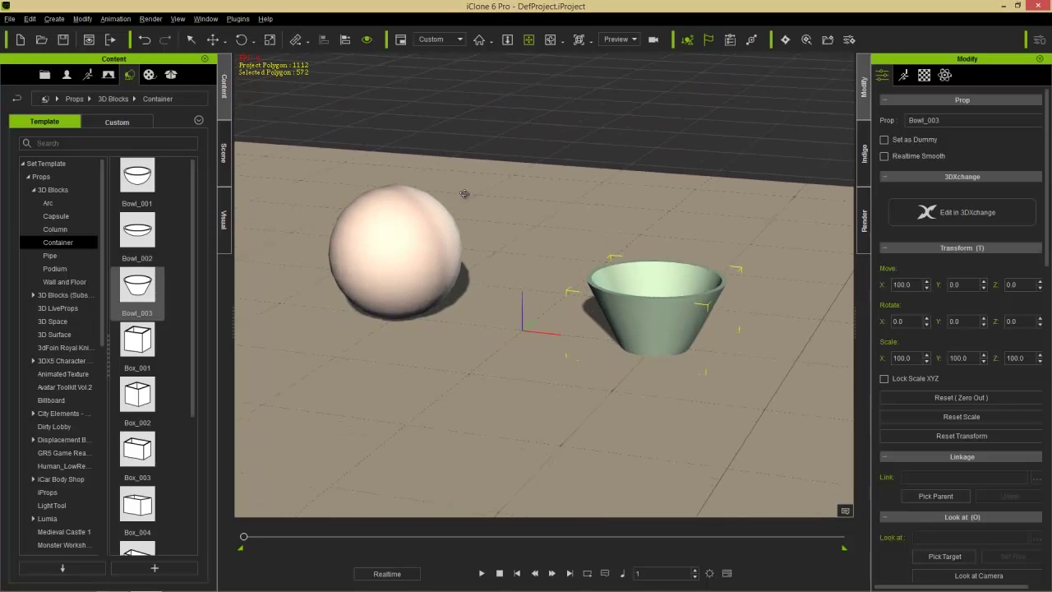
- Drag the male G6 avatar from Avatar > 01_G6 Character into the scene at 0, 0, 0
{"action": "left_click", "coordinate": [67, 75]}
{"action": "left_click", "coordinate": [53, 178]}
{"action": "double_click", "coordinate": [52, 178]}
{"action": "left_click", "coordinate": [63, 189]}
{"action": "left_click_drag", "start_coordinate": [142, 243], "coordinate": [549, 323]}
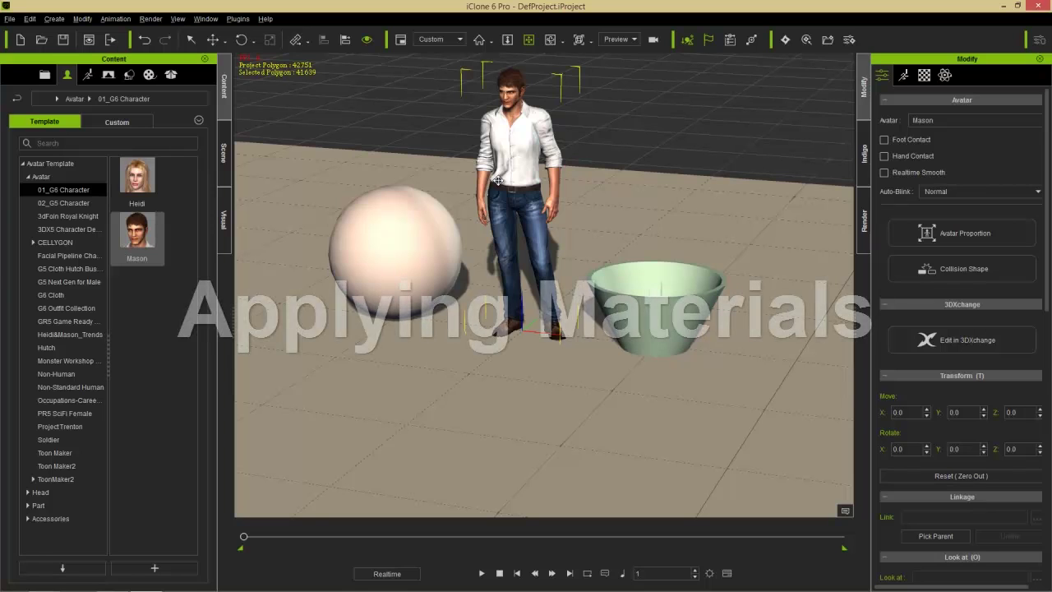
- Switch to File Explorer, reposition it, and open the Texture Maps floor folder
{"action": "key", "text": "alt+Tab"}
{"action": "key", "text": "alt+Tab"}
{"action": "key", "text": "alt+Tab"}
{"action": "key", "text": "alt+Tab"}
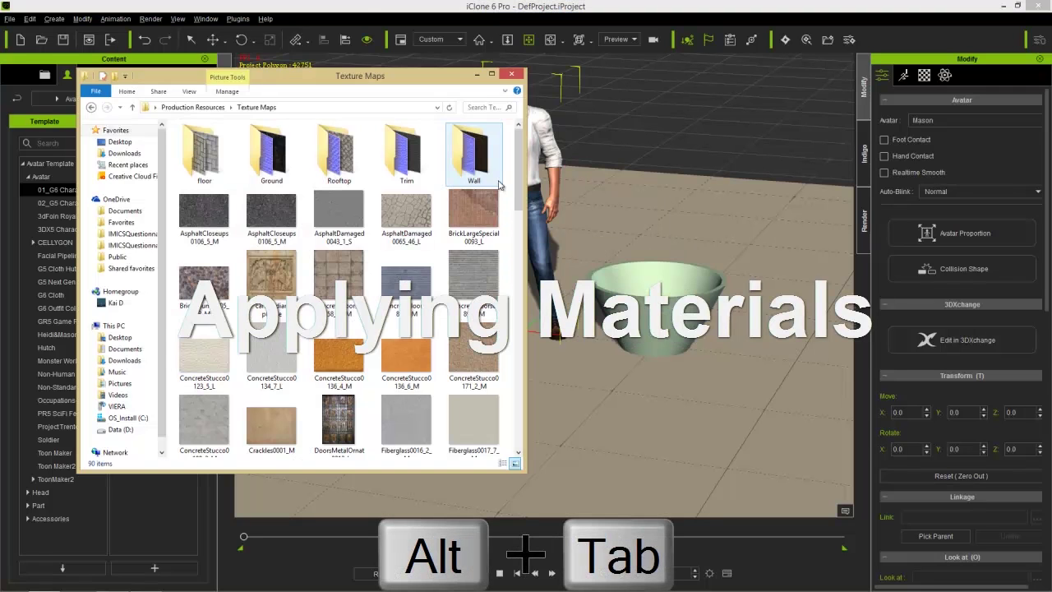
{"action": "left_click_drag", "start_coordinate": [376, 79], "coordinate": [313, 65]}
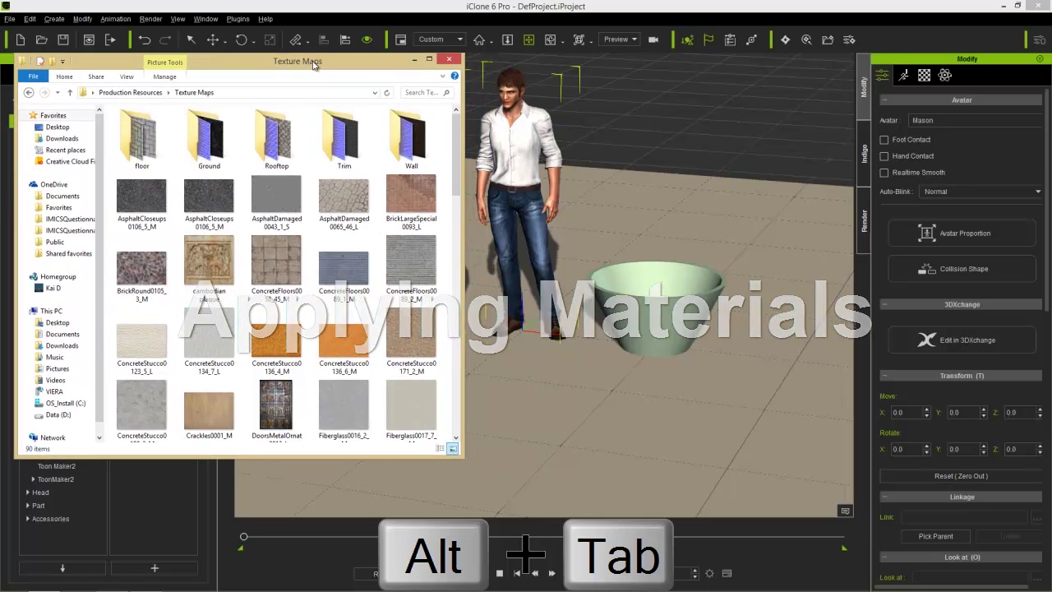
{"action": "double_click", "coordinate": [138, 148]}
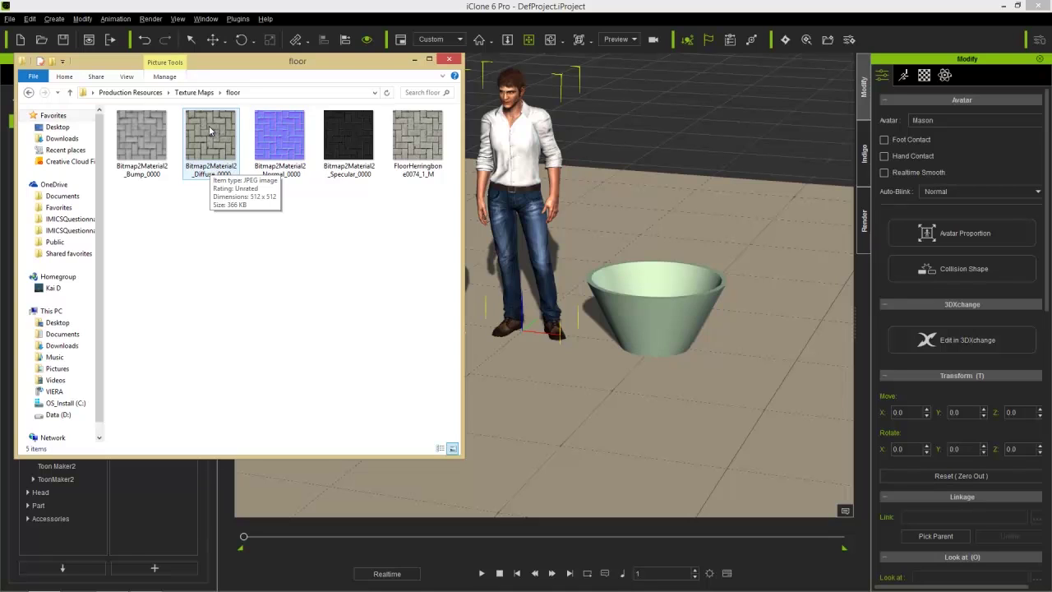
- Try applying the Diffuse image to the floor, undo the change, and return to Explorer
{"action": "left_click_drag", "start_coordinate": [209, 129], "coordinate": [612, 440]}
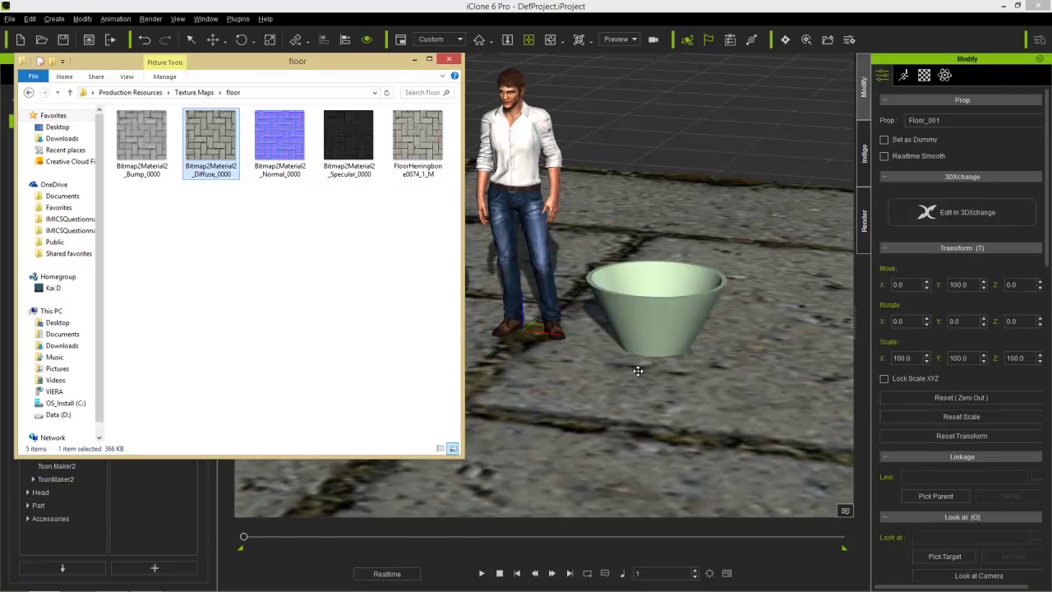
{"action": "key", "text": "ctrl+z"}
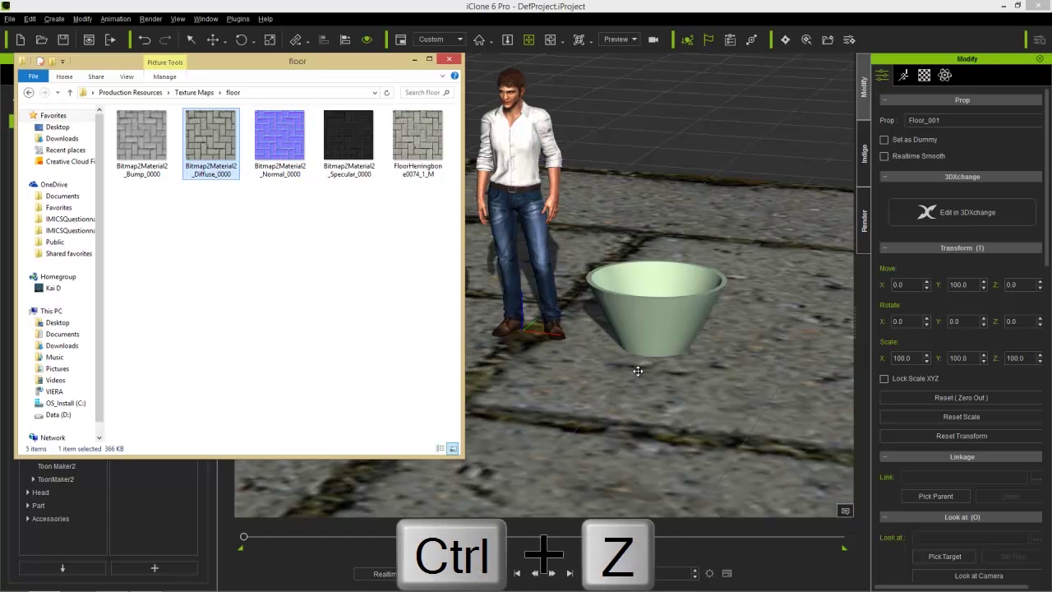
{"action": "left_click", "coordinate": [703, 83]}
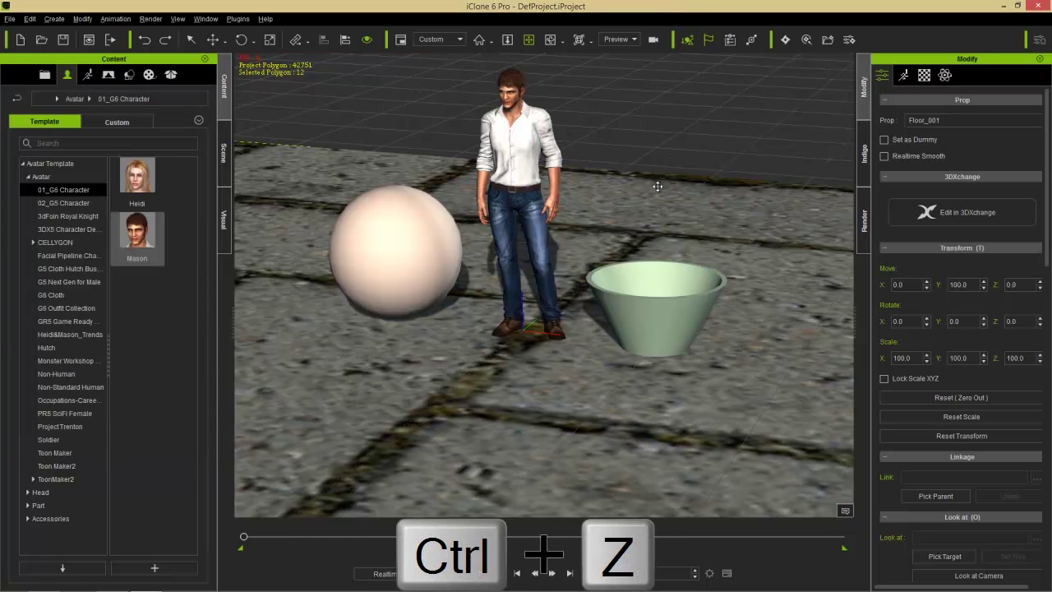
{"action": "key", "text": "ctrl+z"}
{"action": "key", "text": "alt+Tab"}
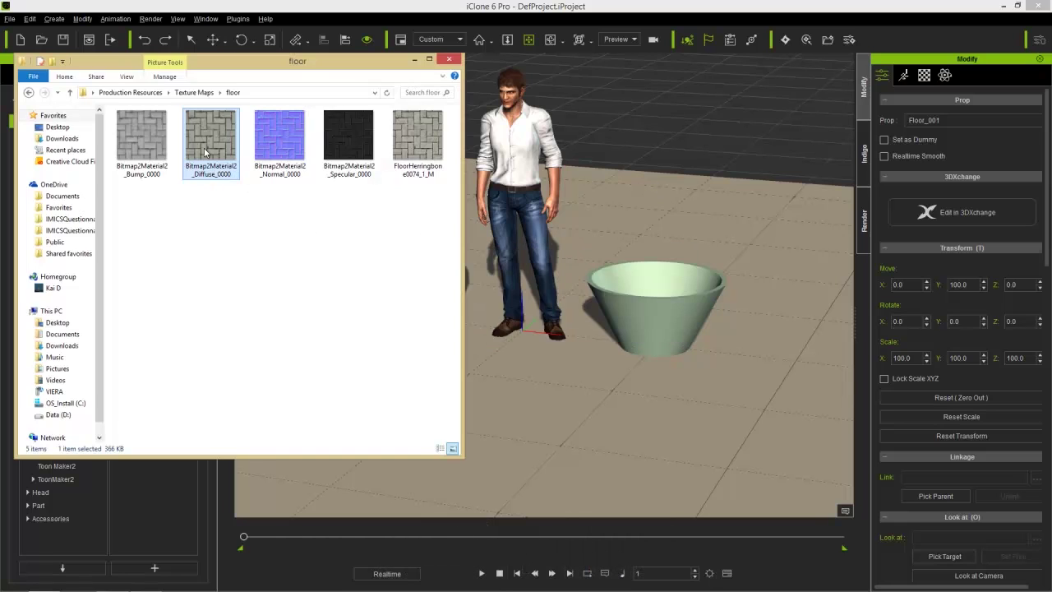
- Apply Bitmap2Material2_Diffuse_0000 to the floor as the 01-Default Diffuse Map
{"action": "left_click_drag", "start_coordinate": [210, 134], "coordinate": [597, 423]}
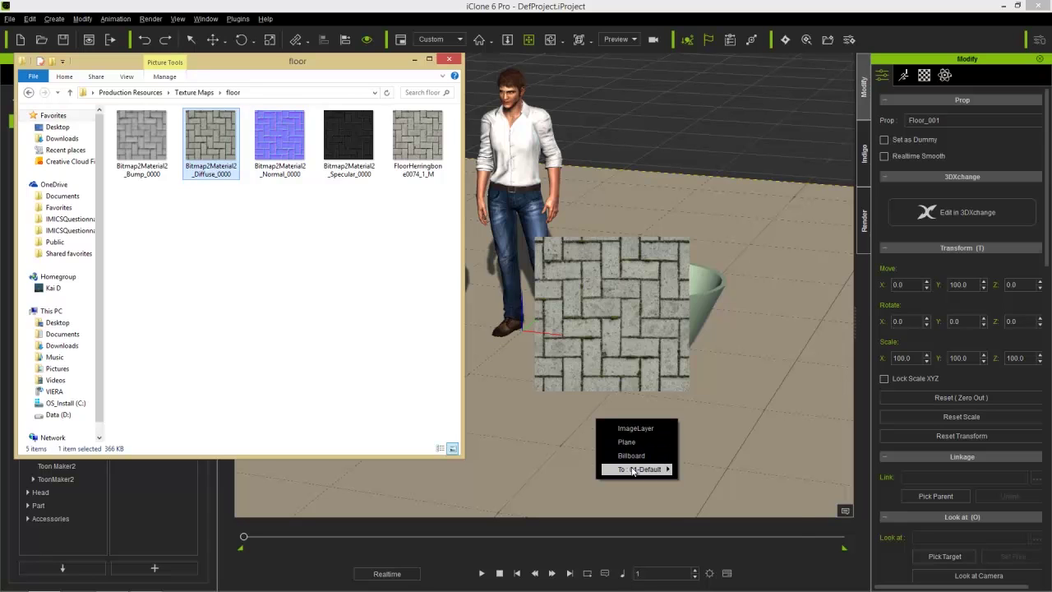
{"action": "mouse_move", "coordinate": [633, 473]}
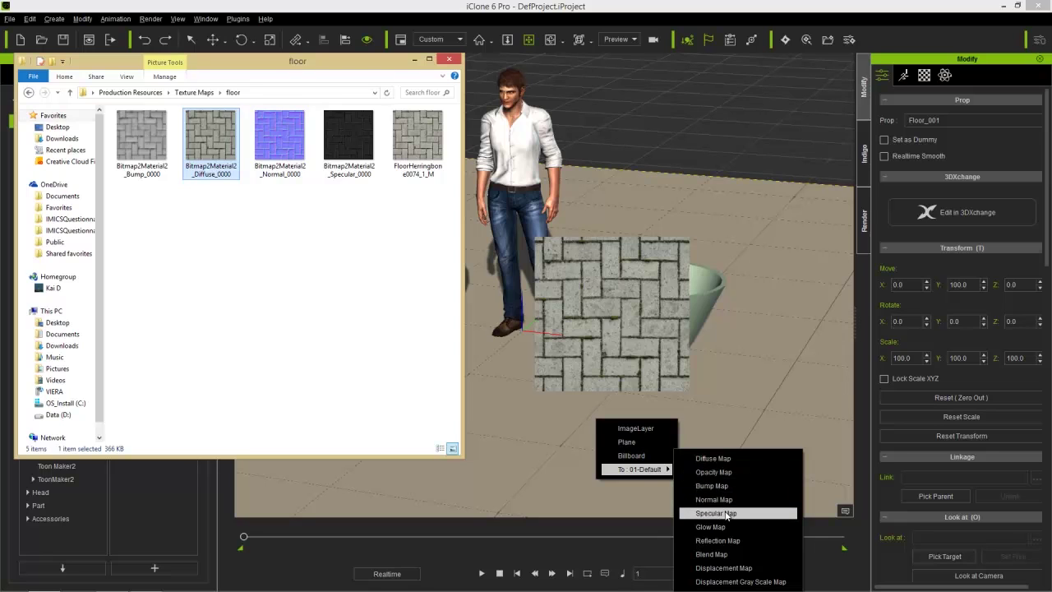
{"action": "left_click", "coordinate": [727, 459]}
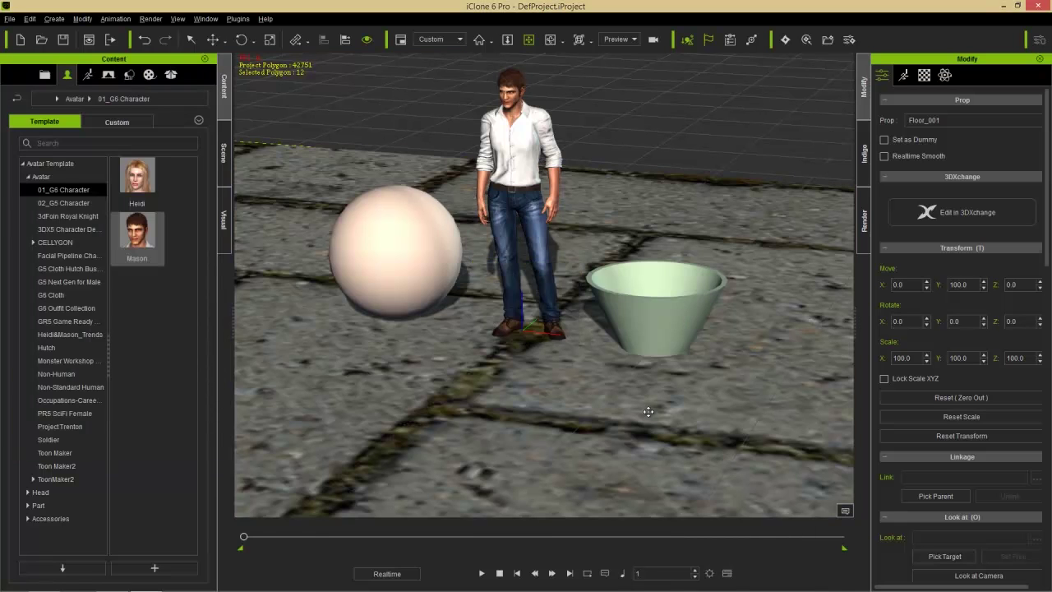
{"action": "scroll", "coordinate": [553, 358], "scroll_direction": "down", "scroll_amount": 3}
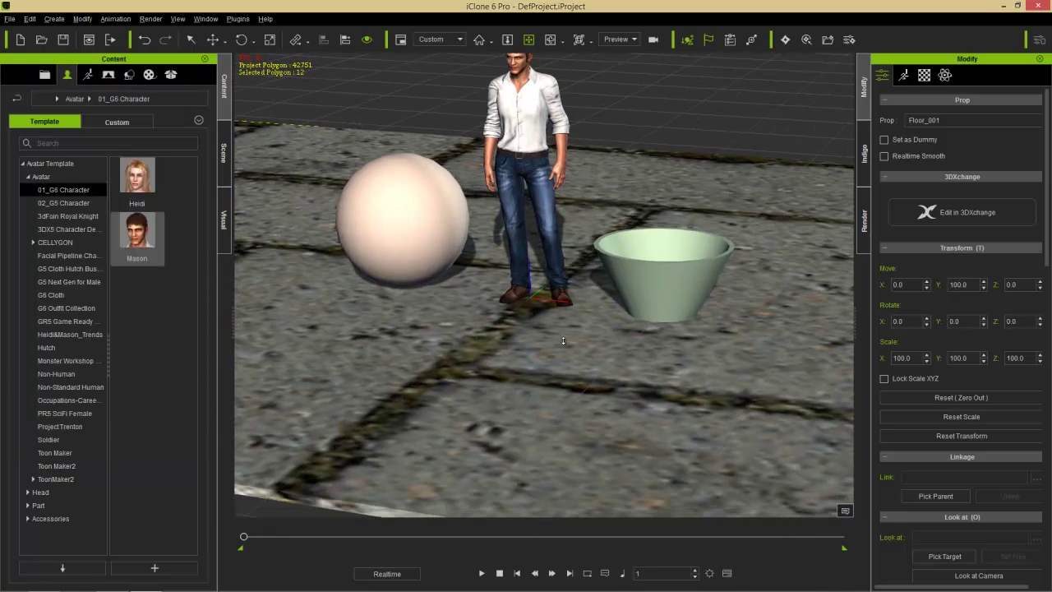
{"action": "mouse_move", "coordinate": [552, 348]}
{"action": "right_mouse_down"}
{"action": "mouse_move", "coordinate": [544, 320]}
{"action": "mouse_move", "coordinate": [552, 360]}
{"action": "mouse_move", "coordinate": [555, 350]}
{"action": "right_mouse_up"}
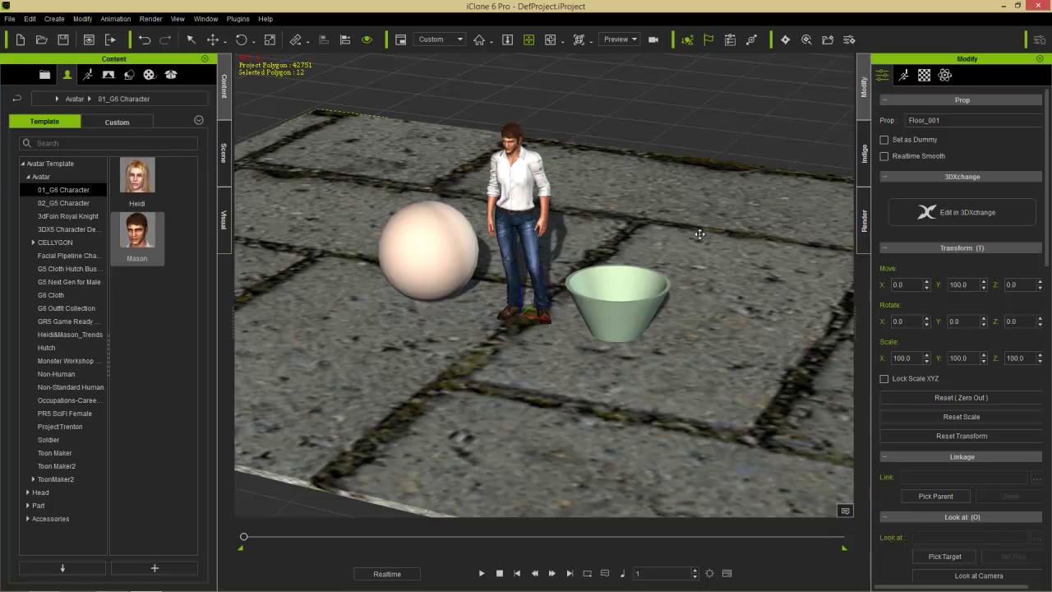
- Show the Floor_001 material texture settings and embed the stone diffuse texture
{"action": "left_click", "coordinate": [925, 76]}
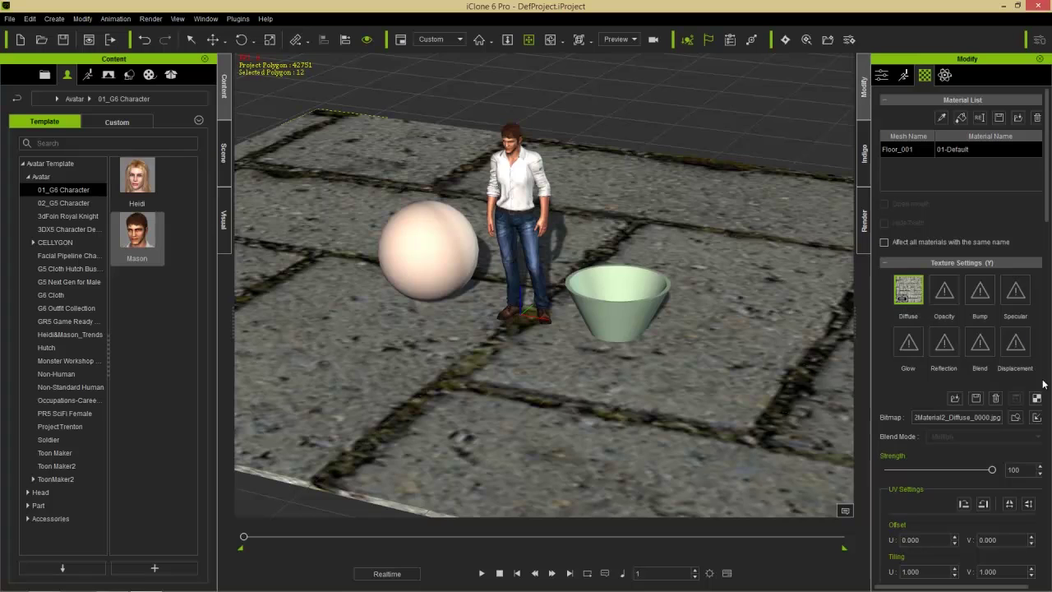
{"action": "left_click", "coordinate": [1036, 420]}
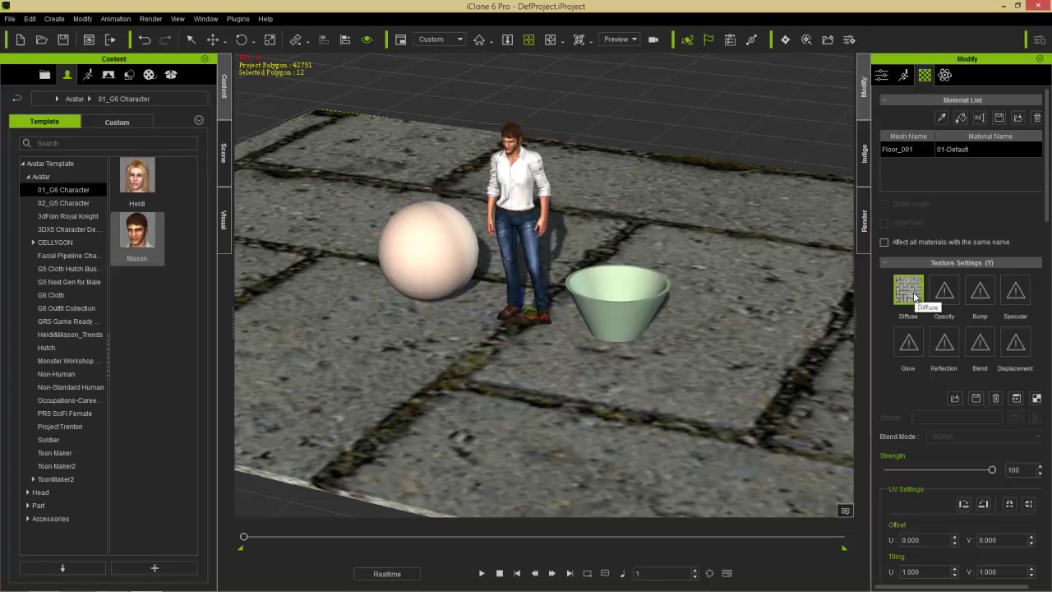
{"action": "left_click_drag", "start_coordinate": [1048, 171], "coordinate": [1049, 217]}
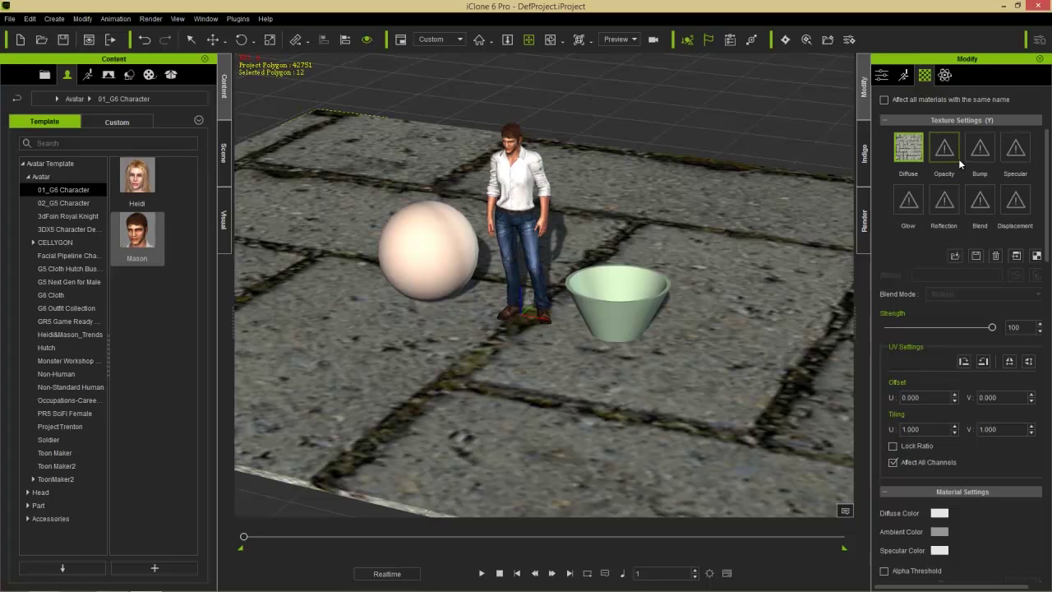
{"action": "key", "text": "alt+Tab"}
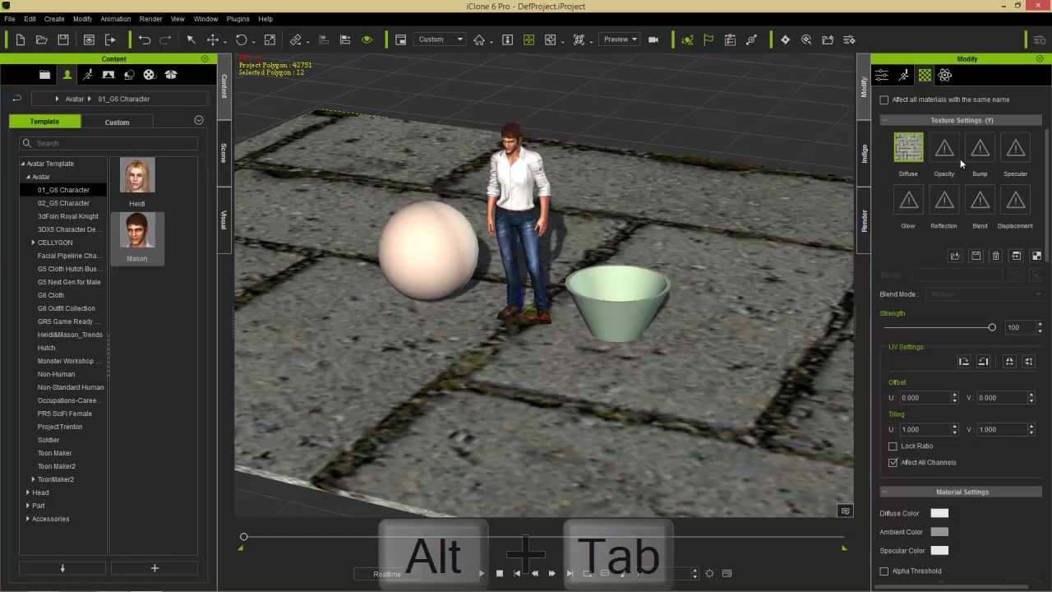
- Apply Bitmap2Material2_Bump_0000 to the floor as the 01-Default Bump Map
{"action": "key", "text": "alt+Tab"}
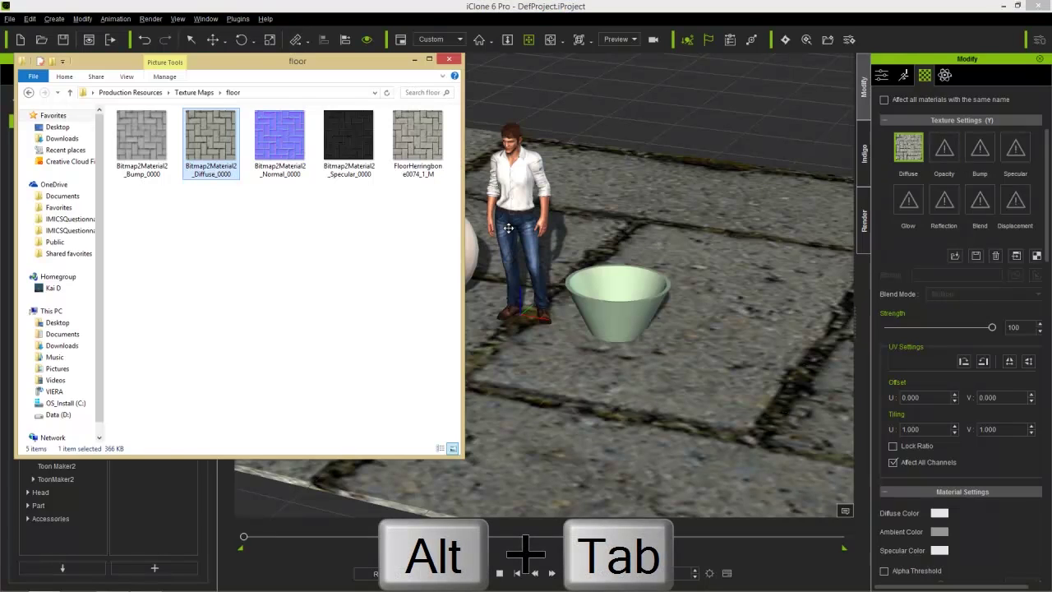
{"action": "left_click", "coordinate": [137, 124]}
{"action": "left_click_drag", "start_coordinate": [136, 125], "coordinate": [718, 278]}
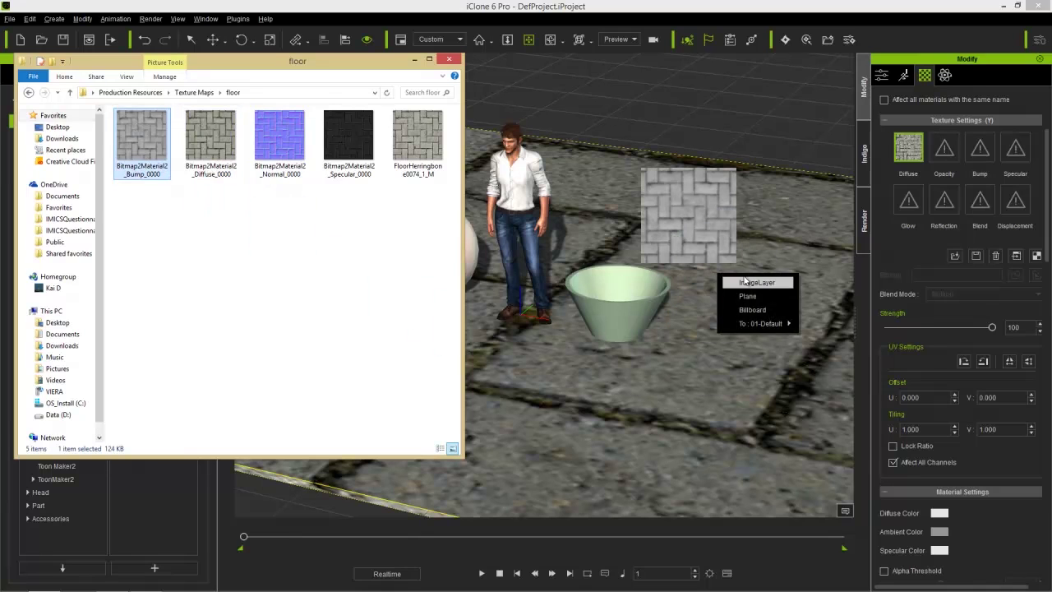
{"action": "mouse_move", "coordinate": [760, 323]}
{"action": "left_click", "coordinate": [839, 354]}
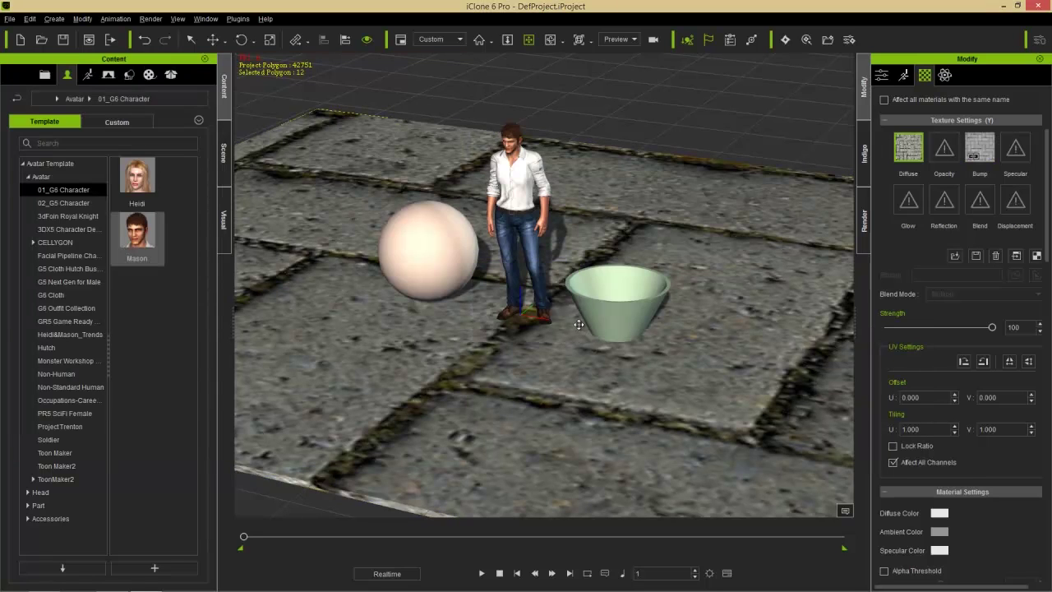
- Embed the bump texture in the project and keep bump strength at 100
{"action": "left_click", "coordinate": [978, 150]}
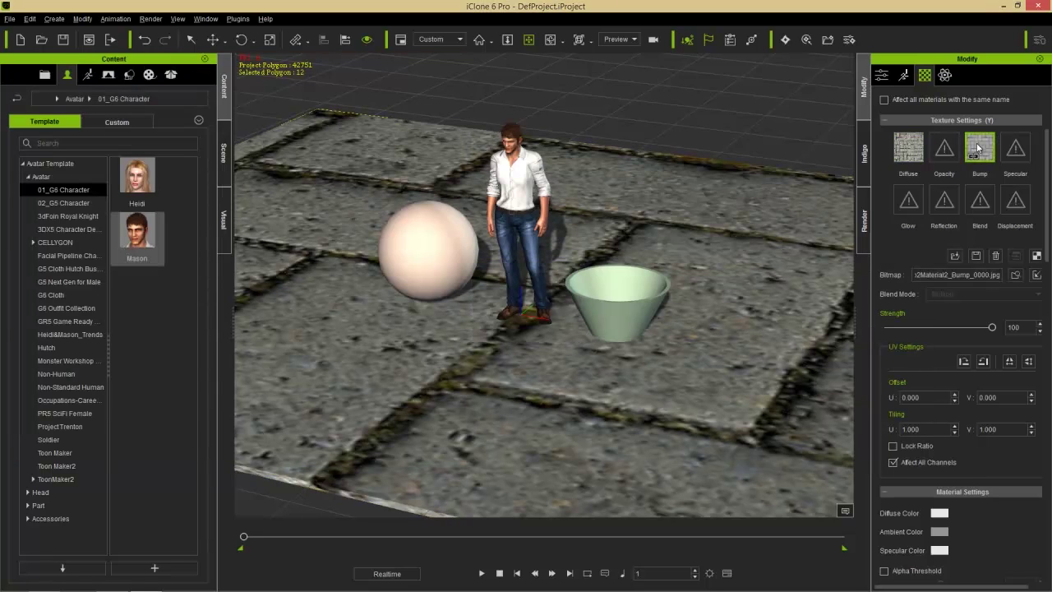
{"action": "left_click", "coordinate": [1034, 277]}
{"action": "mouse_move", "coordinate": [991, 327]}
{"action": "left_mouse_down"}
{"action": "mouse_move", "coordinate": [912, 327]}
{"action": "mouse_move", "coordinate": [1015, 326]}
{"action": "left_mouse_up"}
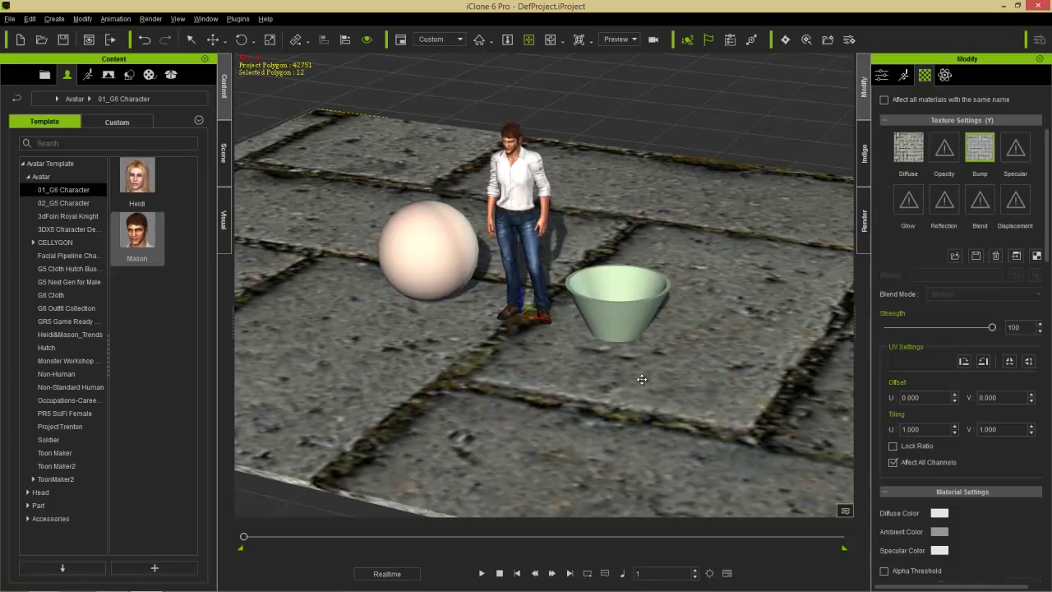
- Set the floor texture's UV tiling to 7 by 7, keeping bump strength at 100
{"action": "left_click_drag", "start_coordinate": [931, 430], "coordinate": [874, 442]}
{"action": "type", "text": "7"}
{"action": "key", "text": "Tab"}
{"action": "type", "text": "7"}
{"action": "key", "text": "Return"}
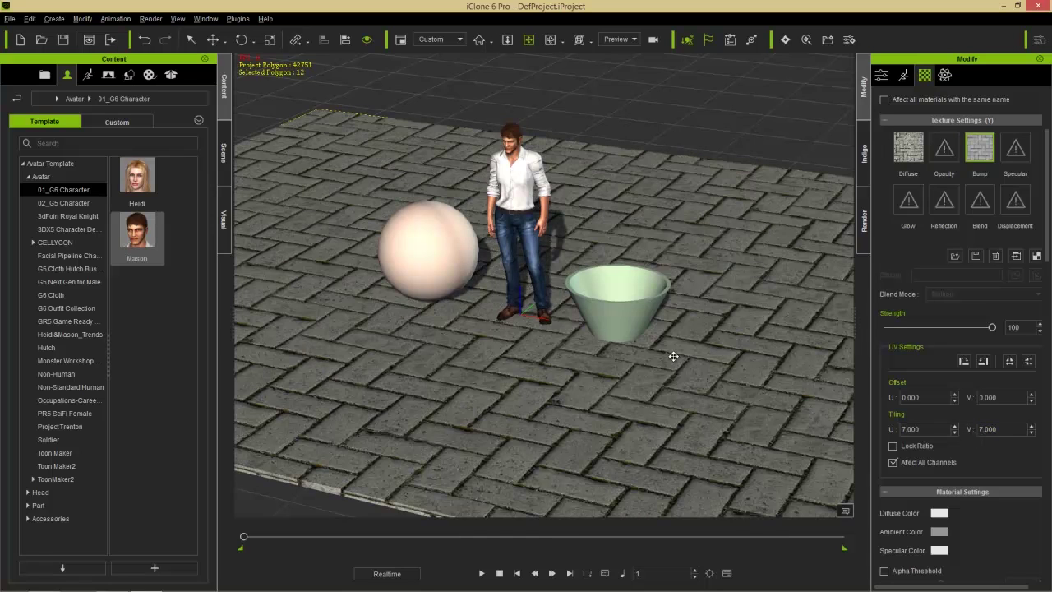
{"action": "mouse_move", "coordinate": [992, 328]}
{"action": "left_mouse_down"}
{"action": "mouse_move", "coordinate": [904, 327]}
{"action": "mouse_move", "coordinate": [1006, 326]}
{"action": "mouse_move", "coordinate": [884, 335]}
{"action": "mouse_move", "coordinate": [1017, 321]}
{"action": "left_mouse_up"}
- Apply WoodPlanksOverlapping0019_2_M from Texture Maps to the bowl as its diffuse texture
{"action": "key", "text": "alt+Tab"}
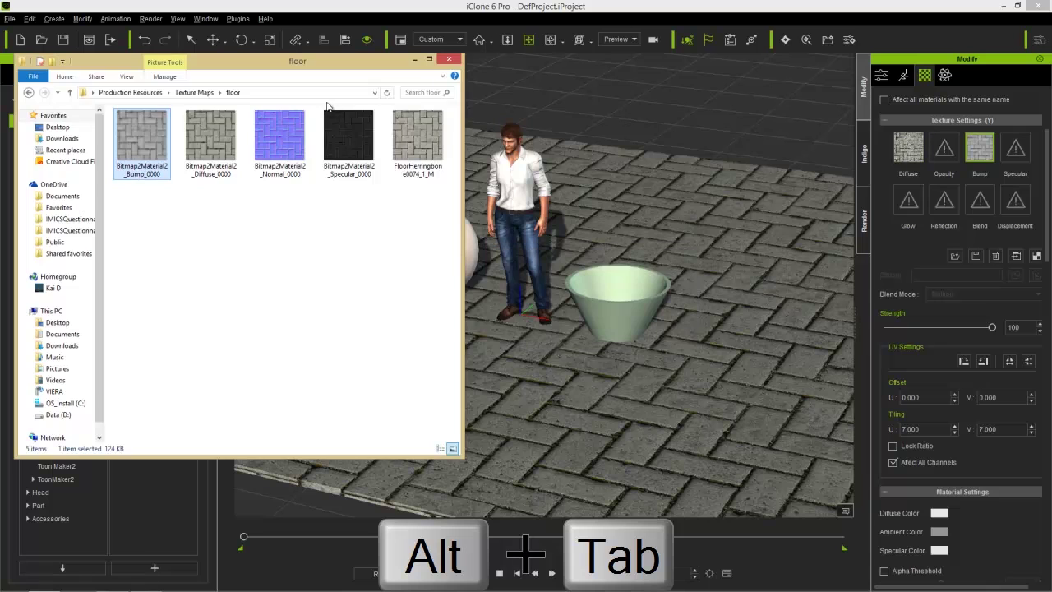
{"action": "left_click", "coordinate": [194, 92]}
{"action": "left_click_drag", "start_coordinate": [456, 135], "coordinate": [470, 386]}
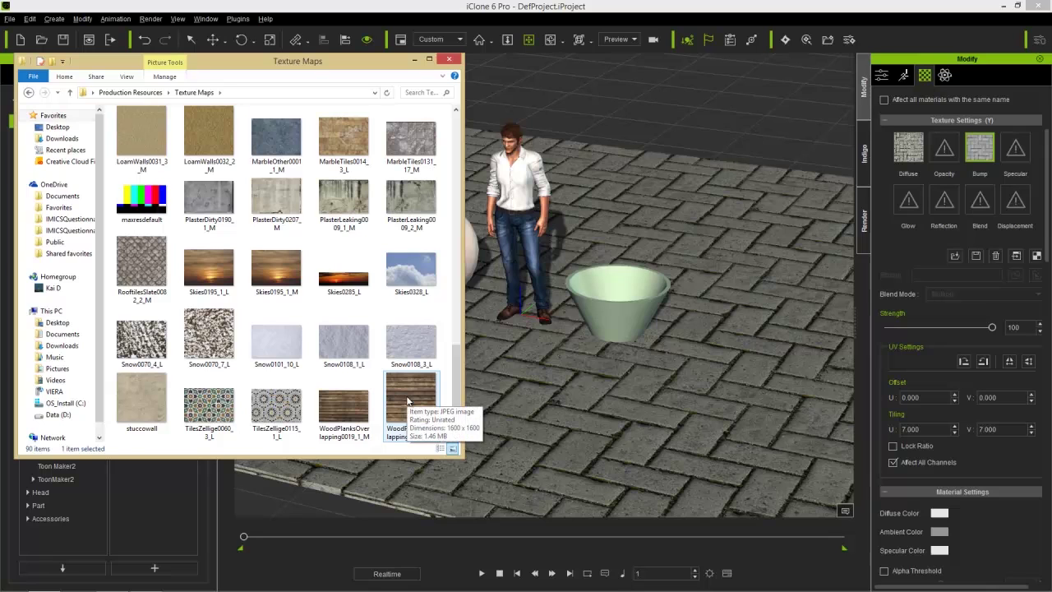
{"action": "left_click_drag", "start_coordinate": [405, 393], "coordinate": [626, 303]}
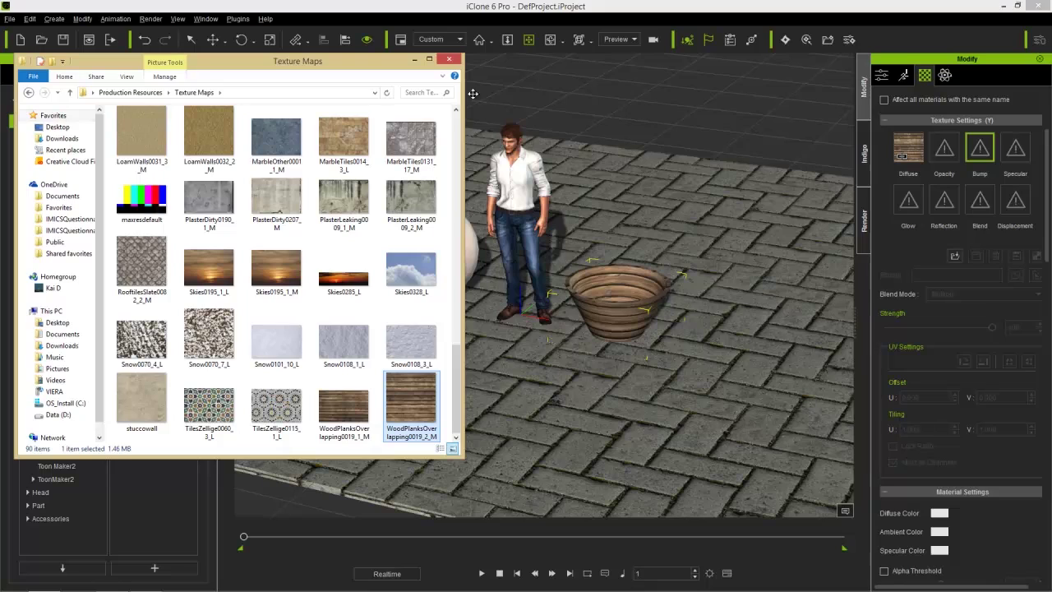
{"action": "left_click", "coordinate": [448, 59]}
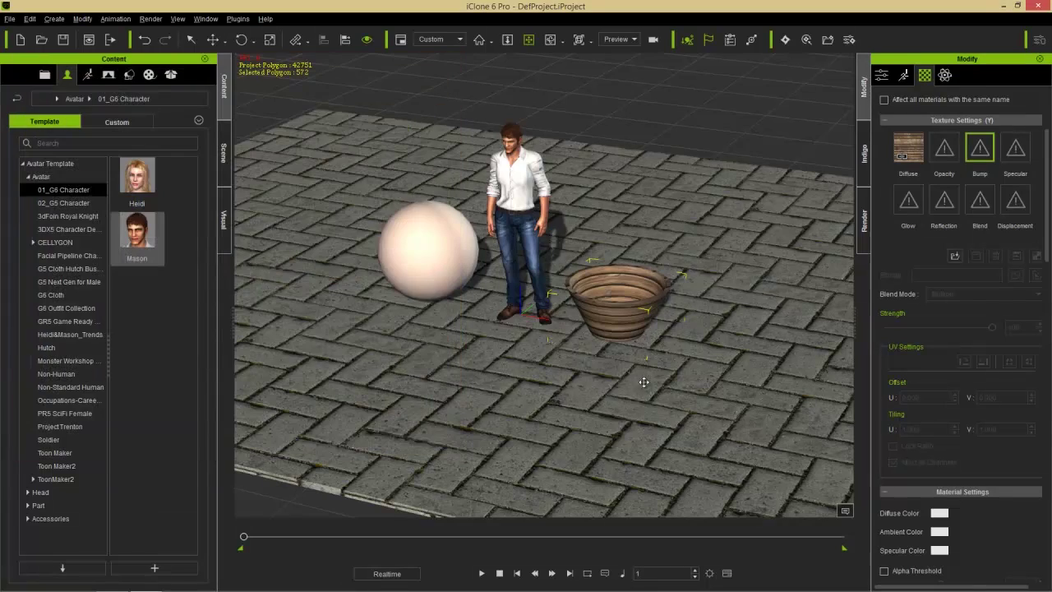
{"action": "scroll", "coordinate": [644, 382], "scroll_direction": "up", "scroll_amount": 5}
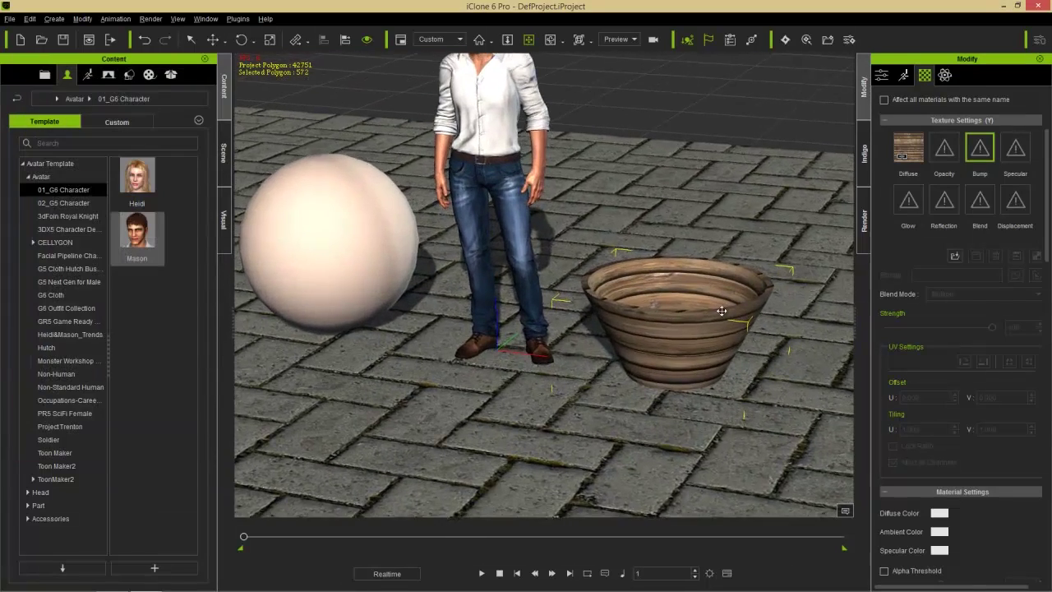
{"action": "right_click_drag", "start_coordinate": [721, 311], "coordinate": [633, 345]}
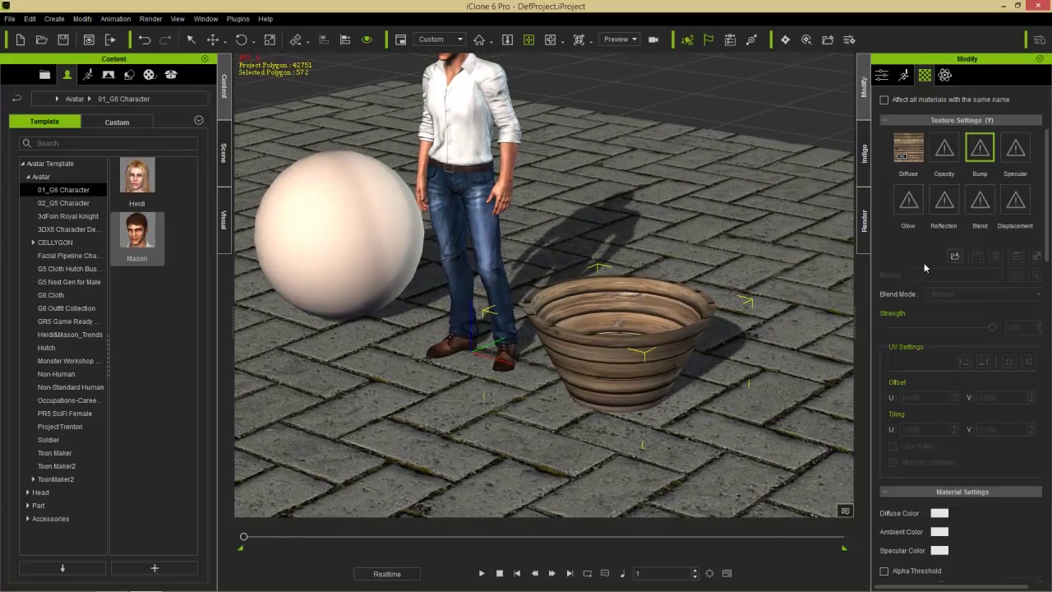
{"action": "right_click_drag", "start_coordinate": [625, 256], "coordinate": [636, 355]}
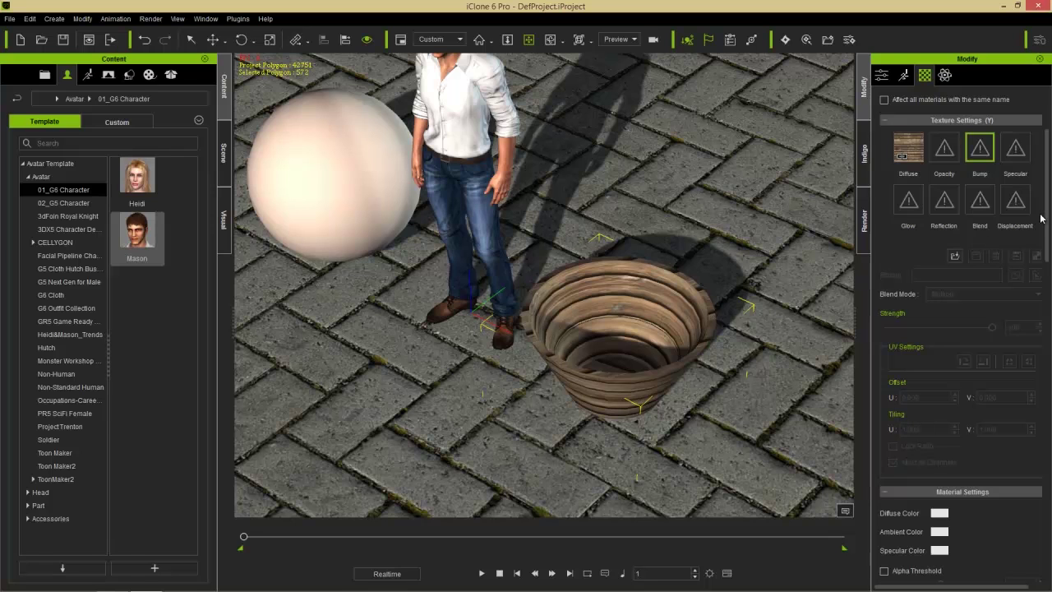
{"action": "left_click_drag", "start_coordinate": [1048, 212], "coordinate": [1047, 522]}
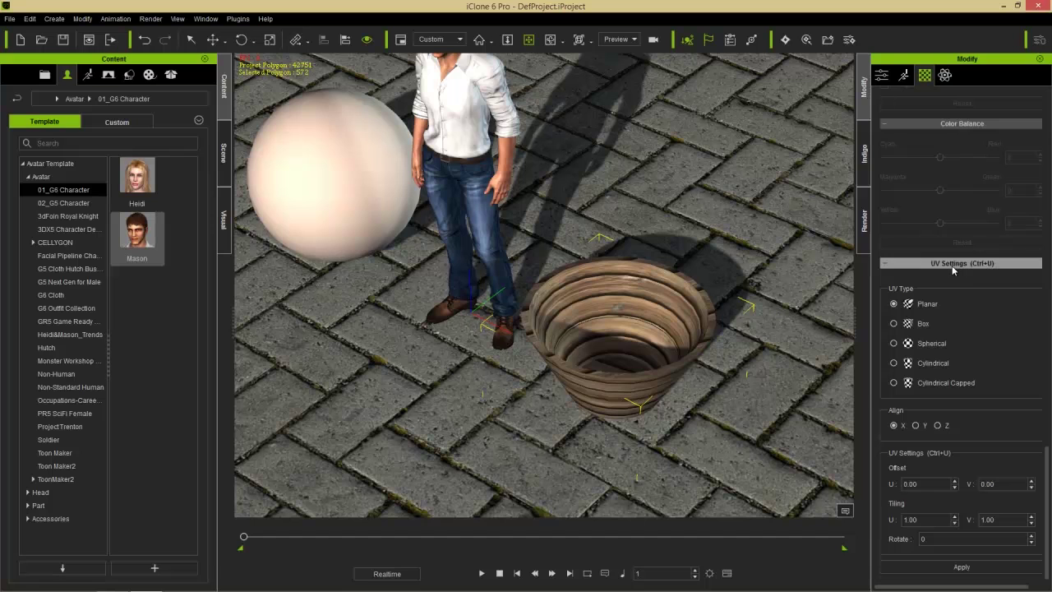
- Set the bowl's UV Type to Spherical, aligned along the Z axis
{"action": "left_click", "coordinate": [930, 345]}
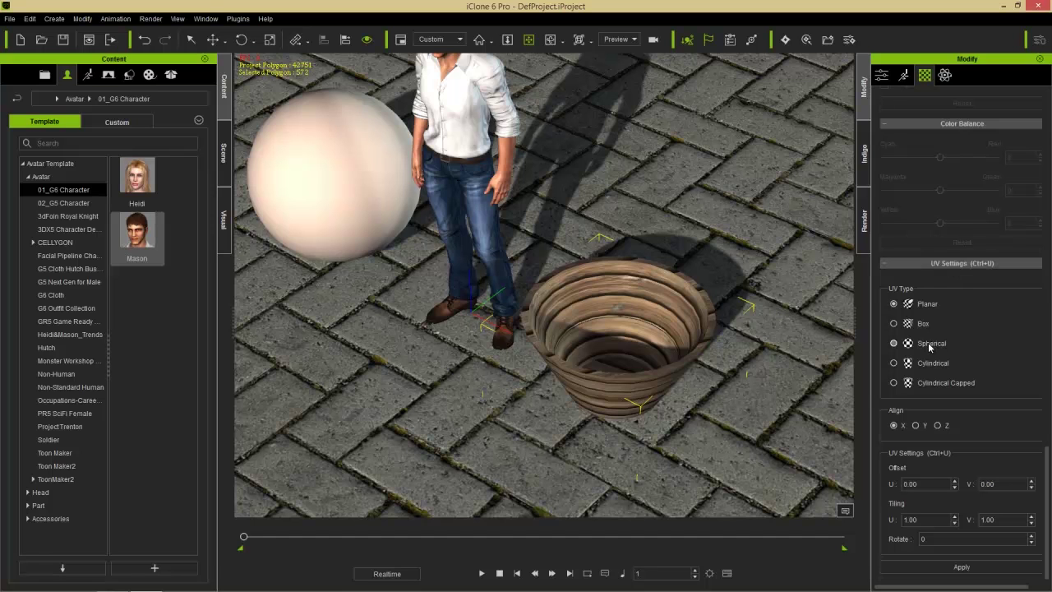
{"action": "right_click_drag", "start_coordinate": [674, 439], "coordinate": [631, 388]}
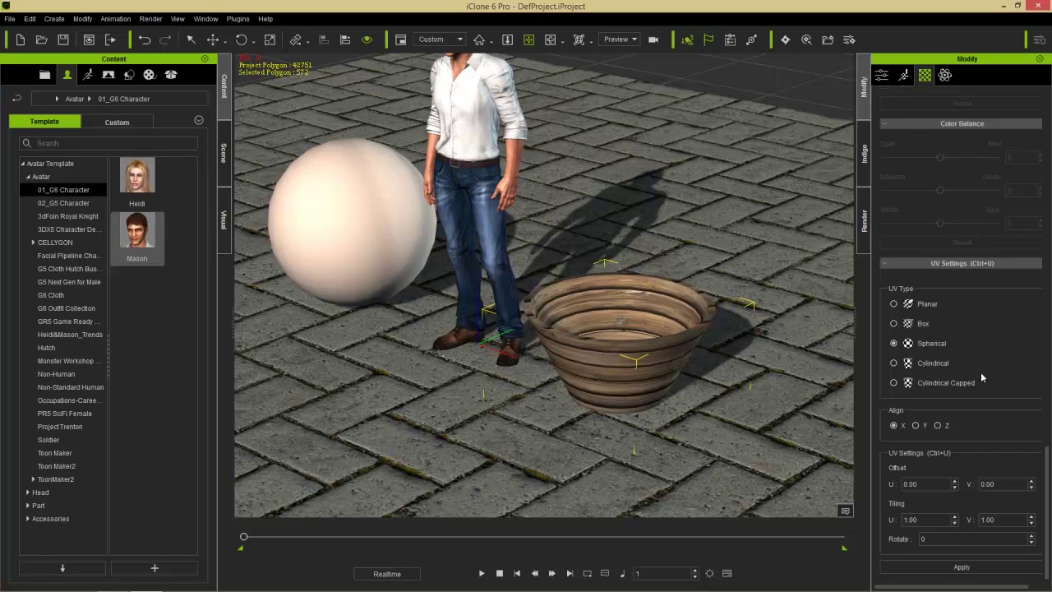
{"action": "left_click", "coordinate": [938, 425]}
- Show the move transform gizmo on the bowl and view it up close
{"action": "key", "text": "w"}
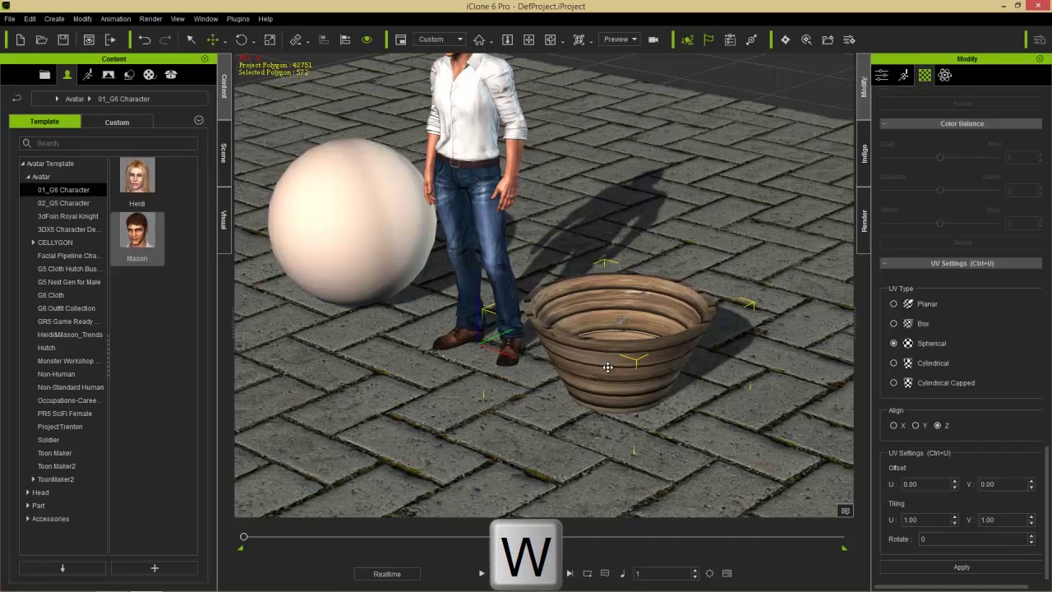
{"action": "key", "text": "ctrl+q"}
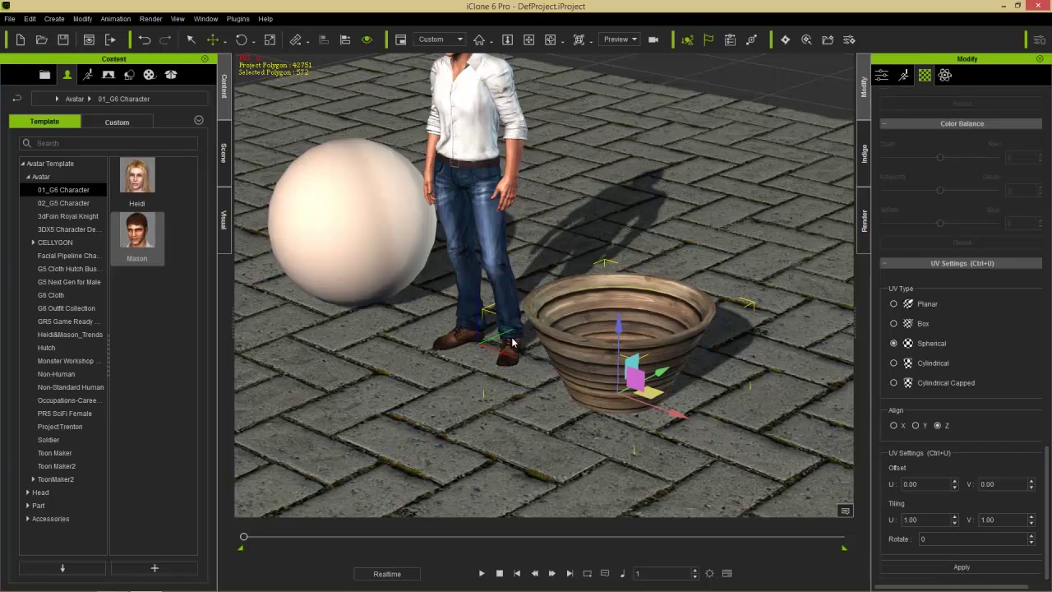
{"action": "right_click_drag", "start_coordinate": [528, 321], "coordinate": [592, 277]}
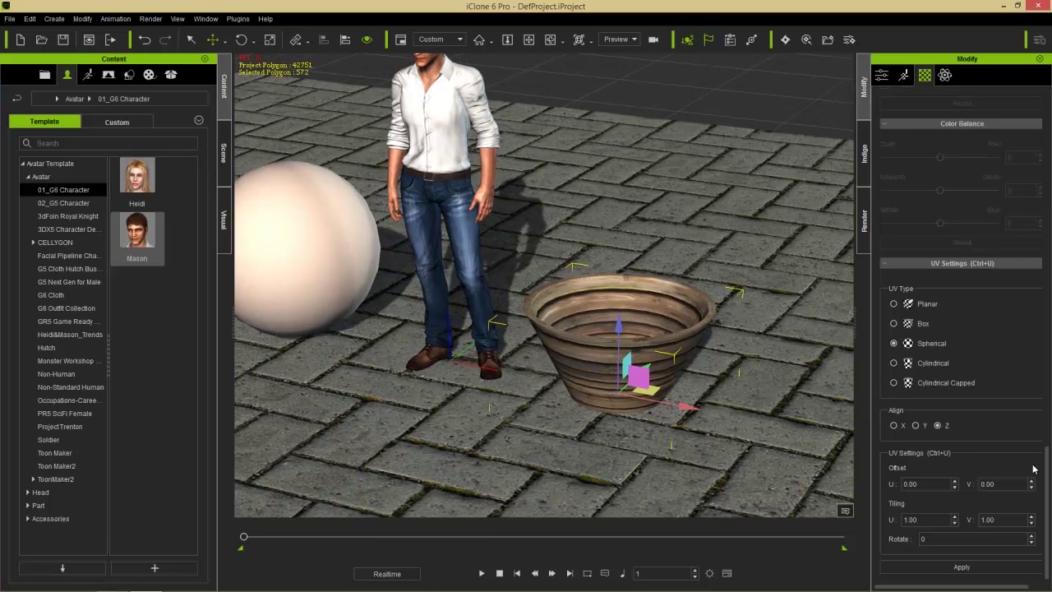
{"action": "left_click_drag", "start_coordinate": [1049, 479], "coordinate": [1048, 121]}
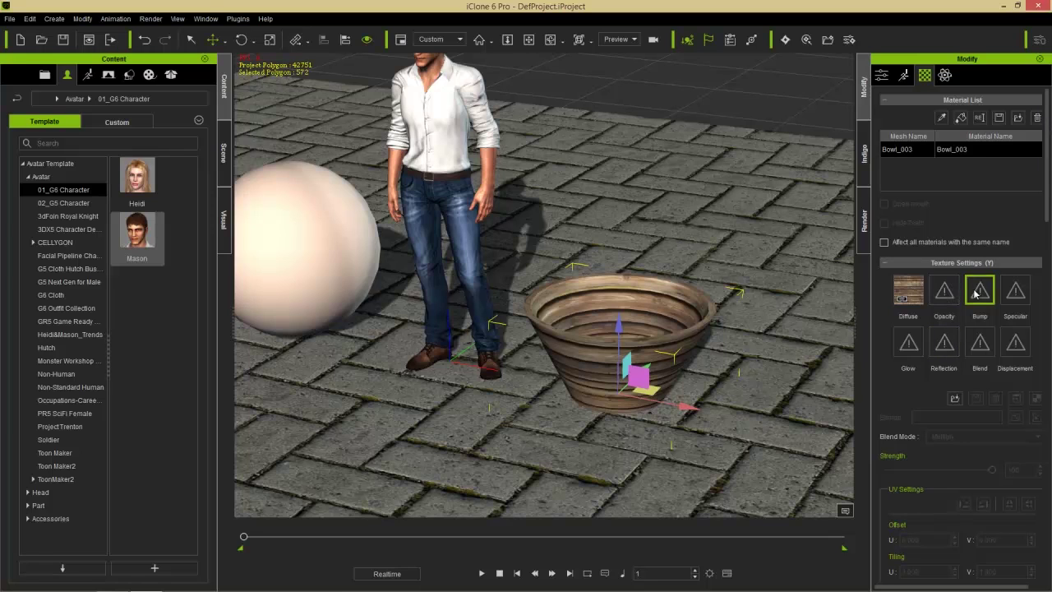
- Load Blend_01 as the bowl's blend texture in Addition mode at strength 31
{"action": "double_click", "coordinate": [981, 343]}
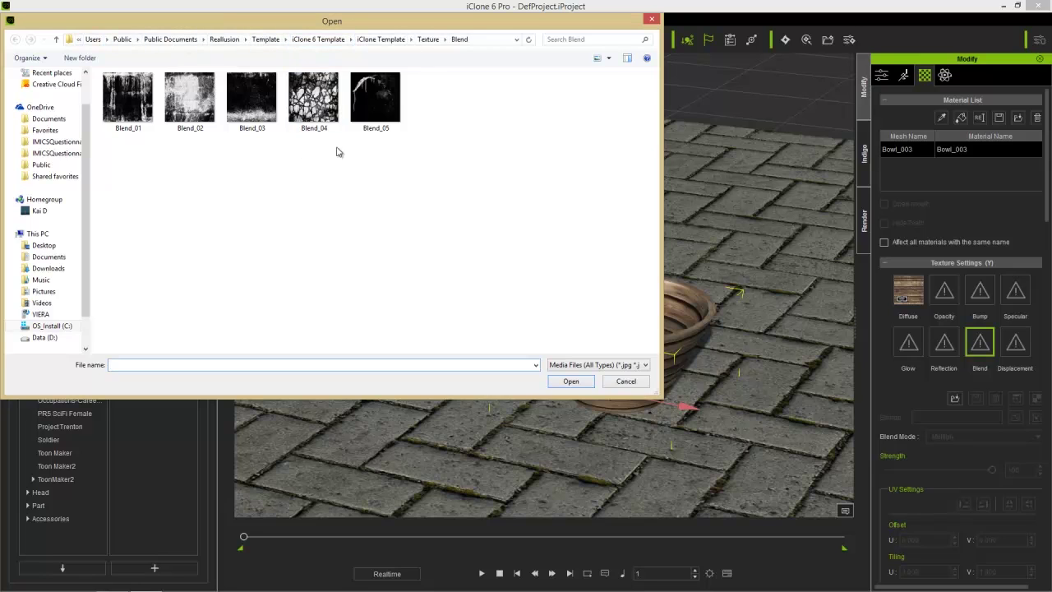
{"action": "left_click", "coordinate": [138, 103]}
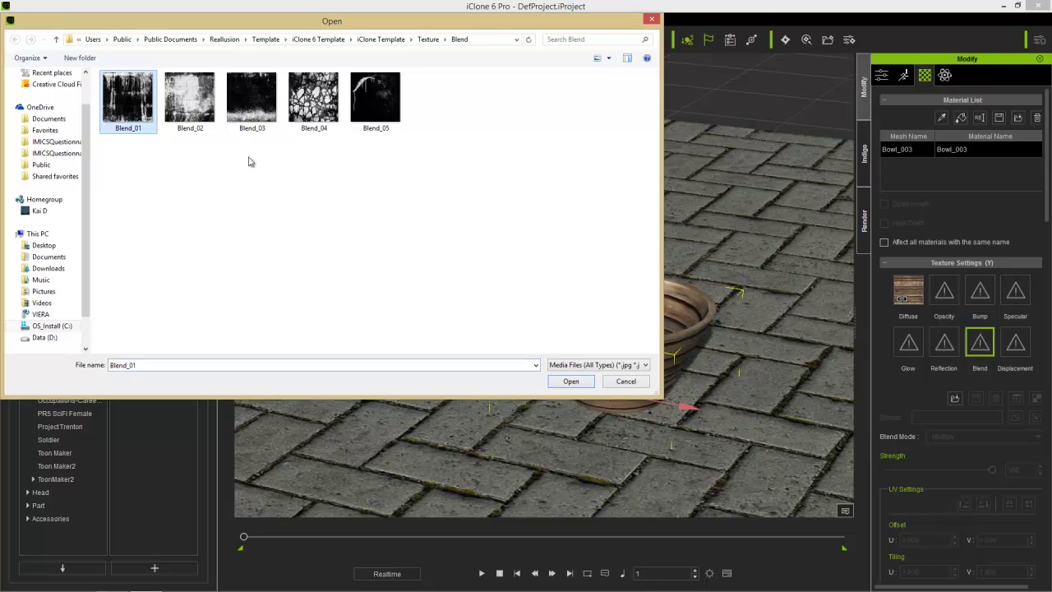
{"action": "left_click", "coordinate": [568, 381]}
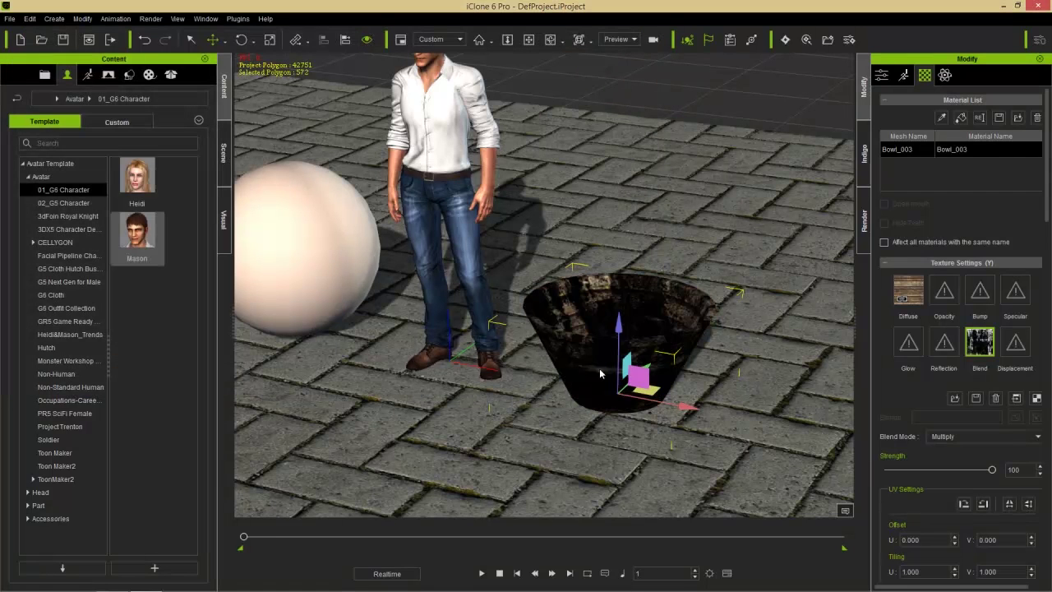
{"action": "scroll", "coordinate": [682, 404], "scroll_direction": "up", "scroll_amount": 5}
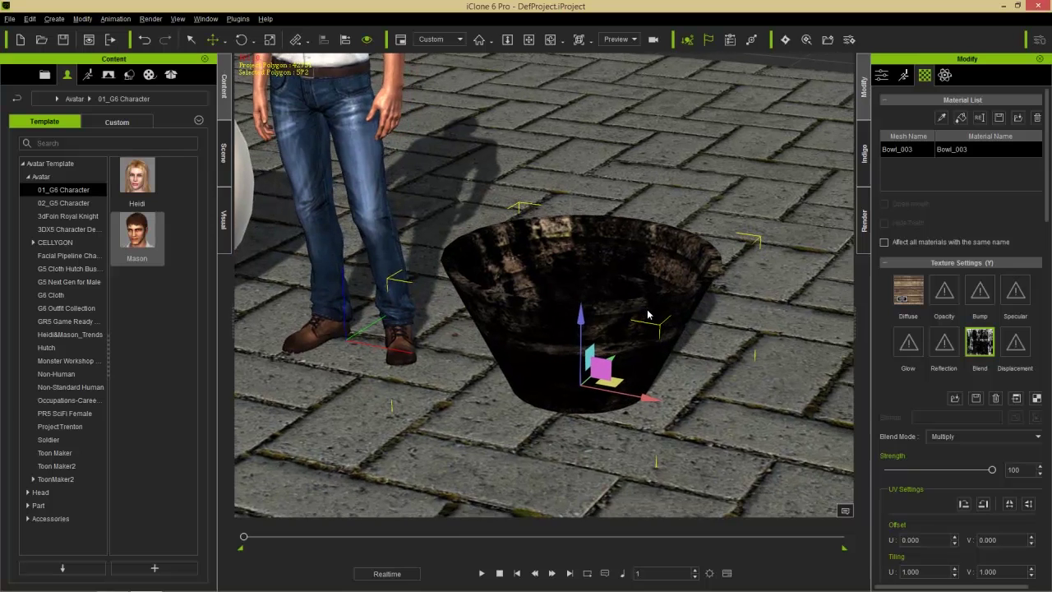
{"action": "right_click_drag", "start_coordinate": [646, 314], "coordinate": [655, 317]}
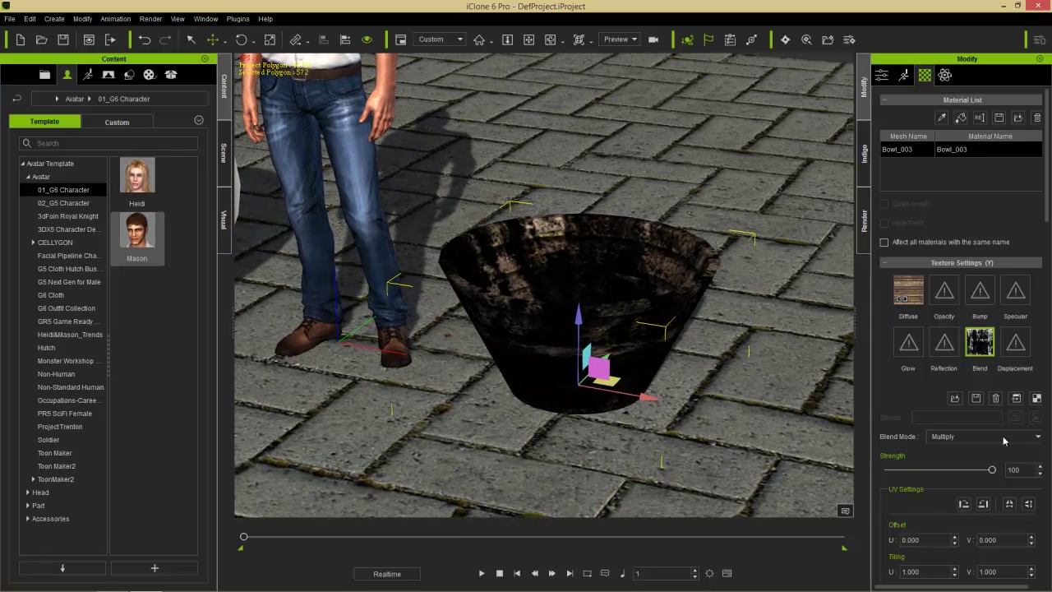
{"action": "left_click", "coordinate": [947, 440]}
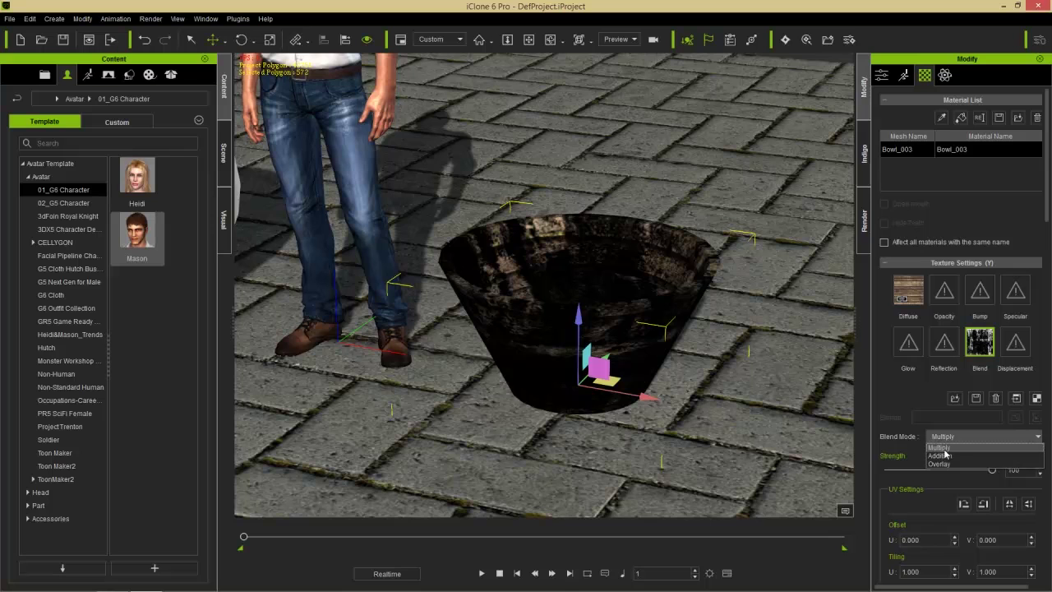
{"action": "left_click", "coordinate": [944, 458]}
{"action": "right_click_drag", "start_coordinate": [612, 298], "coordinate": [647, 281]}
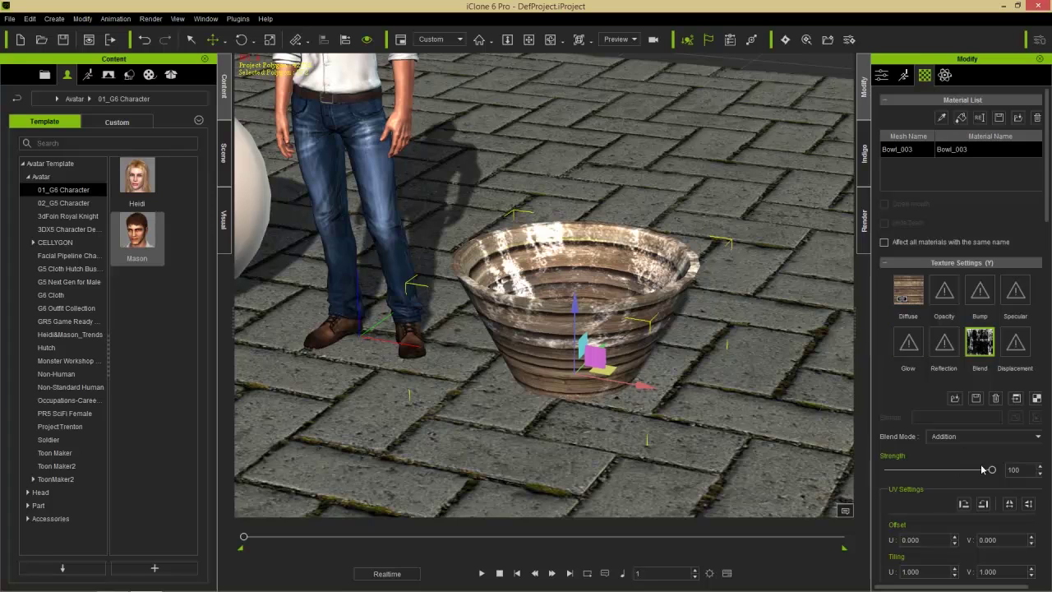
{"action": "left_click_drag", "start_coordinate": [992, 470], "coordinate": [919, 470]}
{"action": "right_click_drag", "start_coordinate": [491, 381], "coordinate": [591, 341]}
{"action": "right_click_drag", "start_coordinate": [527, 288], "coordinate": [653, 308]}
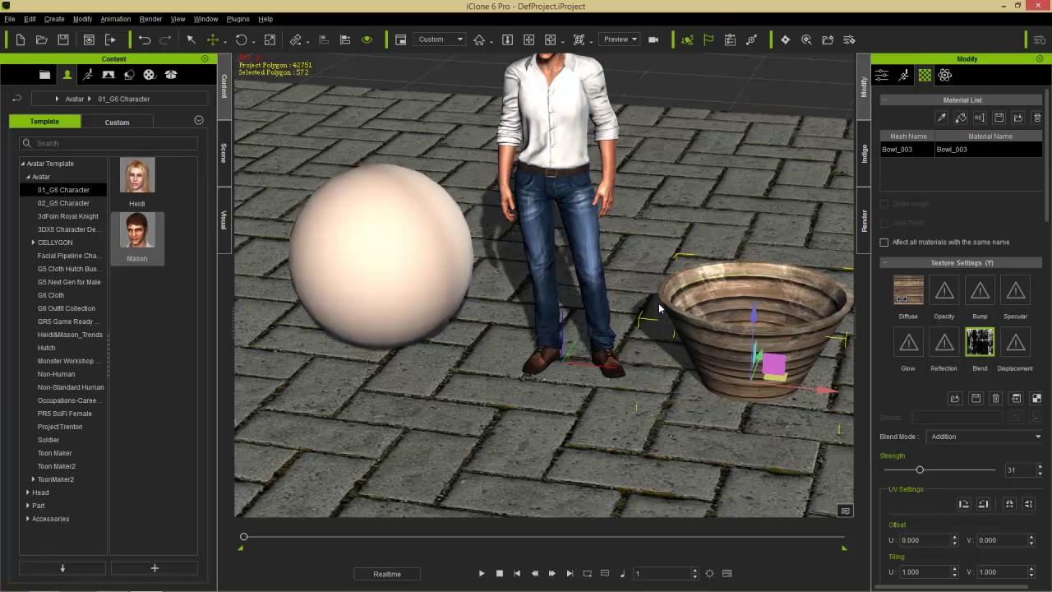
- In the Project template library, browse the Image Bump, Glow, IBL, iCar Body Shop and Opacity folders
{"action": "left_click", "coordinate": [150, 76]}
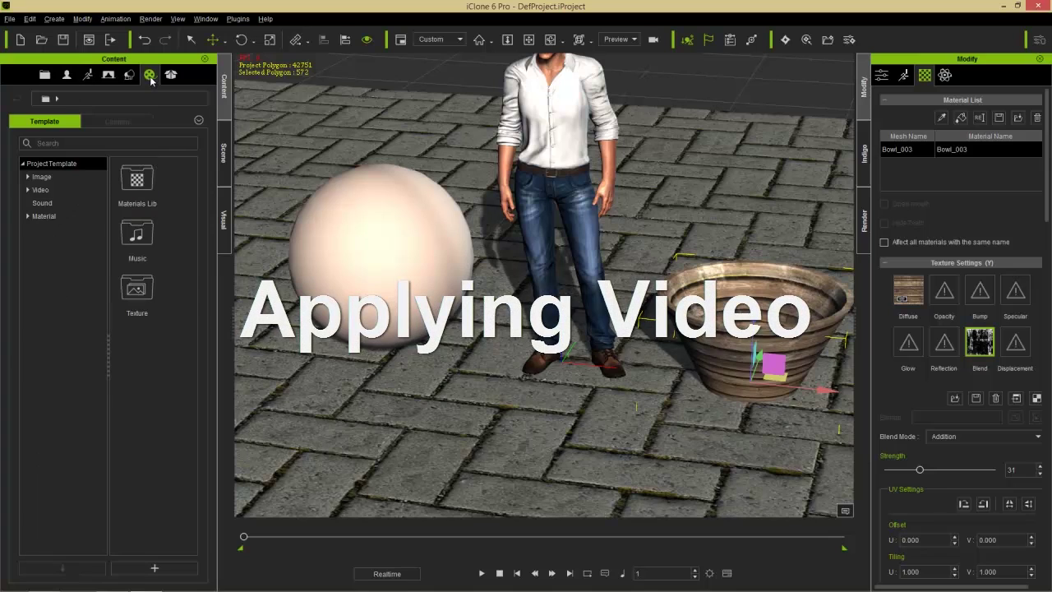
{"action": "double_click", "coordinate": [48, 178]}
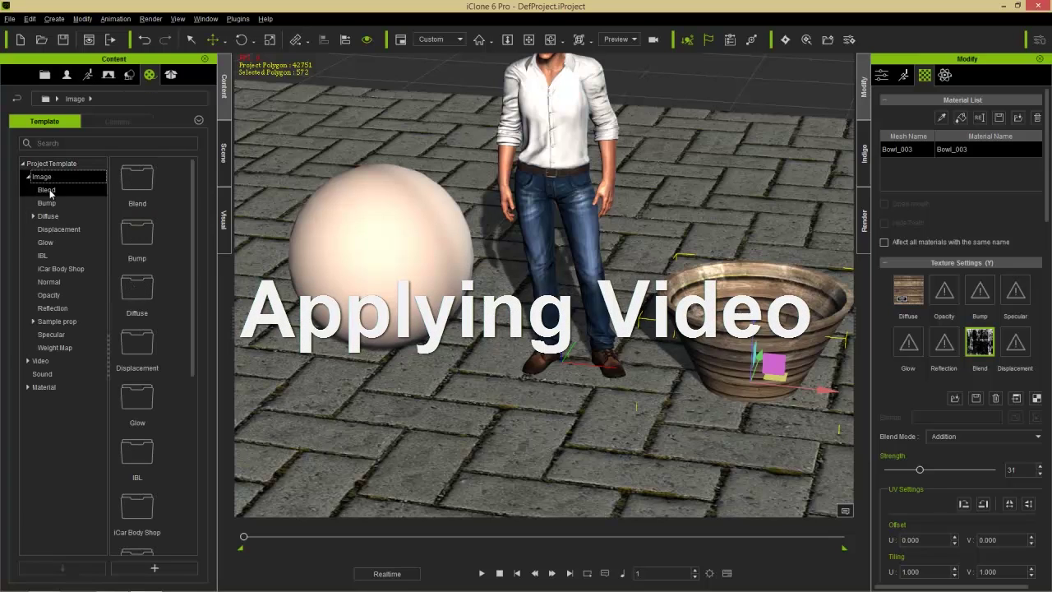
{"action": "left_click", "coordinate": [46, 203]}
{"action": "left_click", "coordinate": [58, 239]}
{"action": "left_click", "coordinate": [56, 256]}
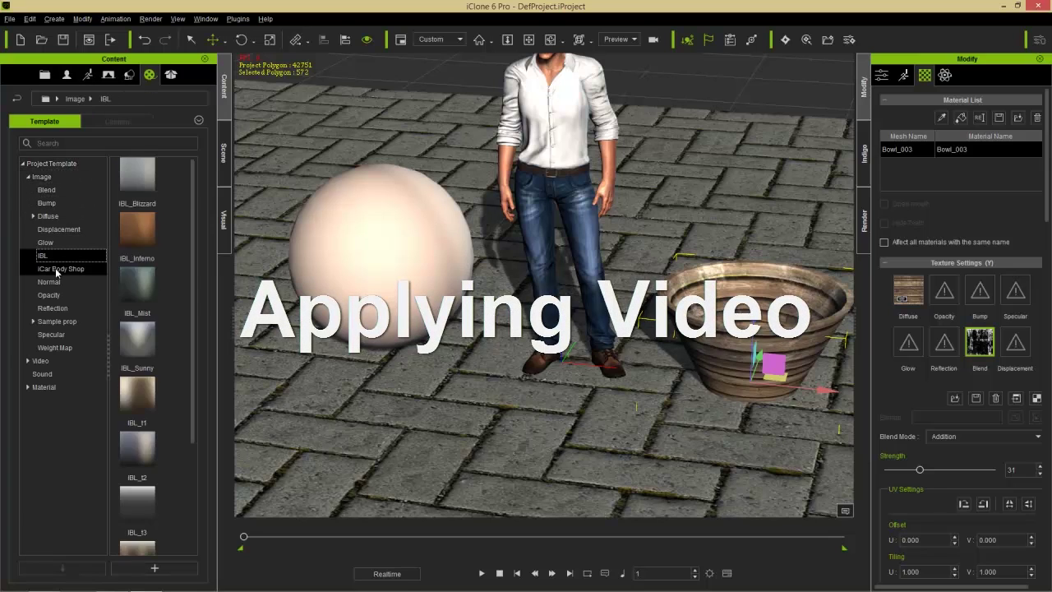
{"action": "left_click", "coordinate": [55, 269]}
{"action": "left_click", "coordinate": [65, 296]}
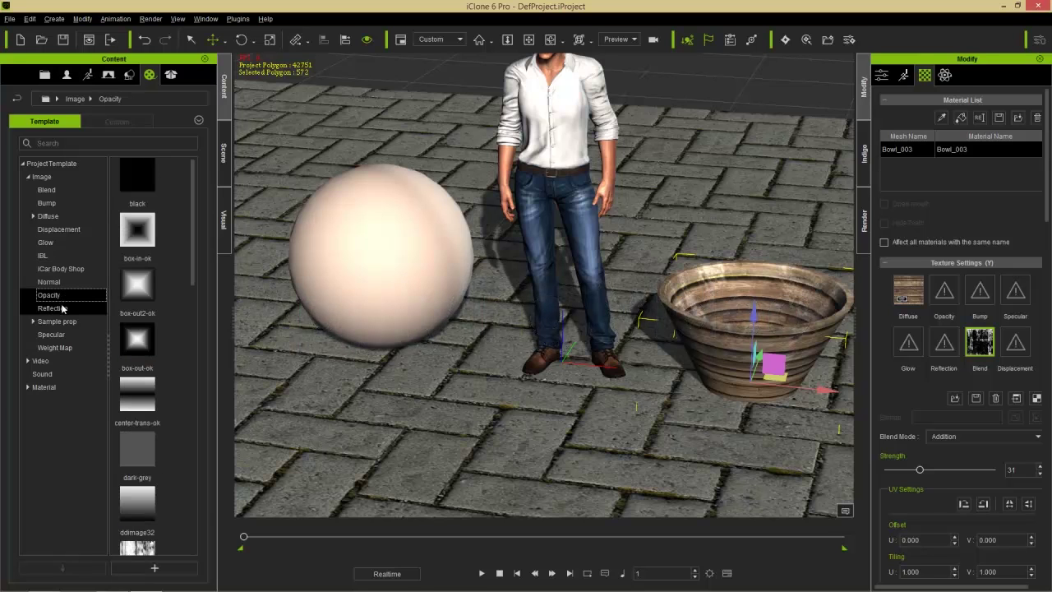
- Collapse Image and show the Water templates under Video, past Digital Juice
{"action": "left_click", "coordinate": [29, 177]}
{"action": "left_click", "coordinate": [37, 190]}
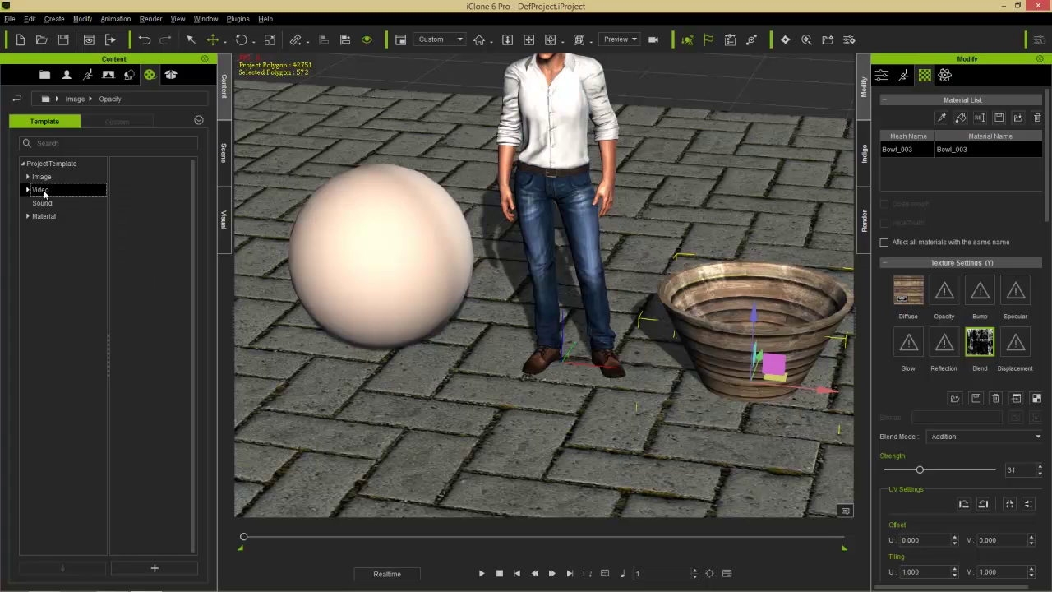
{"action": "left_click", "coordinate": [29, 190]}
{"action": "left_click", "coordinate": [57, 203]}
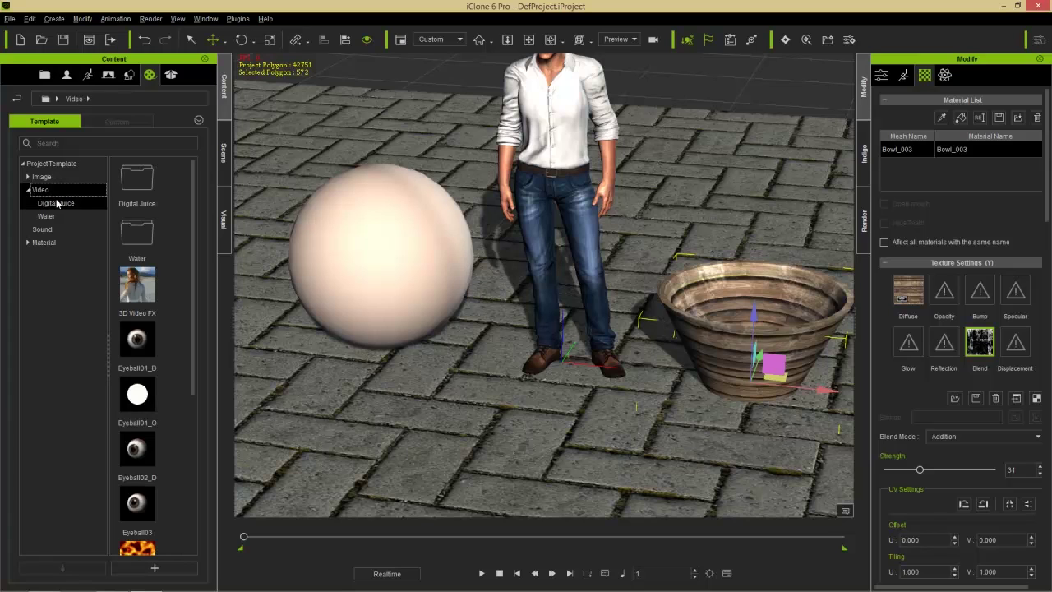
{"action": "left_click", "coordinate": [51, 217]}
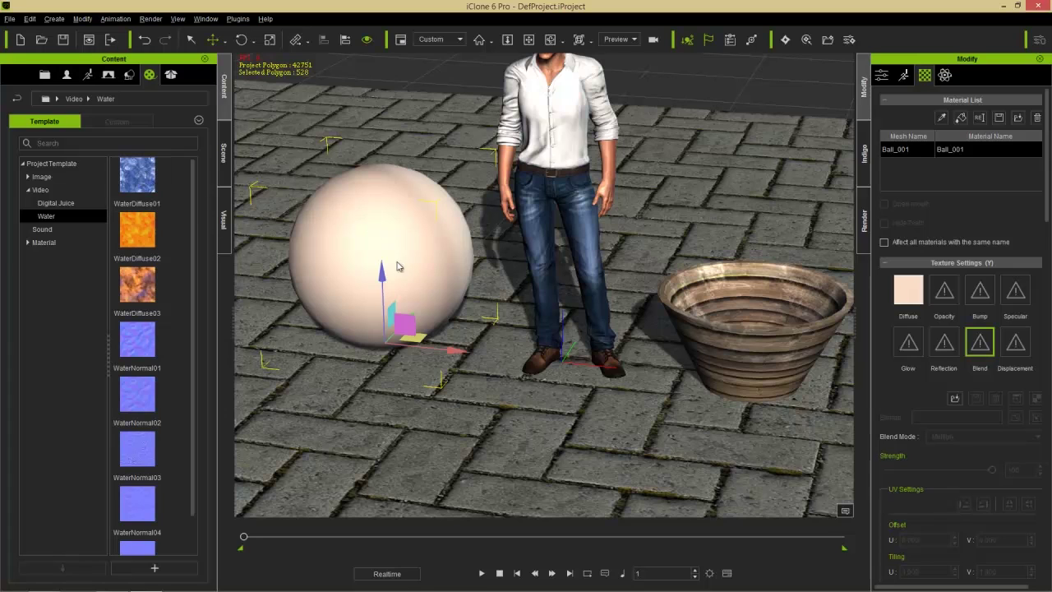
{"action": "left_click_drag", "start_coordinate": [136, 180], "coordinate": [907, 297]}
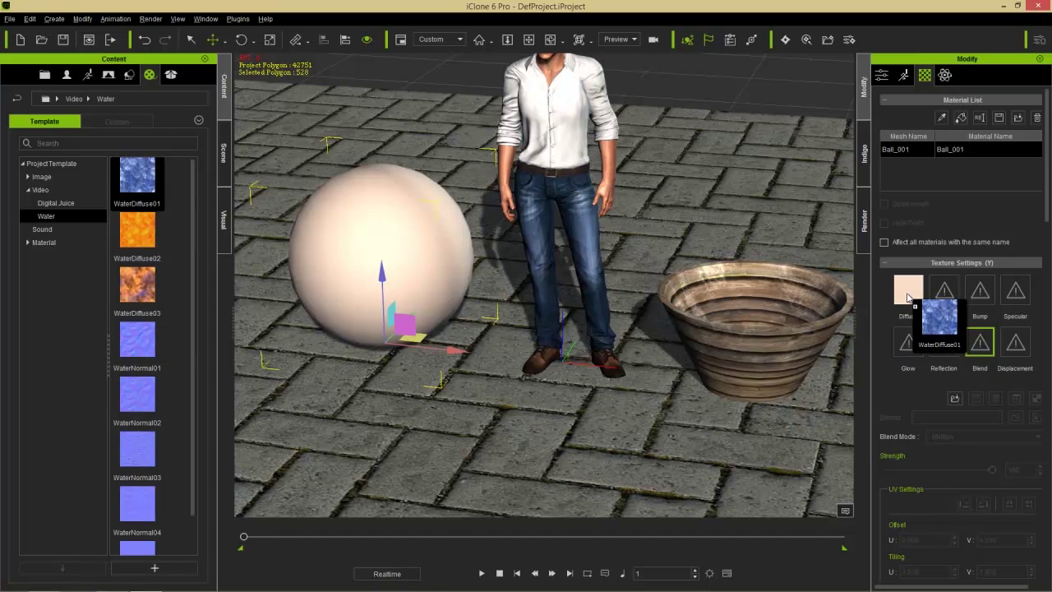
{"action": "left_click_drag", "start_coordinate": [907, 298], "coordinate": [908, 298]}
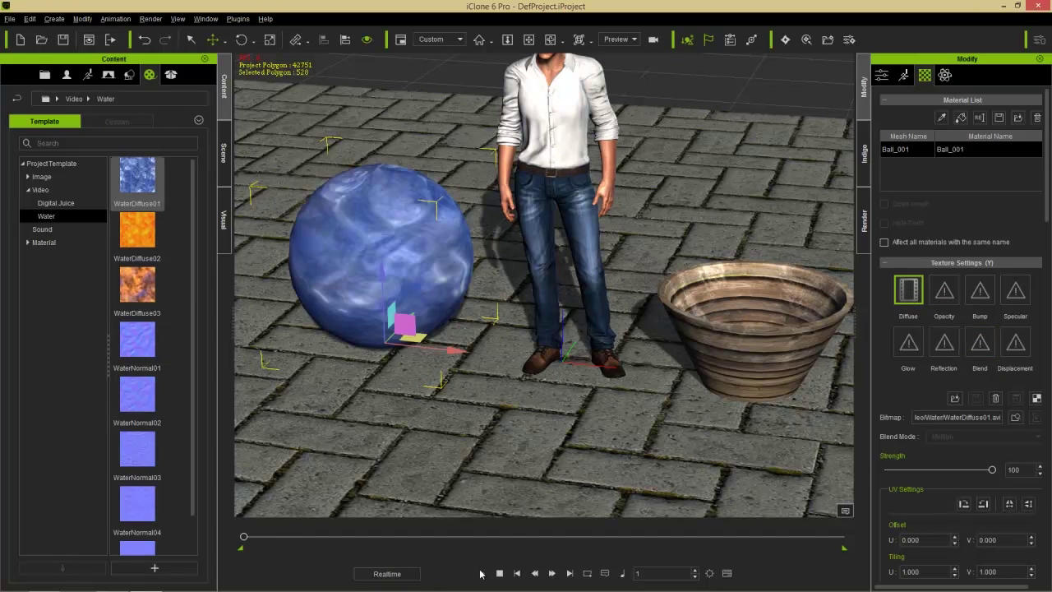
{"action": "left_click", "coordinate": [481, 573]}
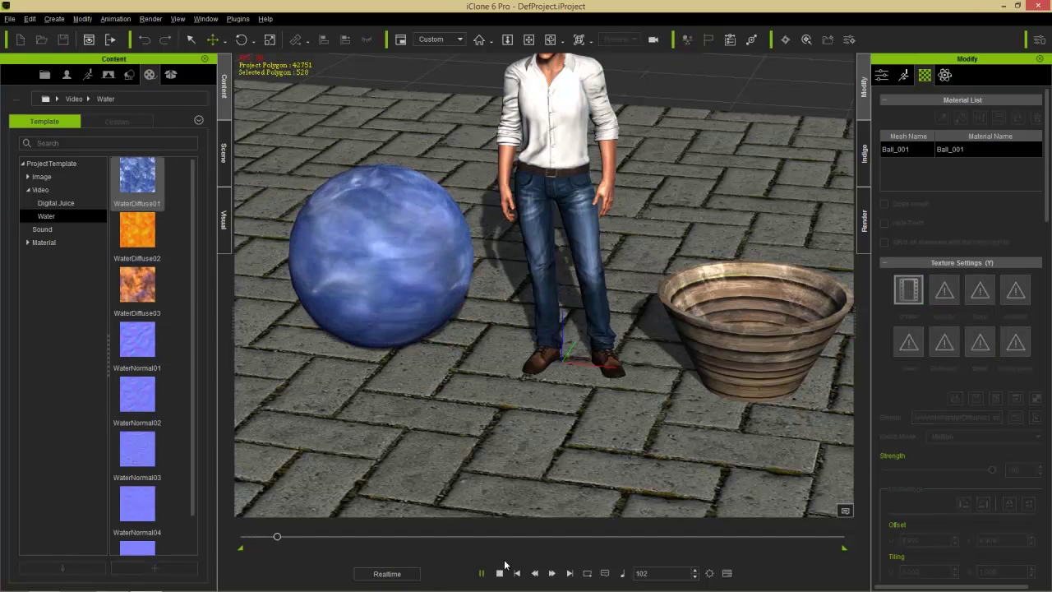
{"action": "right_click_drag", "start_coordinate": [357, 375], "coordinate": [481, 354]}
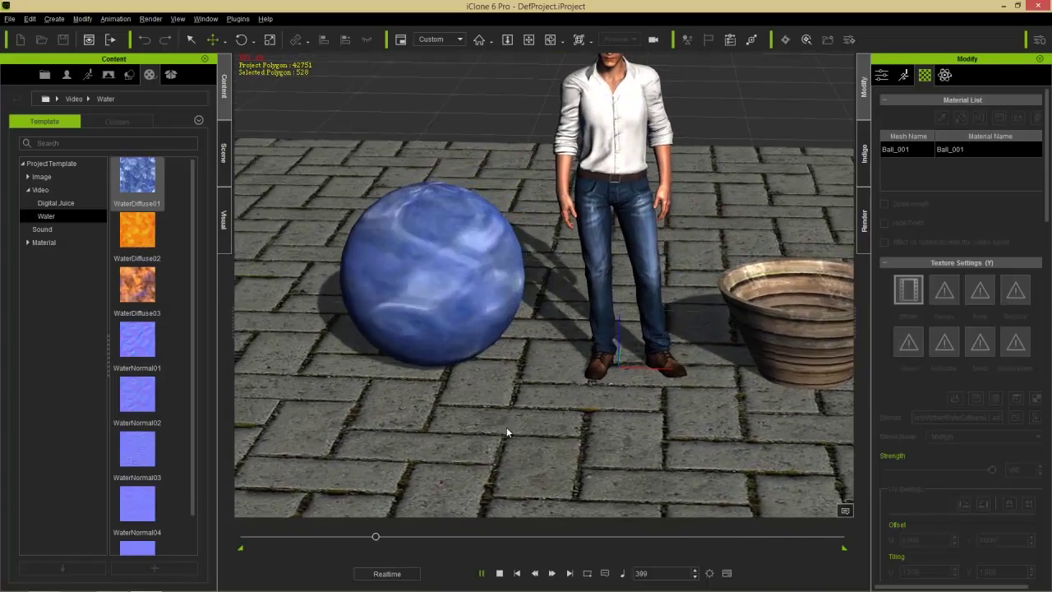
{"action": "left_click", "coordinate": [501, 573]}
{"action": "key", "text": "ctrl+z"}
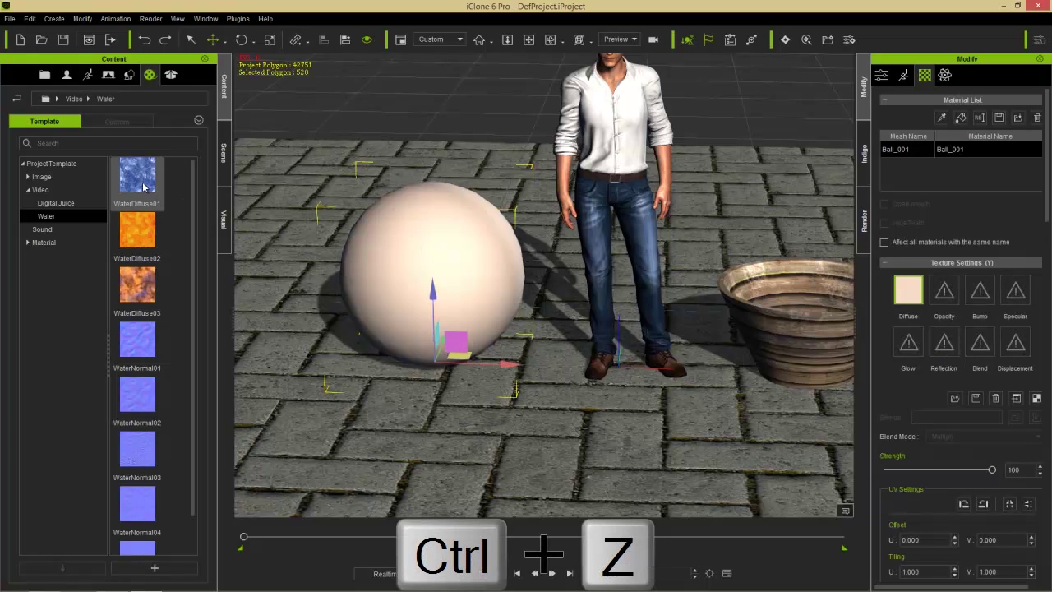
- Use WaterDiffuse01 as the sphere's opacity map, preview playback, then bring up the Timeline (F3)
{"action": "left_click_drag", "start_coordinate": [143, 187], "coordinate": [944, 291]}
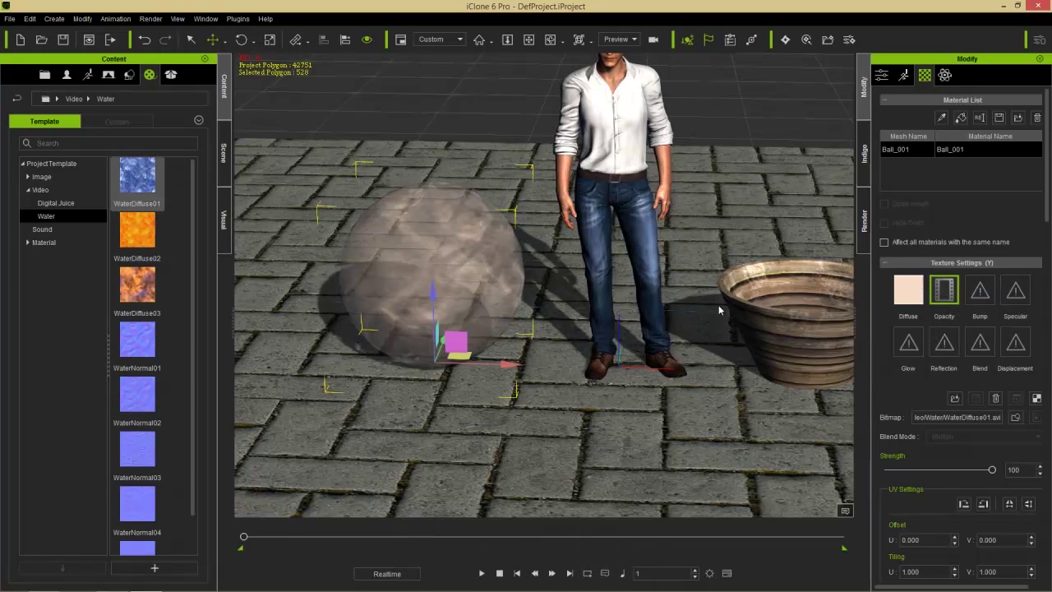
{"action": "left_click", "coordinate": [483, 573]}
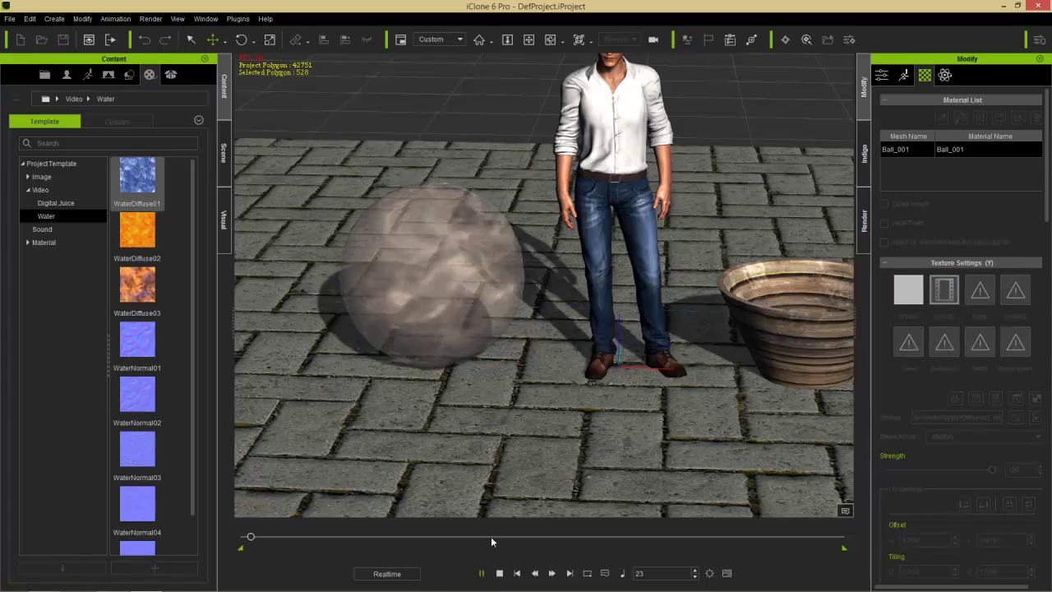
{"action": "right_click_drag", "start_coordinate": [362, 316], "coordinate": [622, 318]}
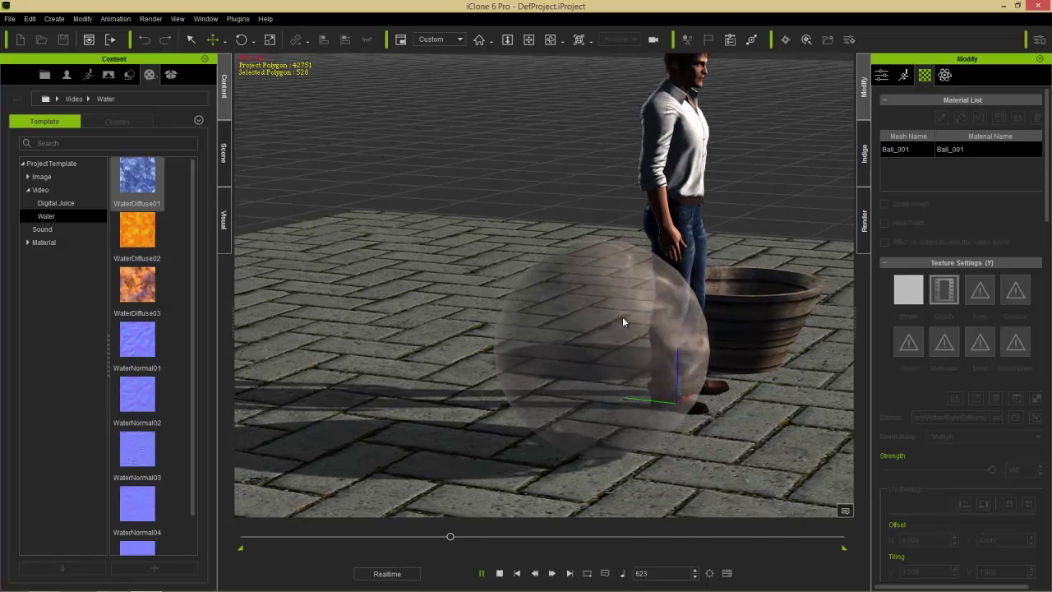
{"action": "right_click_drag", "start_coordinate": [641, 399], "coordinate": [619, 397]}
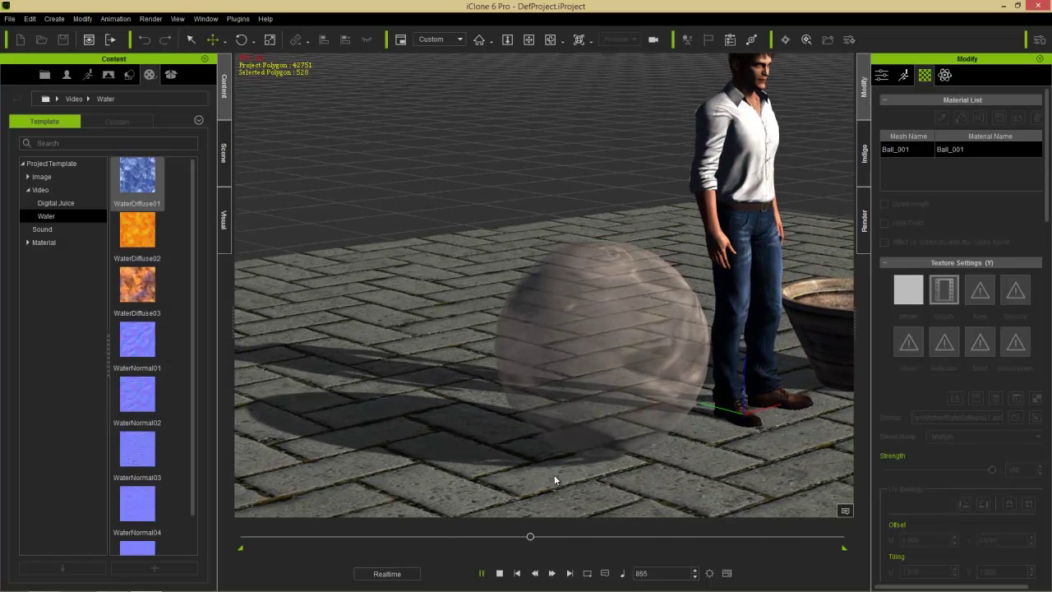
{"action": "left_click", "coordinate": [498, 574]}
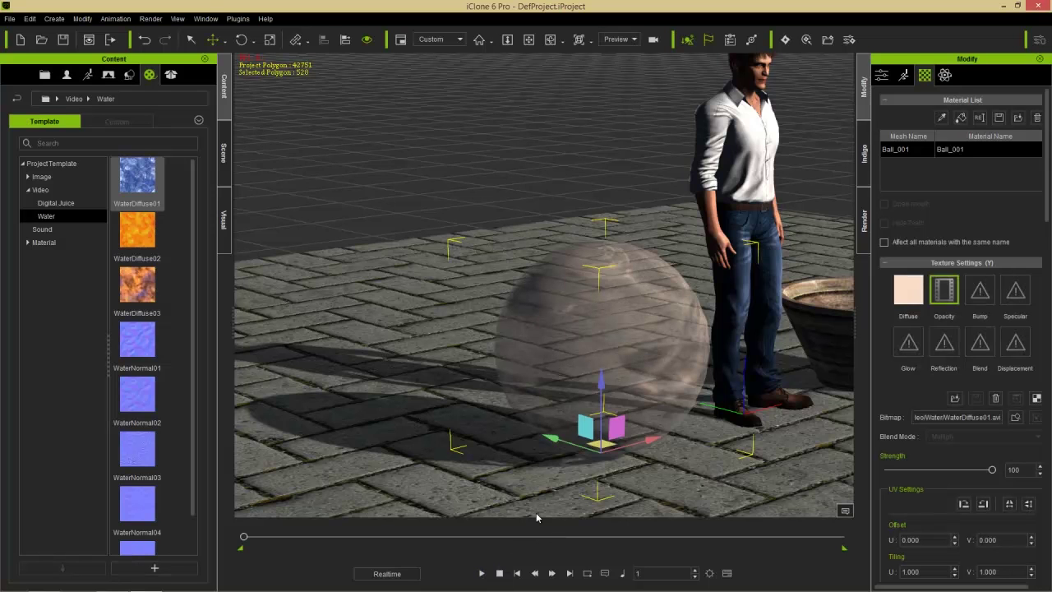
{"action": "middle_click_drag", "start_coordinate": [633, 357], "coordinate": [578, 317]}
{"action": "key", "text": "F3"}
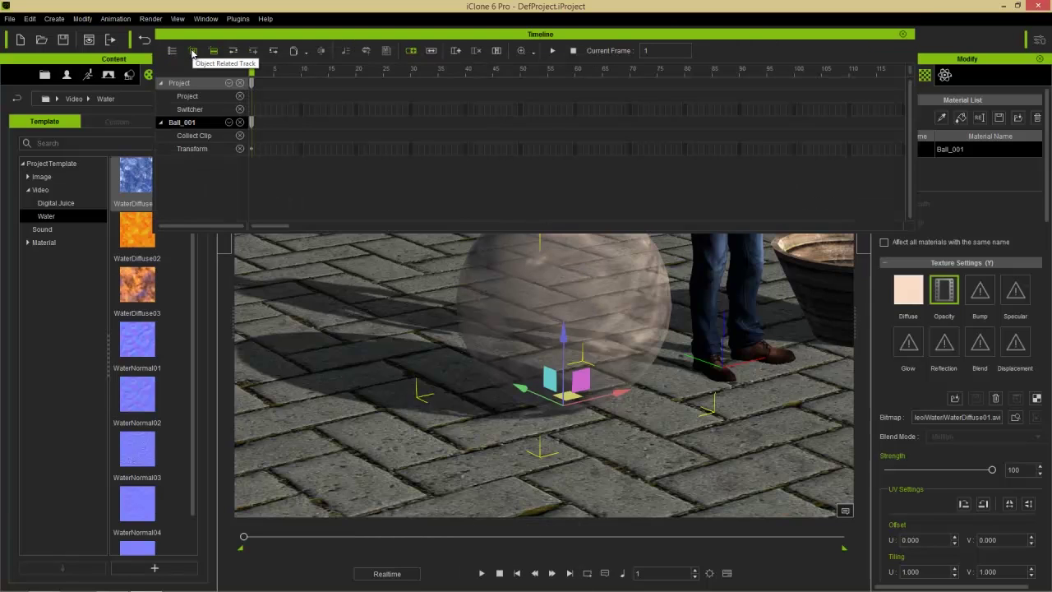
- Show Ball_001's Video track in the Timeline
{"action": "left_click", "coordinate": [230, 122]}
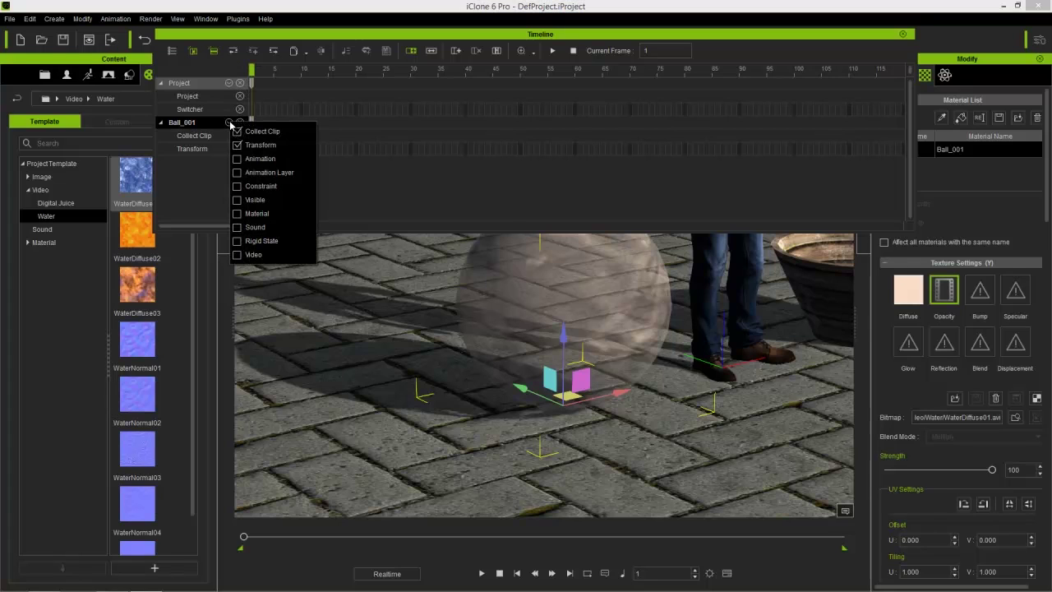
{"action": "left_click", "coordinate": [239, 255]}
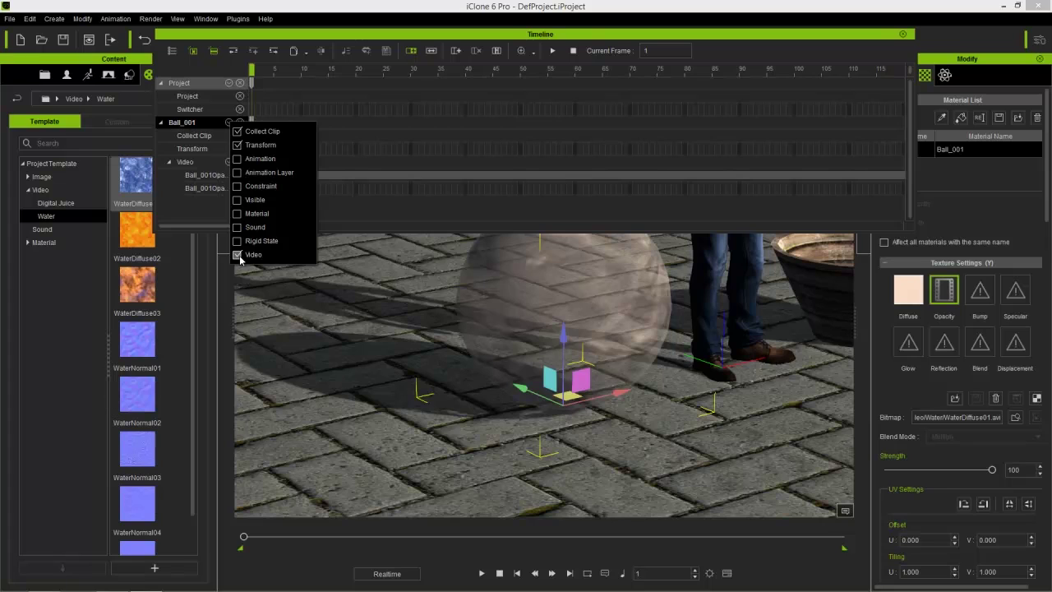
{"action": "left_click", "coordinate": [195, 222]}
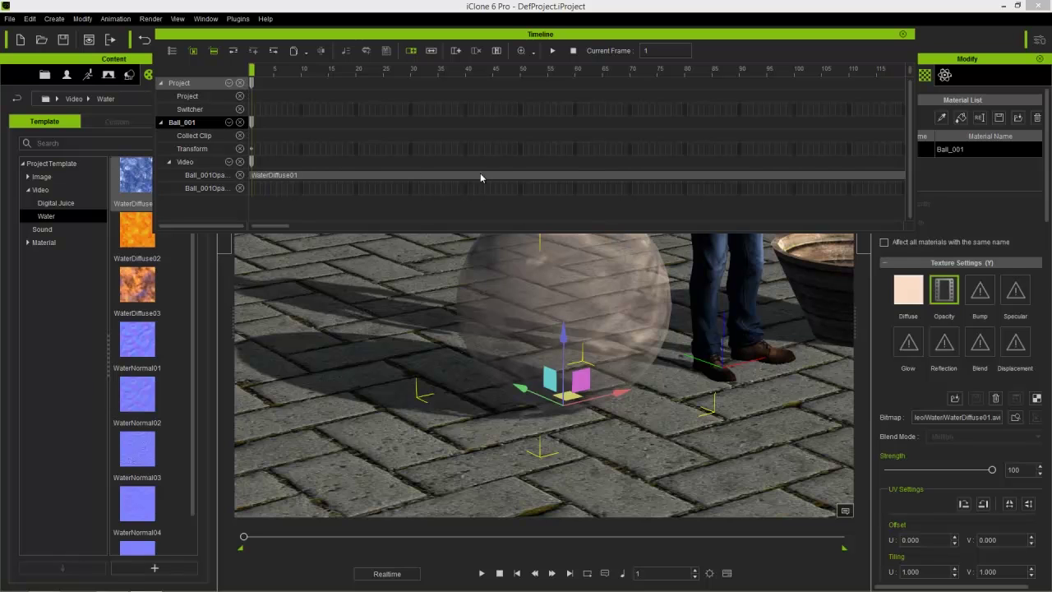
{"action": "scroll", "coordinate": [513, 146], "scroll_direction": "down", "scroll_amount": 5}
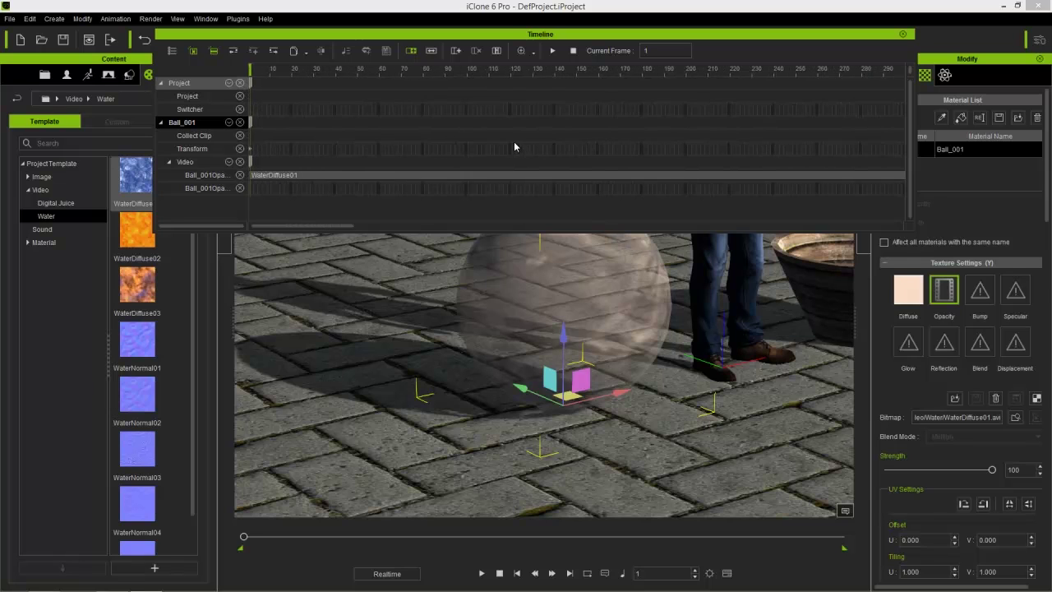
{"action": "scroll", "coordinate": [513, 148], "scroll_direction": "down", "scroll_amount": 4}
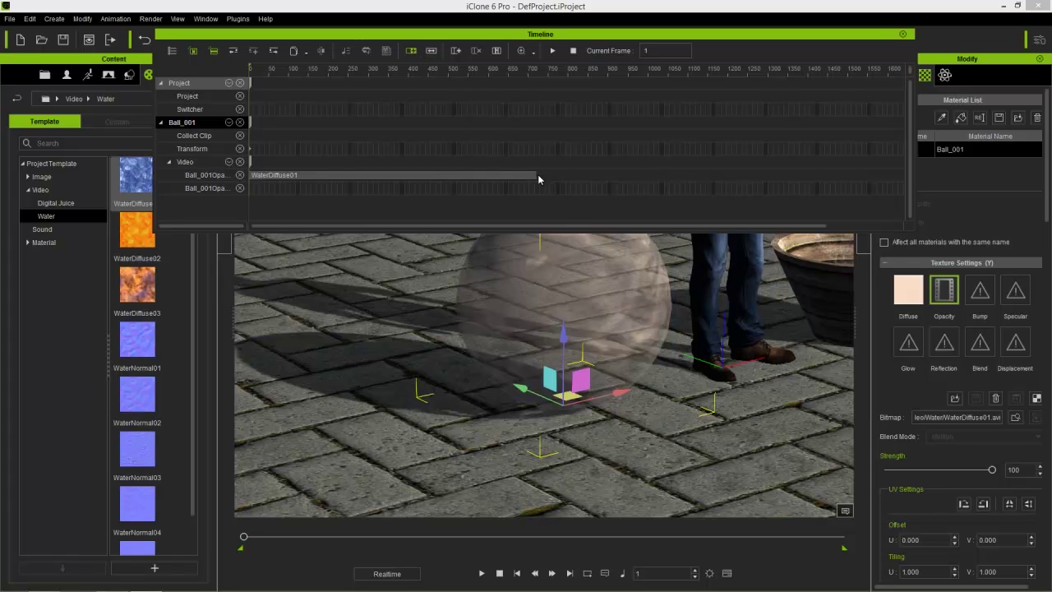
- Extend the WaterDiffuse01 clip to loop longer, play it back to check, and close the Timeline
{"action": "left_click_drag", "start_coordinate": [536, 175], "coordinate": [566, 170]}
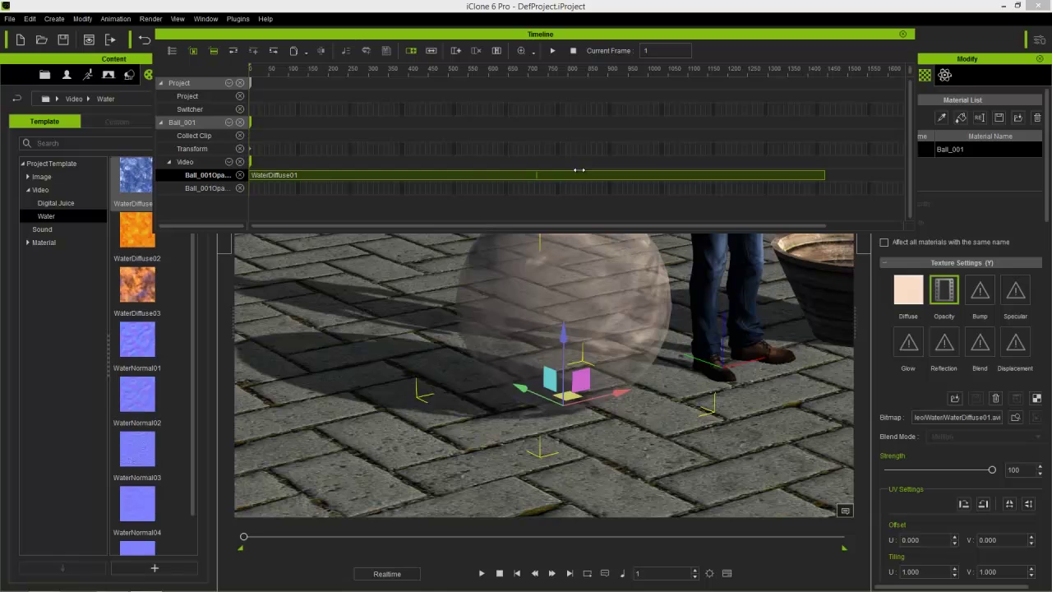
{"action": "left_click", "coordinate": [578, 170]}
{"action": "left_click_drag", "start_coordinate": [521, 73], "coordinate": [457, 69]}
{"action": "key", "text": "space"}
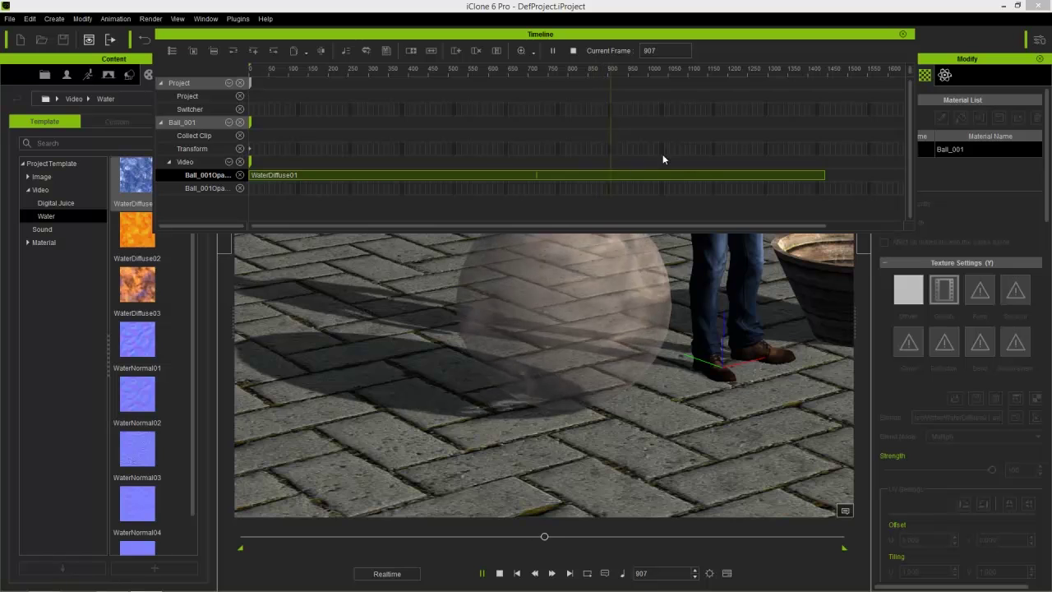
{"action": "key", "text": "space"}
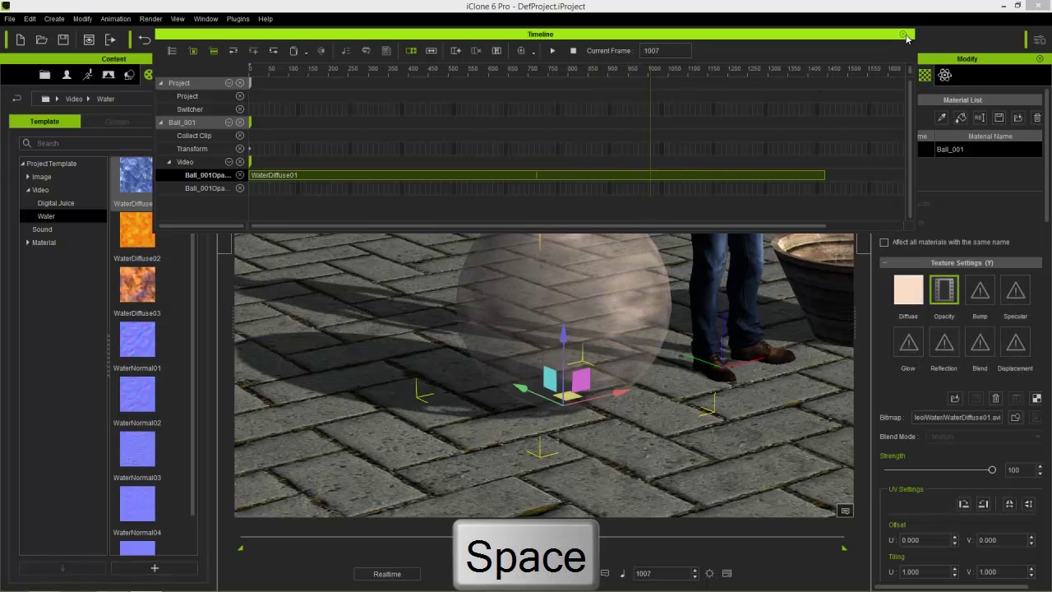
{"action": "left_click", "coordinate": [903, 36]}
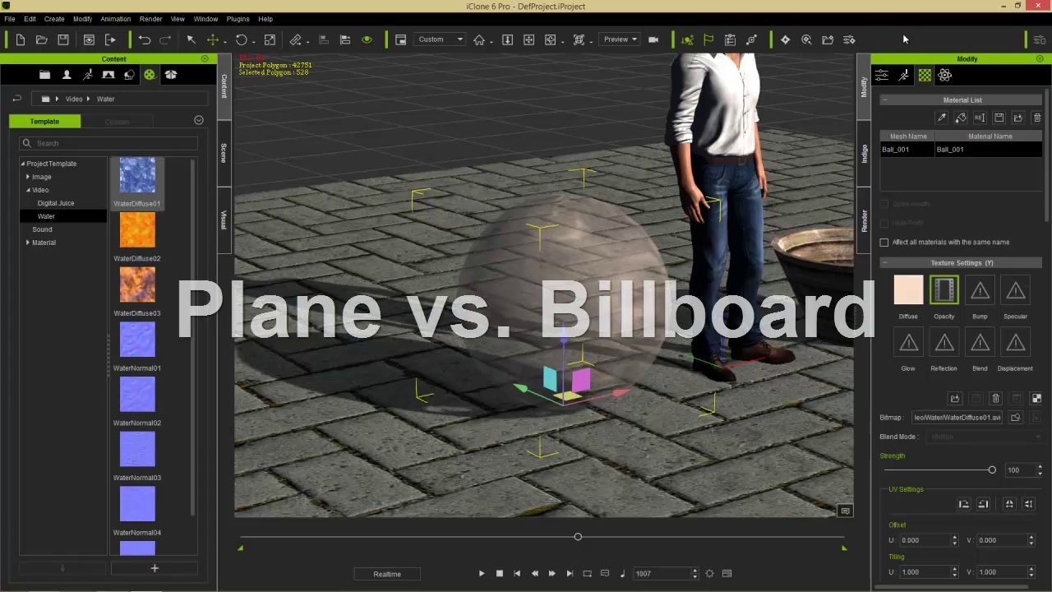
- Drop the Fire avi video from the file browser into the scene as a Plane
{"action": "right_click_drag", "start_coordinate": [779, 275], "coordinate": [476, 365]}
{"action": "key", "text": "alt+Tab"}
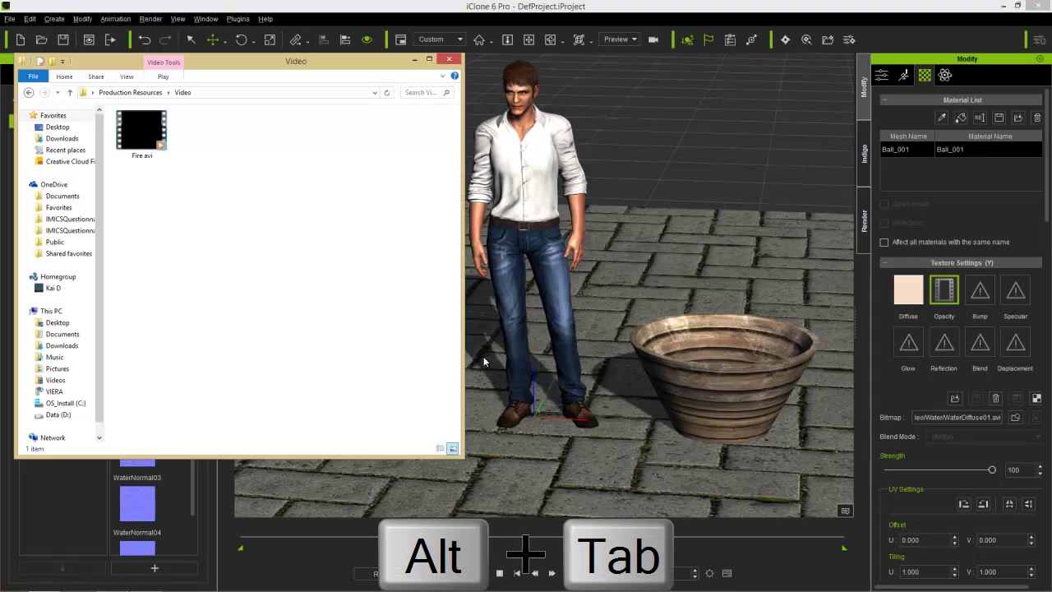
{"action": "left_click", "coordinate": [152, 125]}
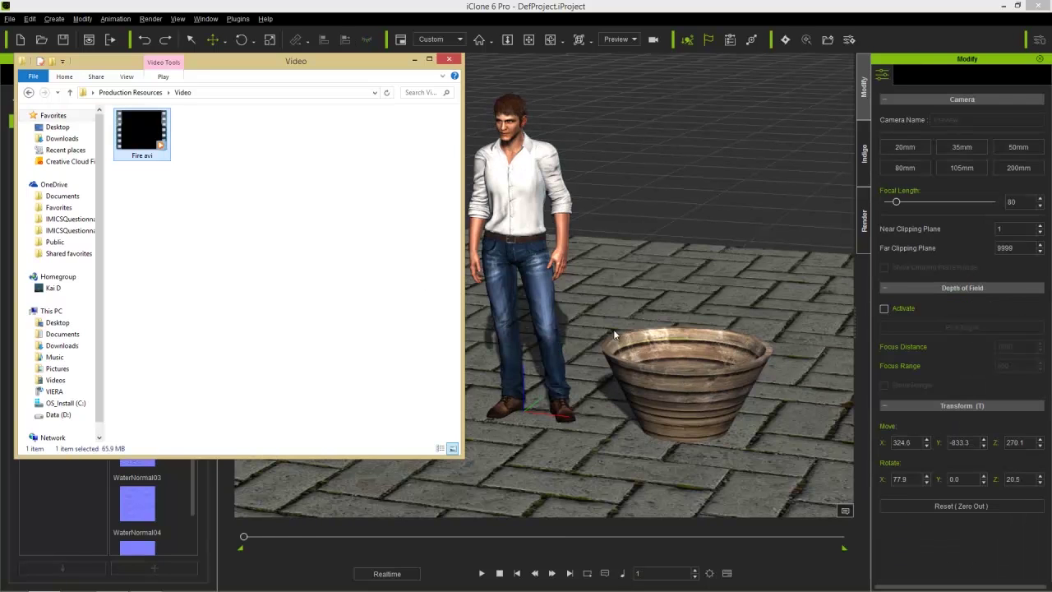
{"action": "left_click_drag", "start_coordinate": [136, 123], "coordinate": [682, 474]}
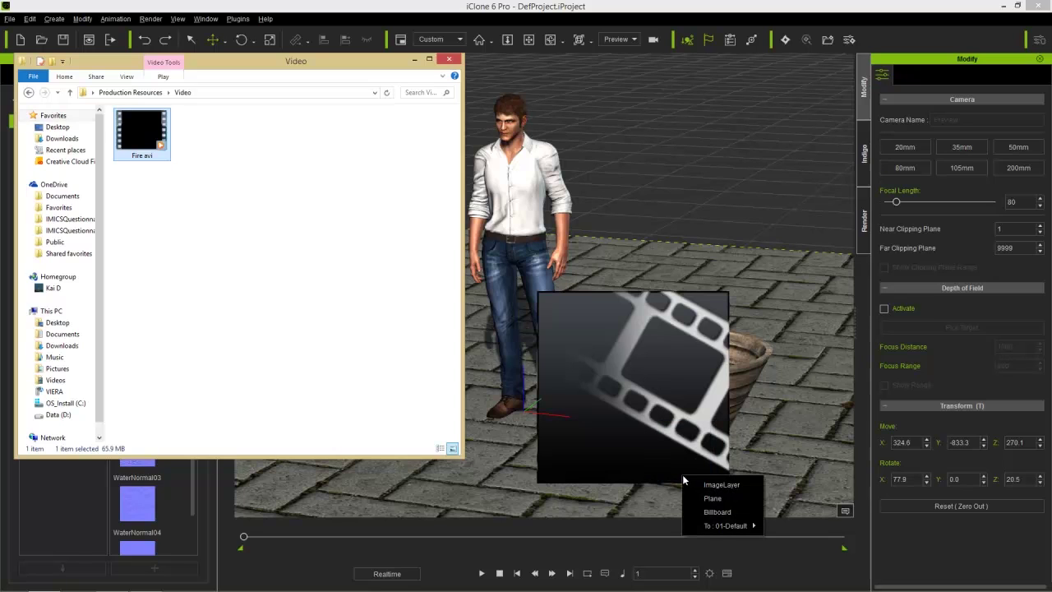
{"action": "left_click", "coordinate": [722, 499]}
- Rotate the fire plane to Z 1.5 and play the scene to preview the flames
{"action": "right_click_drag", "start_coordinate": [637, 414], "coordinate": [569, 392]}
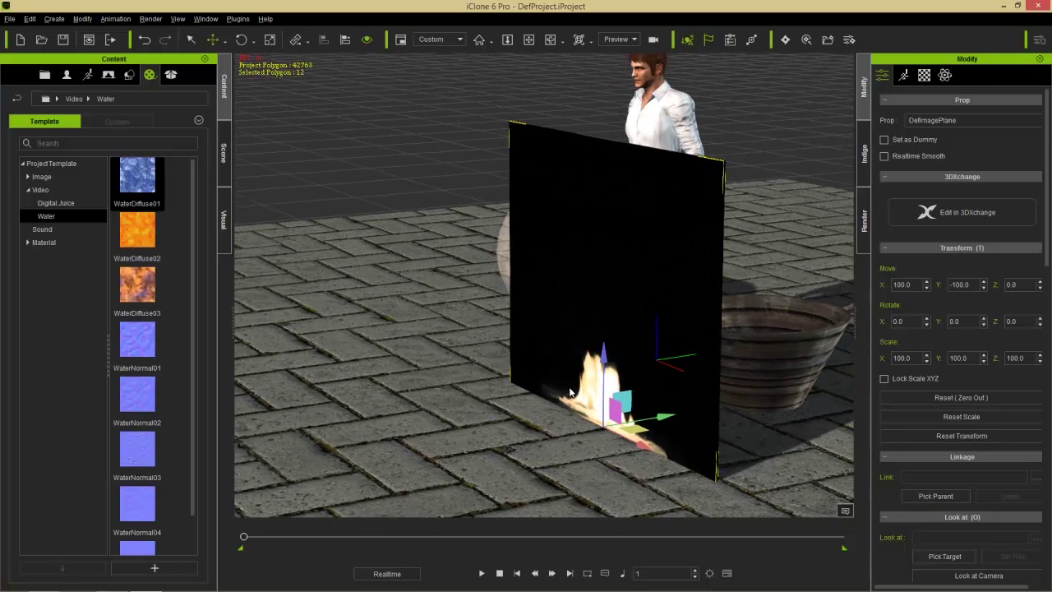
{"action": "key", "text": "e"}
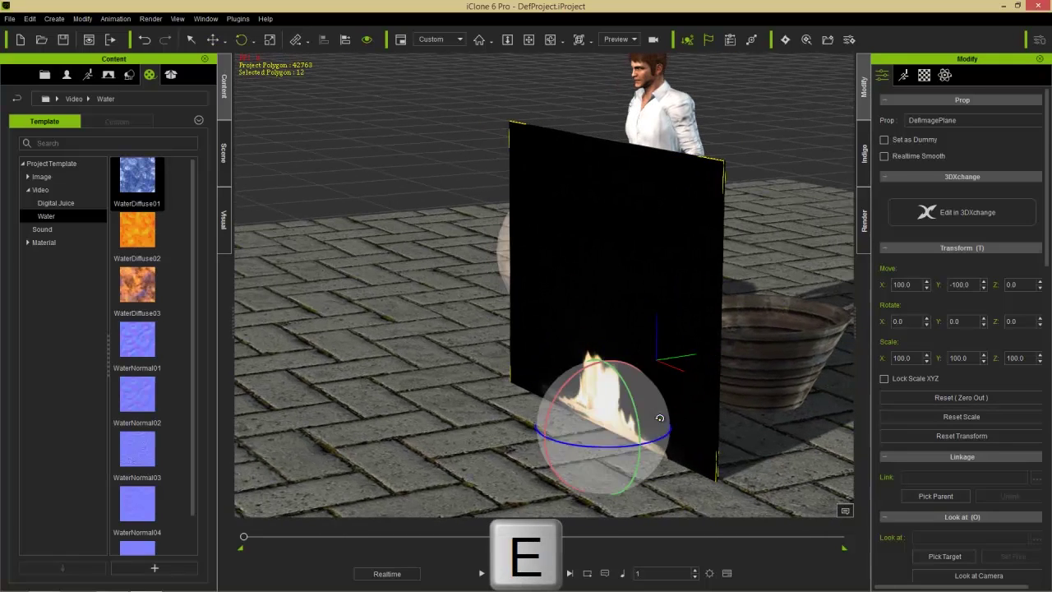
{"action": "left_click_drag", "start_coordinate": [594, 446], "coordinate": [798, 331]}
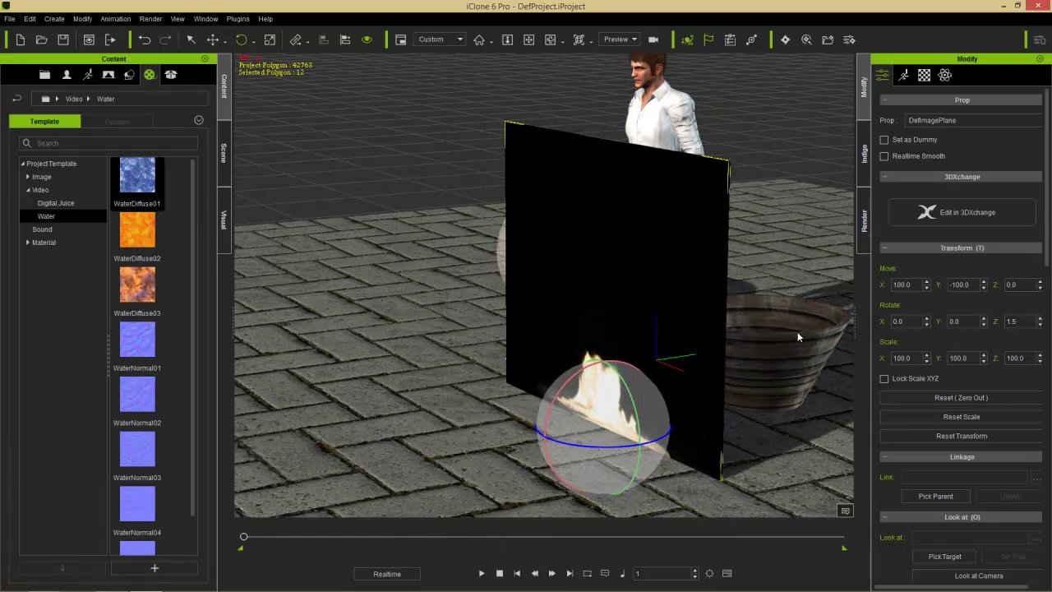
{"action": "left_click", "coordinate": [483, 572]}
{"action": "right_click_drag", "start_coordinate": [637, 382], "coordinate": [609, 362]}
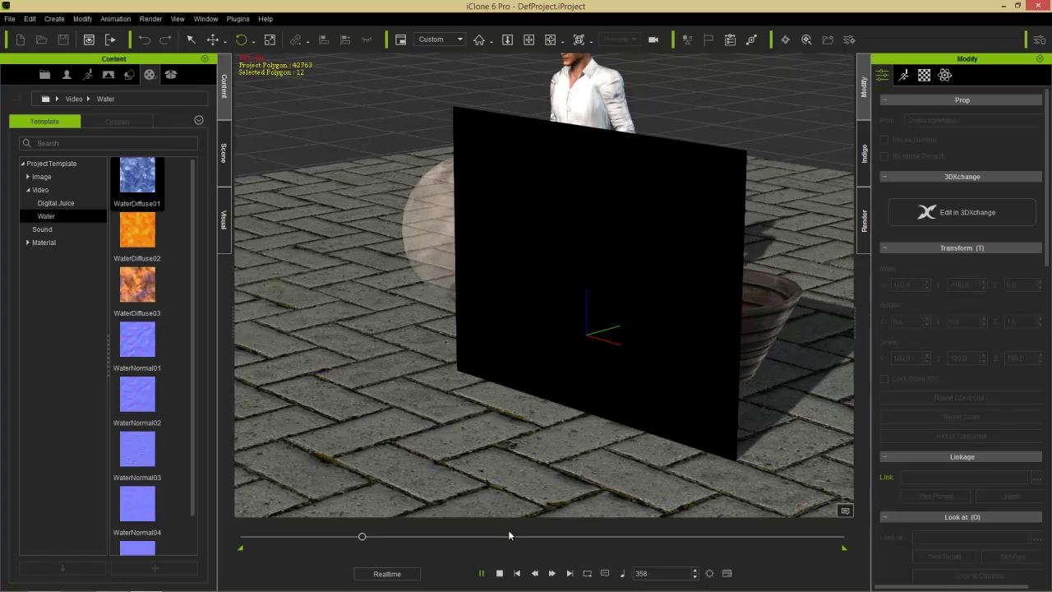
{"action": "left_click", "coordinate": [500, 573]}
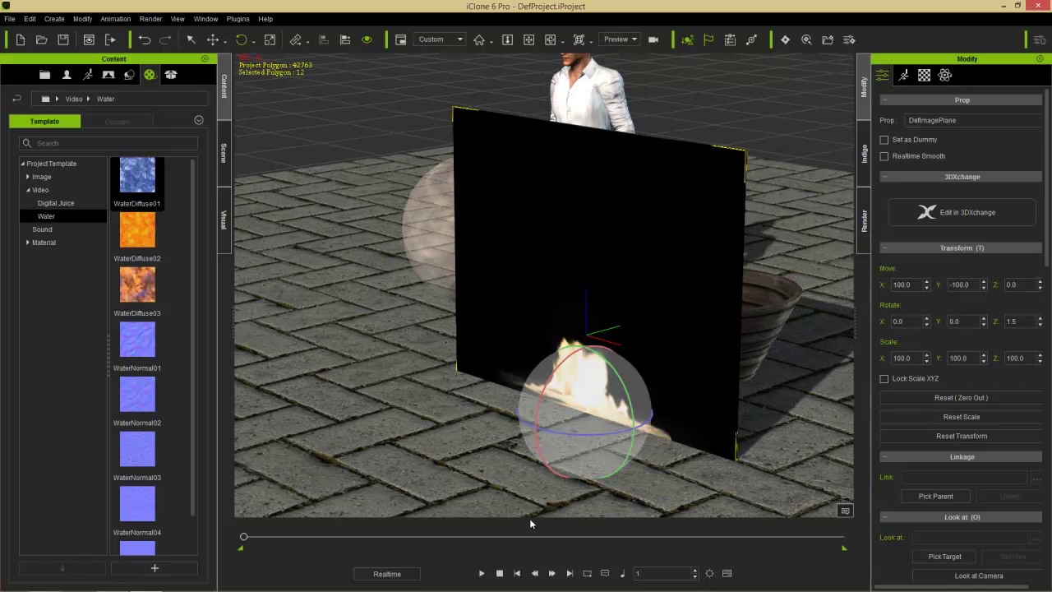
- Delete the fire plane and drag Fire avi from Explorer into the viewport again
{"action": "key", "text": "Delete"}
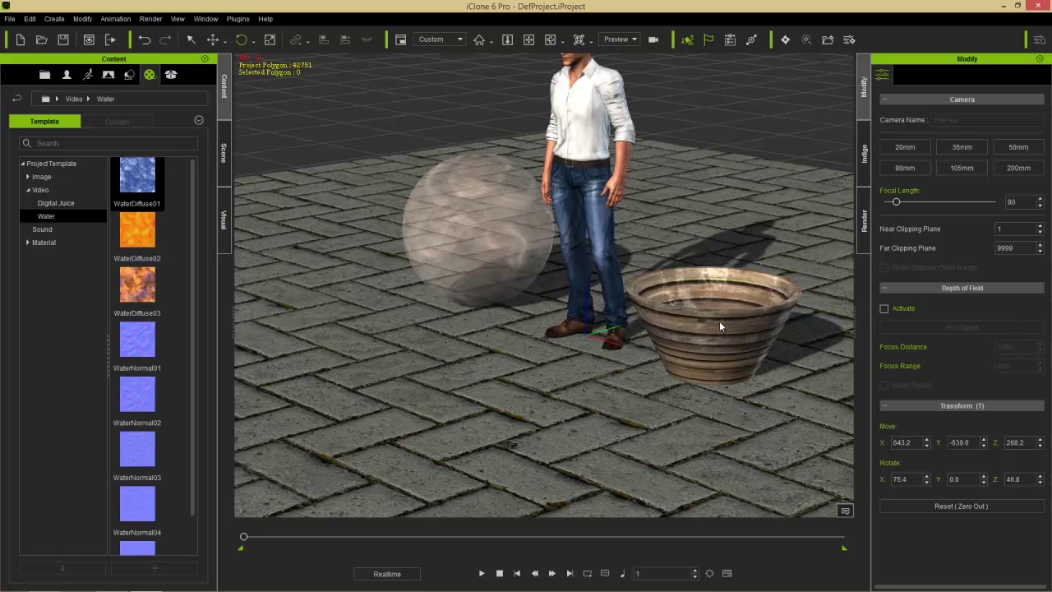
{"action": "key", "text": "alt+Tab"}
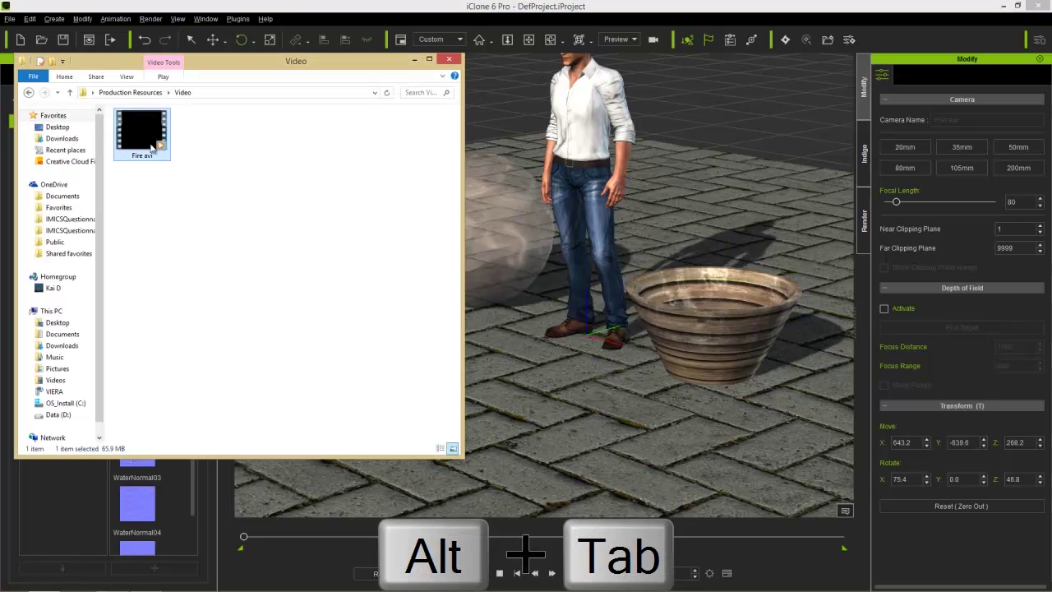
{"action": "left_click_drag", "start_coordinate": [152, 148], "coordinate": [643, 440]}
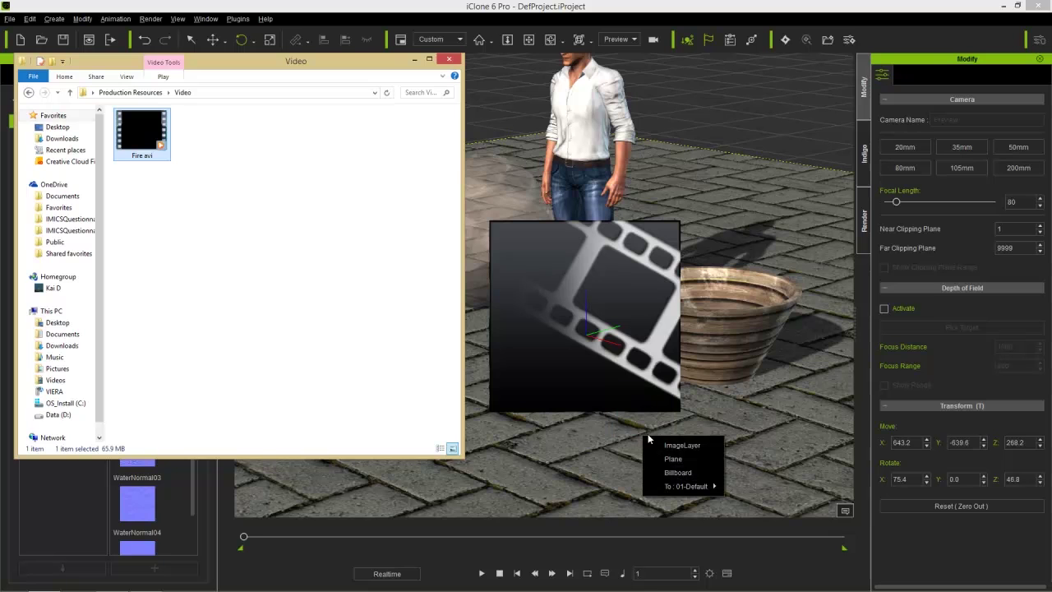
- Place Fire avi as a Billboard, inspect it from several angles, and show its Material settings
{"action": "left_click", "coordinate": [697, 473]}
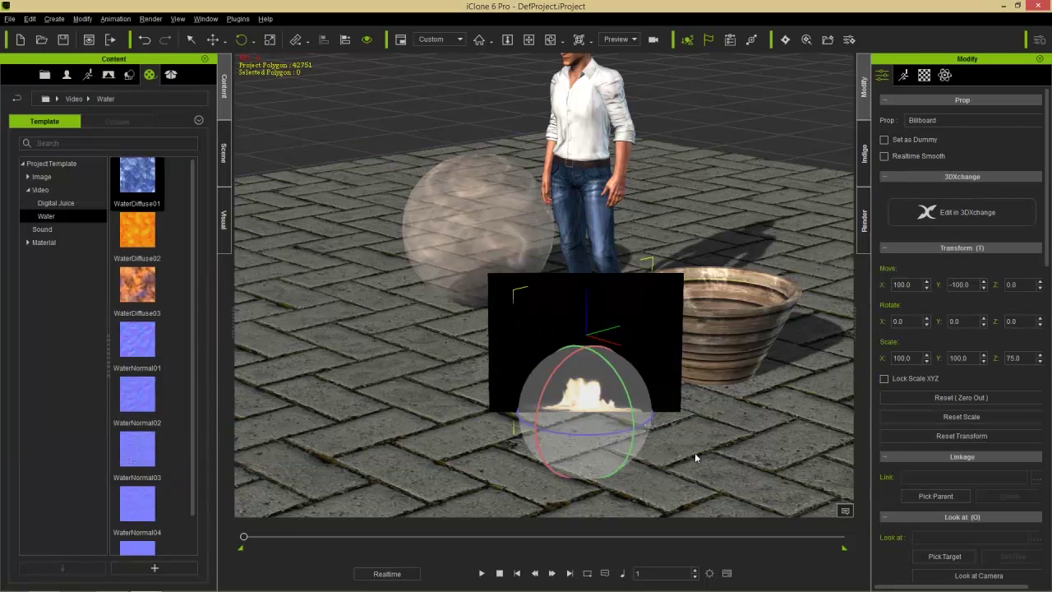
{"action": "right_click_drag", "start_coordinate": [789, 375], "coordinate": [575, 414]}
{"action": "right_click_drag", "start_coordinate": [669, 357], "coordinate": [748, 298]}
{"action": "right_click_drag", "start_coordinate": [609, 176], "coordinate": [646, 374]}
{"action": "right_click_drag", "start_coordinate": [648, 360], "coordinate": [664, 359]}
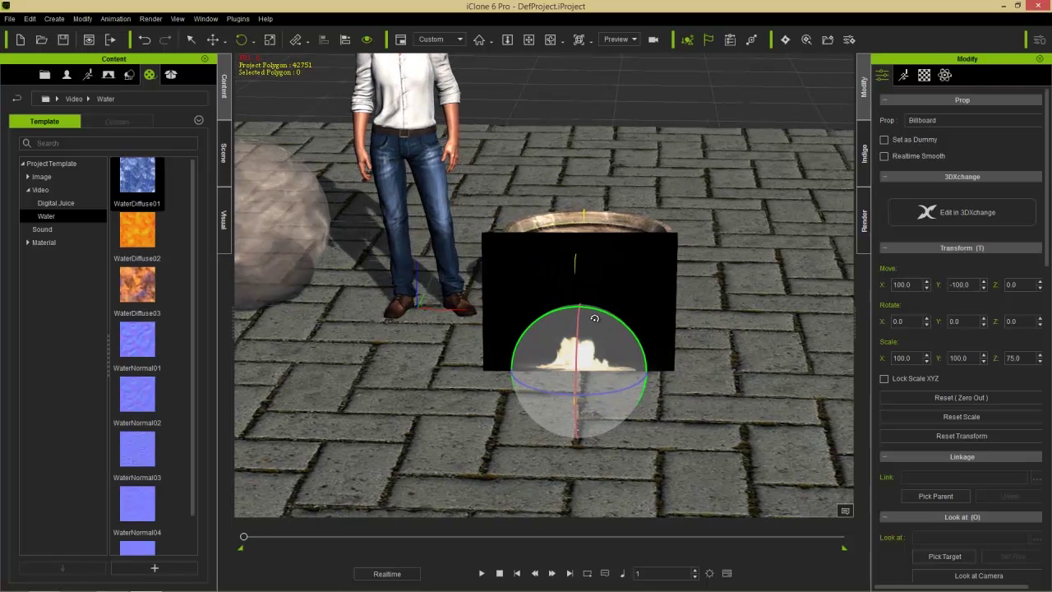
{"action": "left_click", "coordinate": [923, 76]}
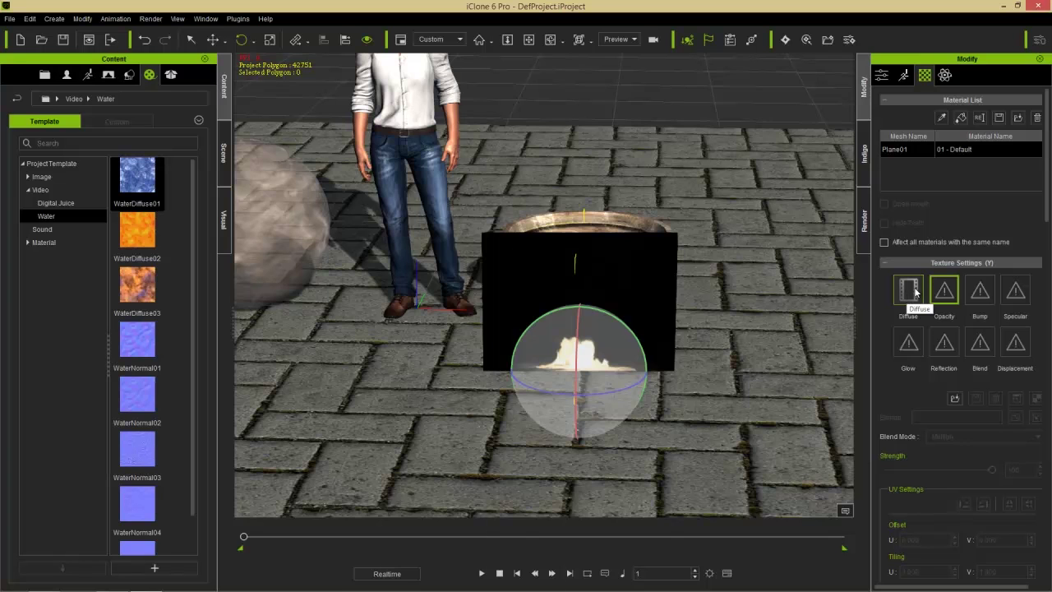
- Put Fire avi in the billboard's Opacity slot to drop the black background, then close Explorer
{"action": "key", "text": "alt+Tab"}
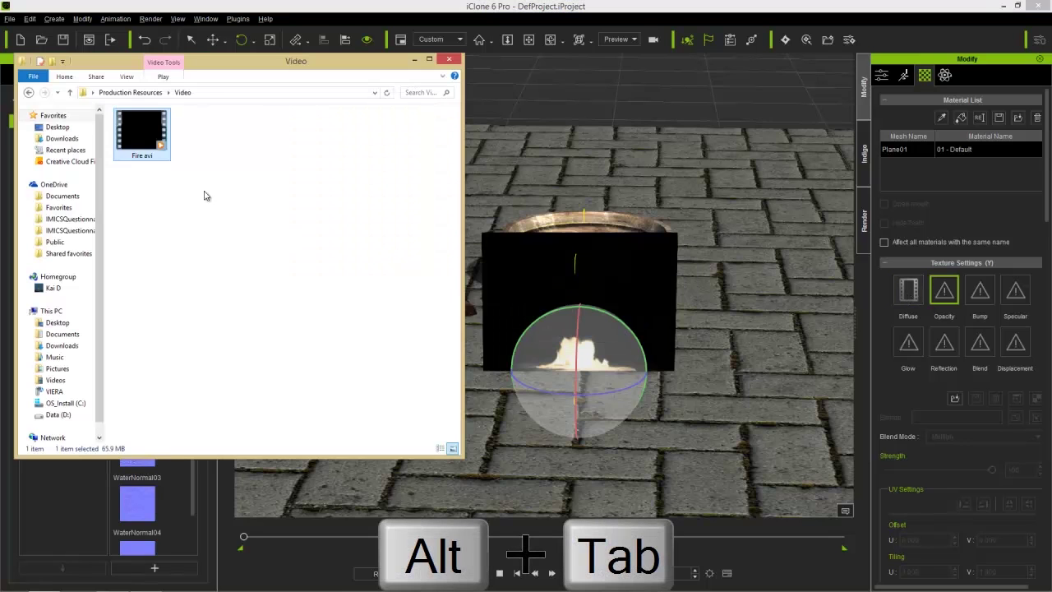
{"action": "left_click_drag", "start_coordinate": [138, 130], "coordinate": [951, 301]}
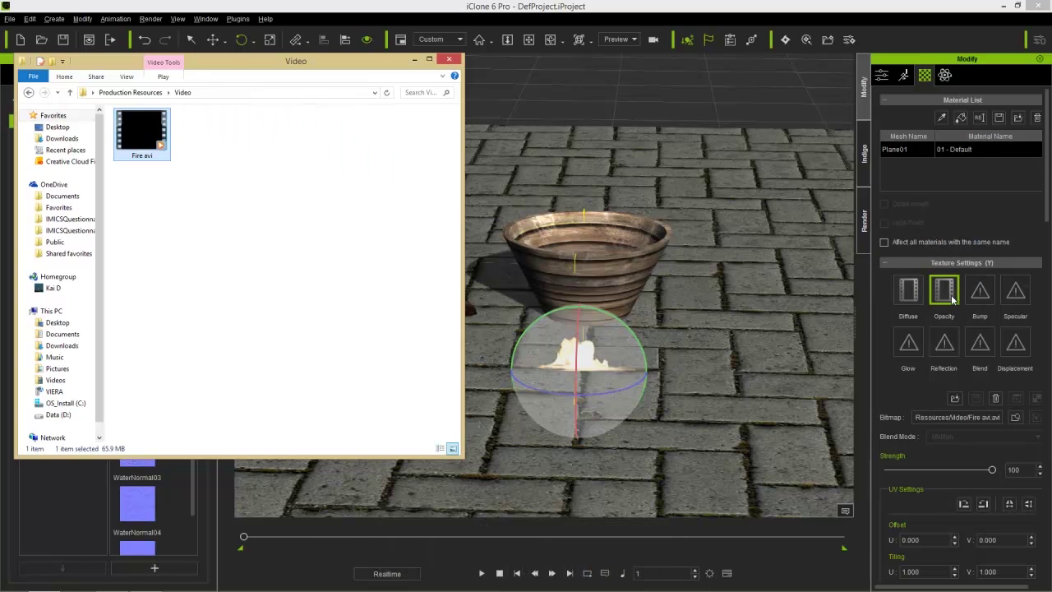
{"action": "left_click", "coordinate": [450, 61]}
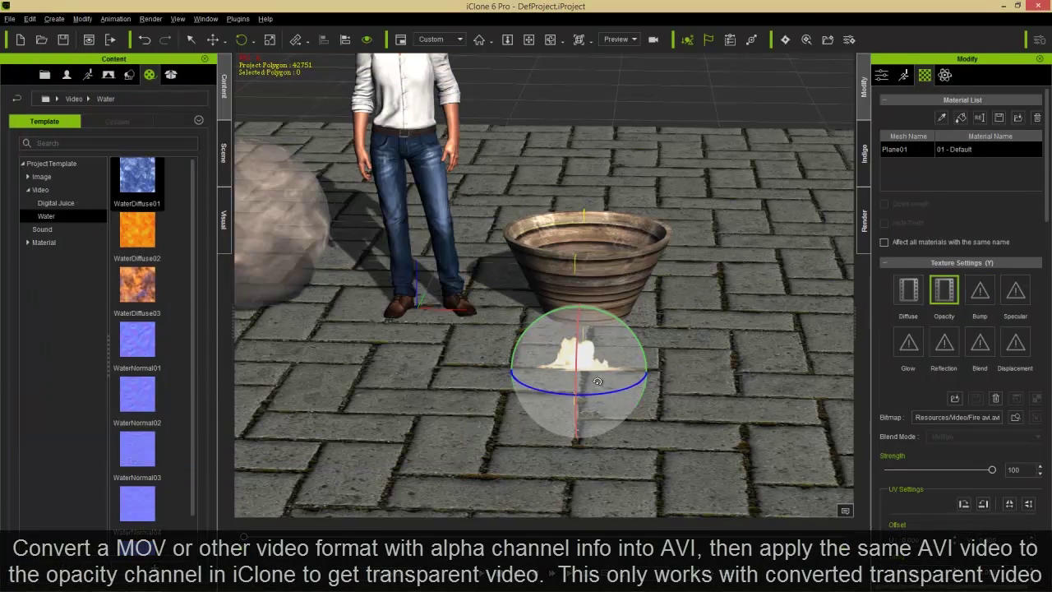
{"action": "right_click_drag", "start_coordinate": [664, 422], "coordinate": [667, 379]}
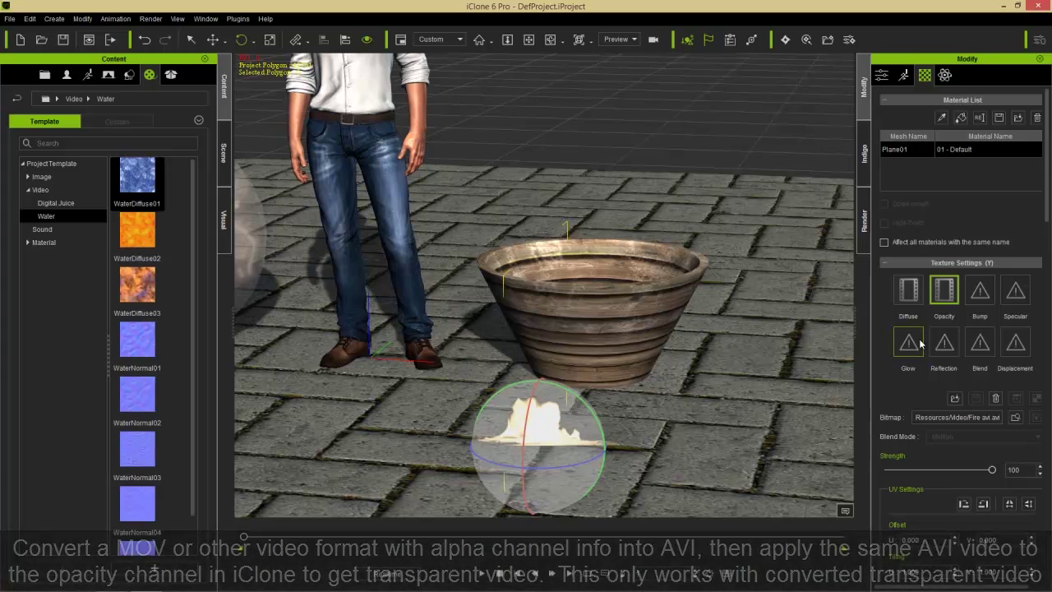
- Move the fire billboard up into the bowl and scale it up so flames fill it
{"action": "key", "text": "w"}
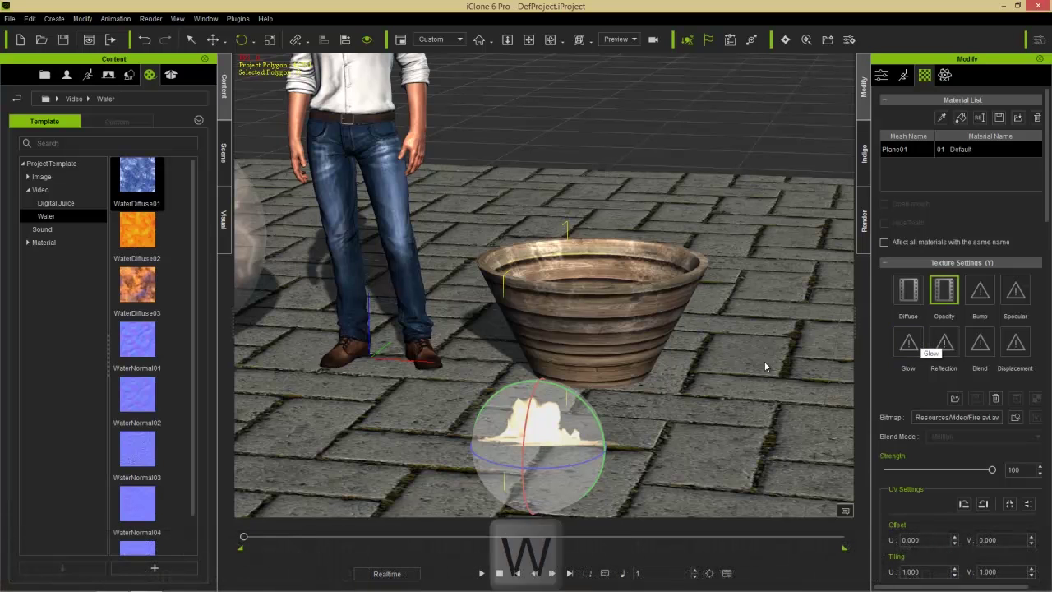
{"action": "left_click_drag", "start_coordinate": [602, 380], "coordinate": [616, 359]}
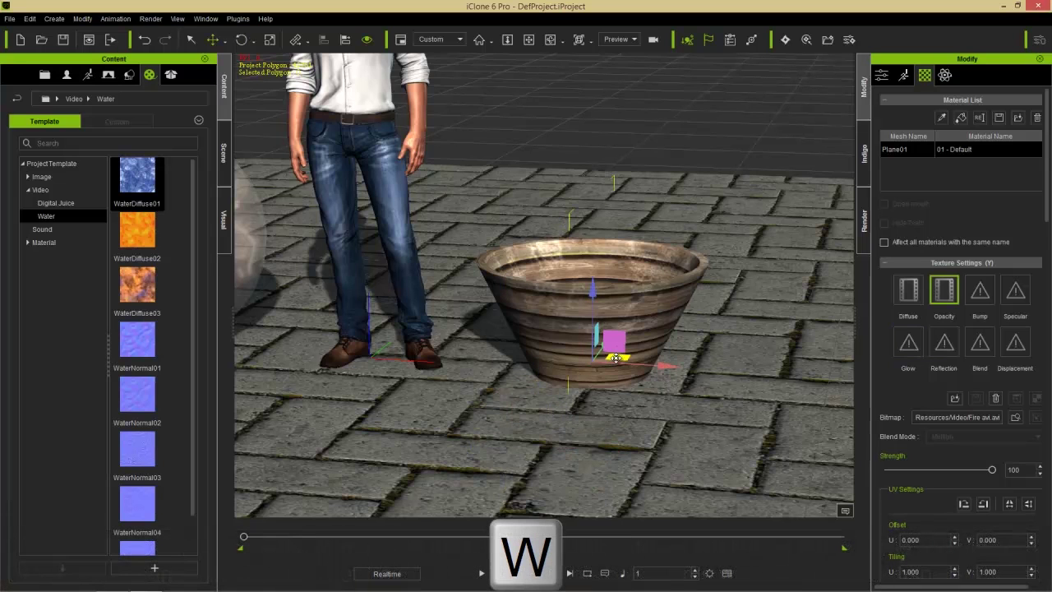
{"action": "left_click_drag", "start_coordinate": [586, 296], "coordinate": [594, 215]}
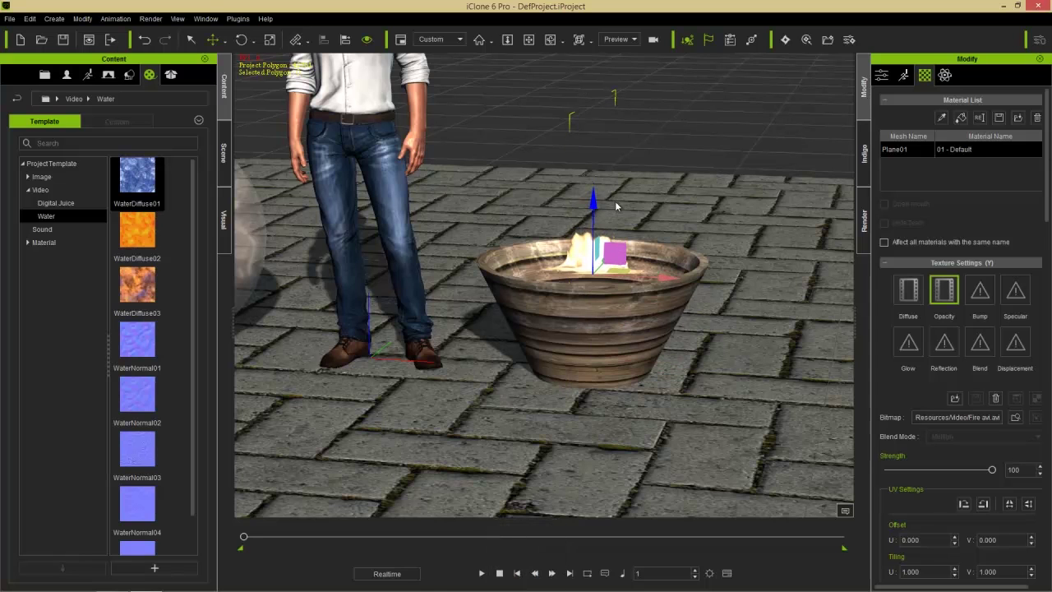
{"action": "right_click_drag", "start_coordinate": [567, 298], "coordinate": [586, 335]}
{"action": "key", "text": "r"}
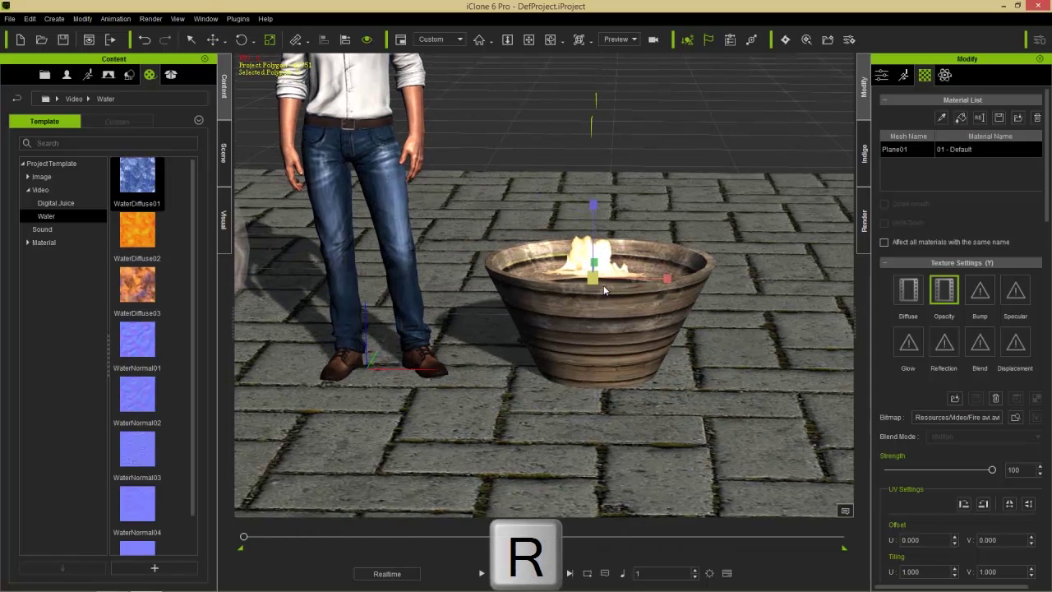
{"action": "left_click_drag", "start_coordinate": [594, 280], "coordinate": [655, 222]}
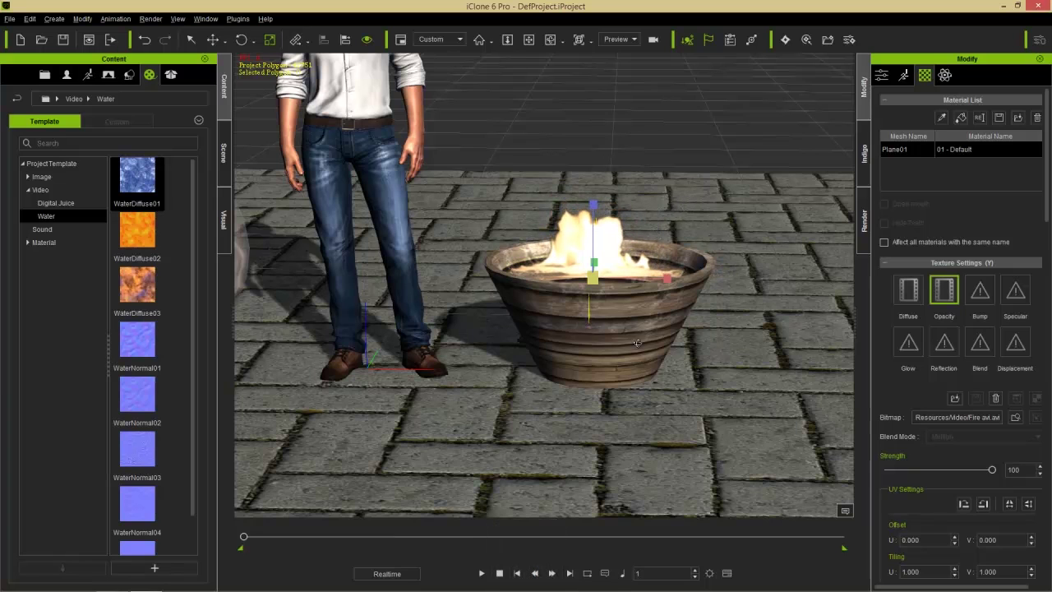
{"action": "right_click_drag", "start_coordinate": [653, 227], "coordinate": [639, 309]}
{"action": "right_click_drag", "start_coordinate": [476, 335], "coordinate": [484, 423]}
- Nudge the fire slightly down and right, then play the scene to watch it burn
{"action": "key", "text": "w"}
{"action": "left_click_drag", "start_coordinate": [616, 258], "coordinate": [612, 322]}
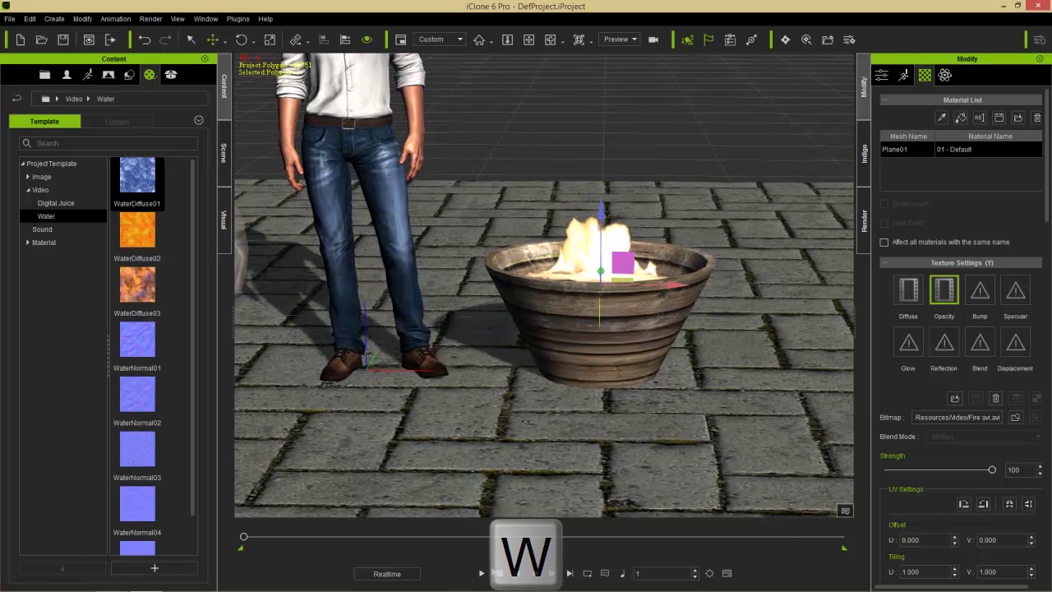
{"action": "left_click", "coordinate": [482, 573]}
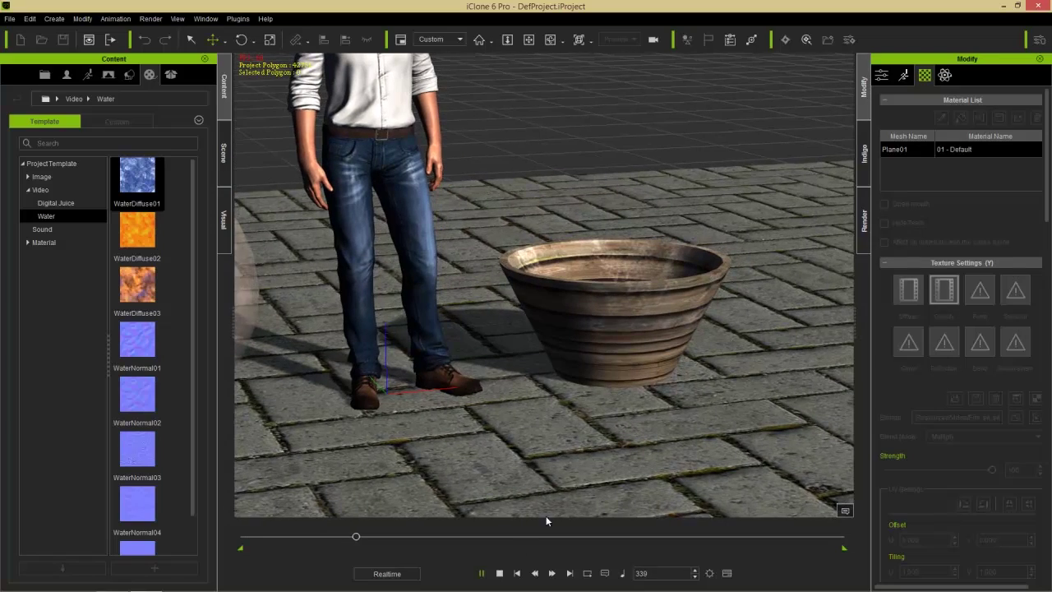
- Replay the fire burning in the bowl from near the start, then stop back at frame 1
{"action": "left_click", "coordinate": [499, 573]}
{"action": "left_click", "coordinate": [482, 573]}
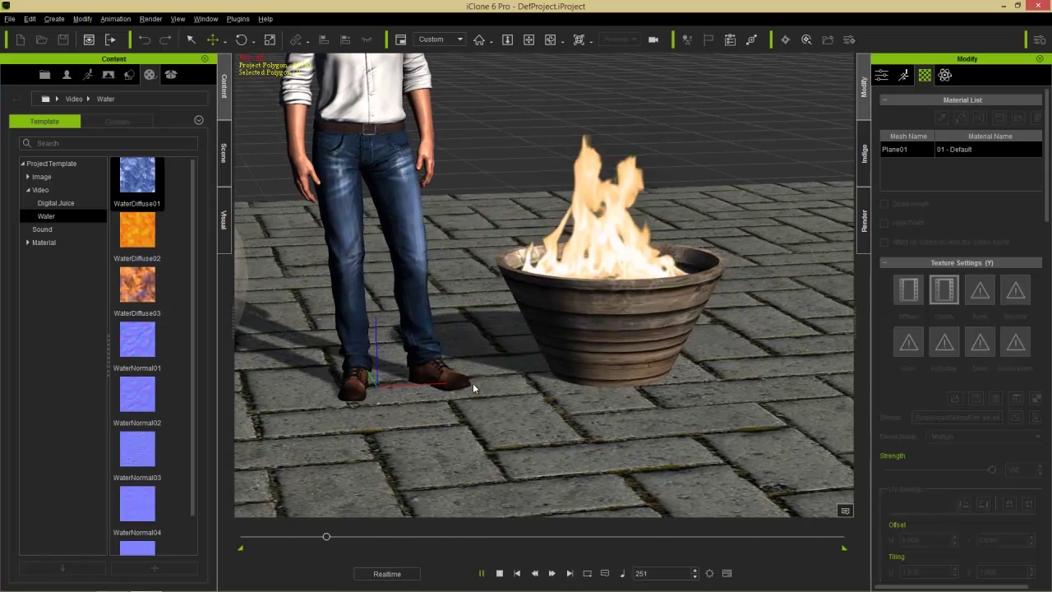
{"action": "left_click", "coordinate": [499, 573]}
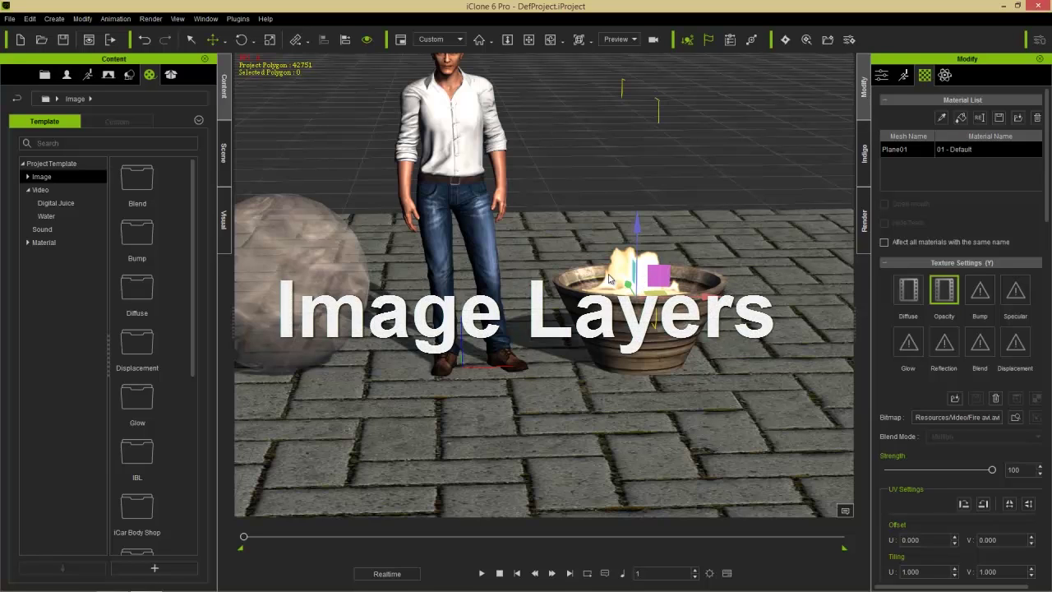
{"action": "left_click", "coordinate": [109, 76]}
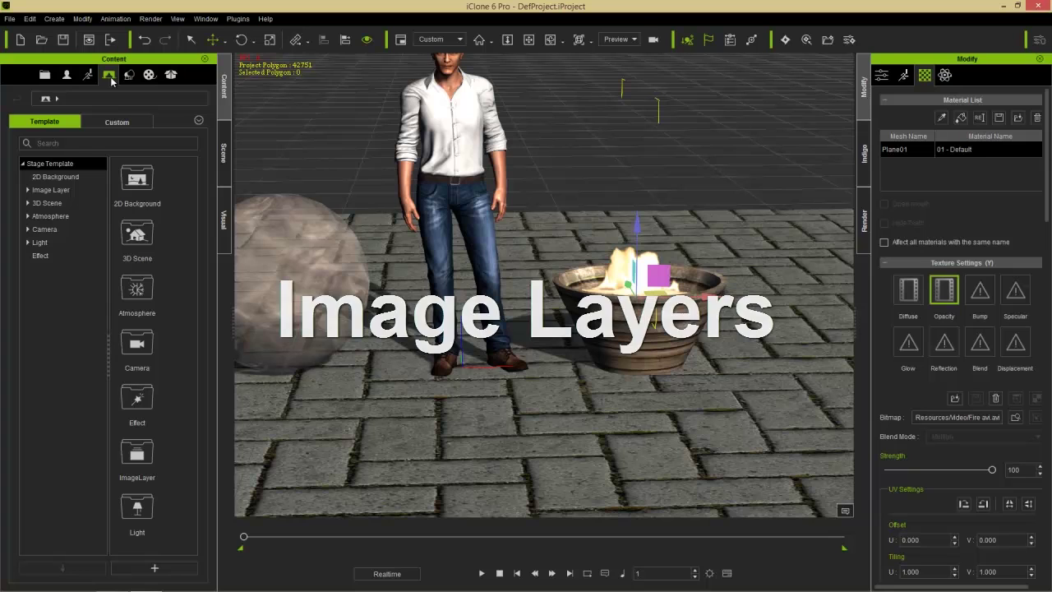
{"action": "left_click", "coordinate": [43, 192]}
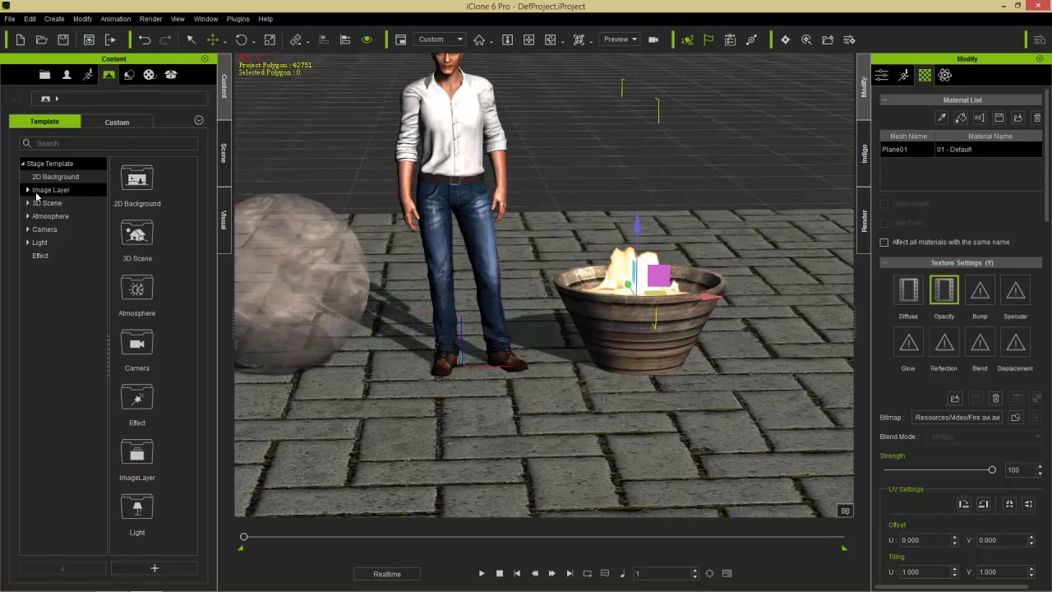
{"action": "double_click", "coordinate": [41, 193]}
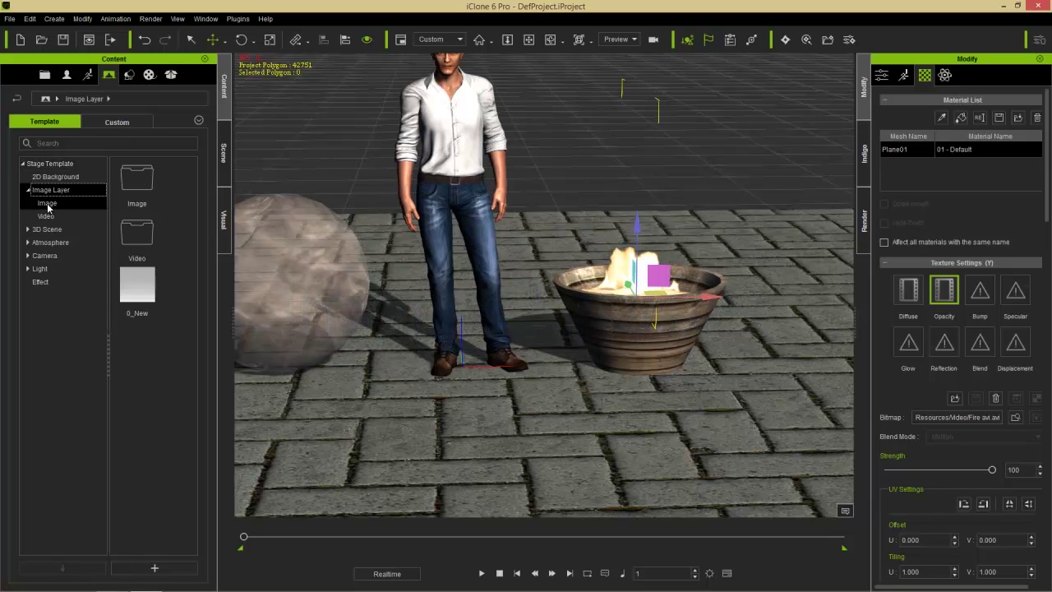
{"action": "left_click", "coordinate": [46, 203]}
{"action": "left_click", "coordinate": [51, 216]}
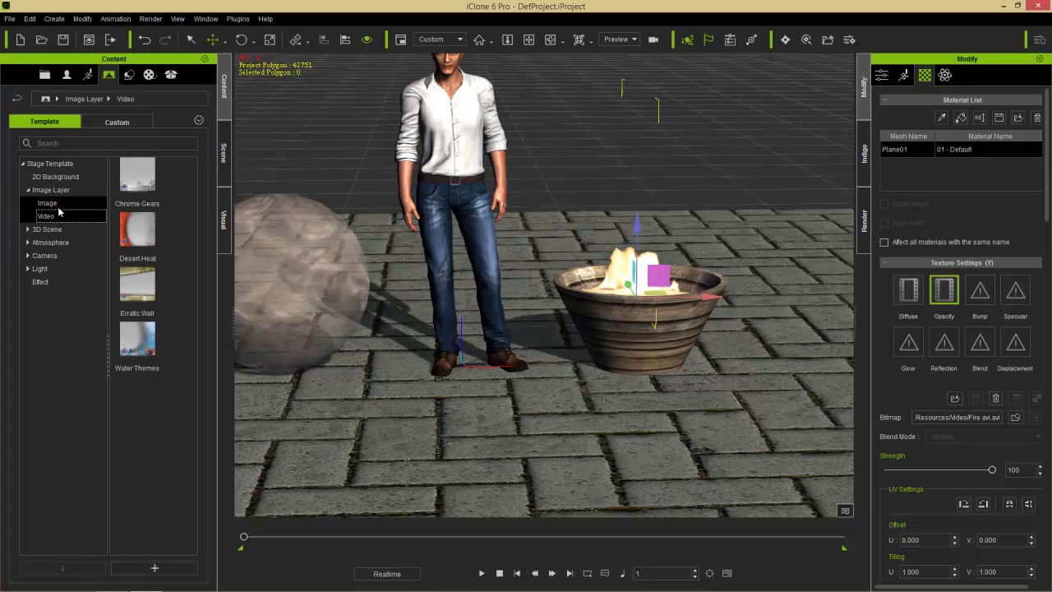
{"action": "left_click", "coordinate": [60, 205]}
{"action": "left_click", "coordinate": [56, 216]}
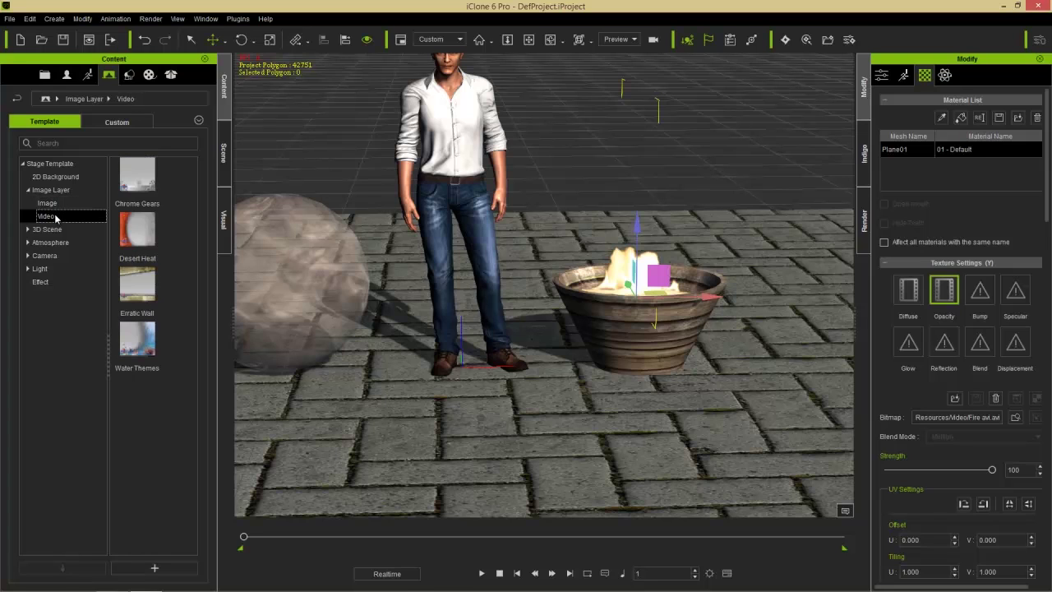
{"action": "double_click", "coordinate": [137, 180]}
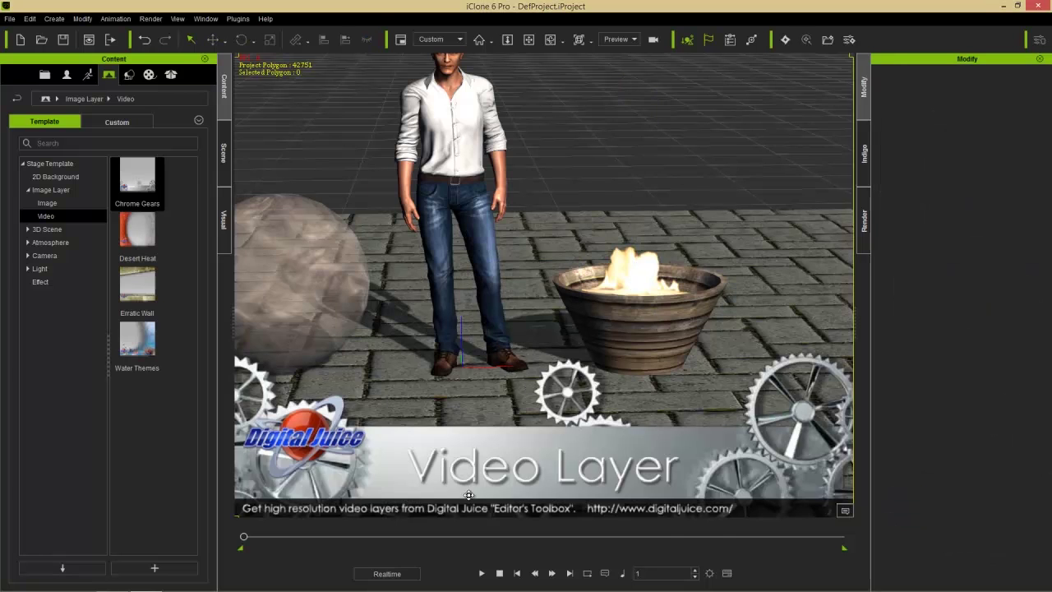
{"action": "left_click", "coordinate": [480, 572]}
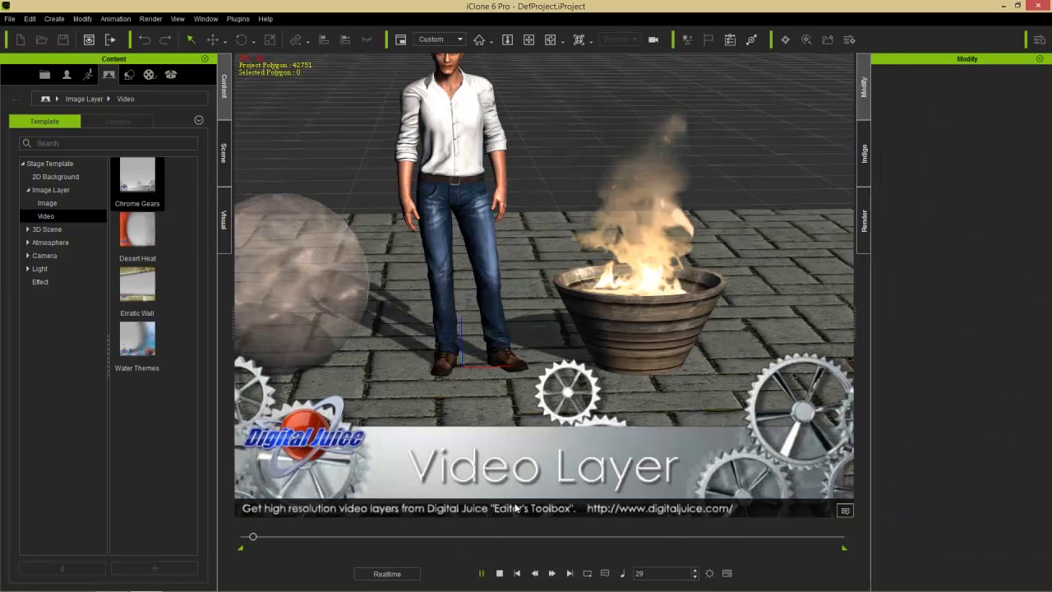
{"action": "right_click_drag", "start_coordinate": [700, 331], "coordinate": [577, 339]}
{"action": "left_click", "coordinate": [499, 573]}
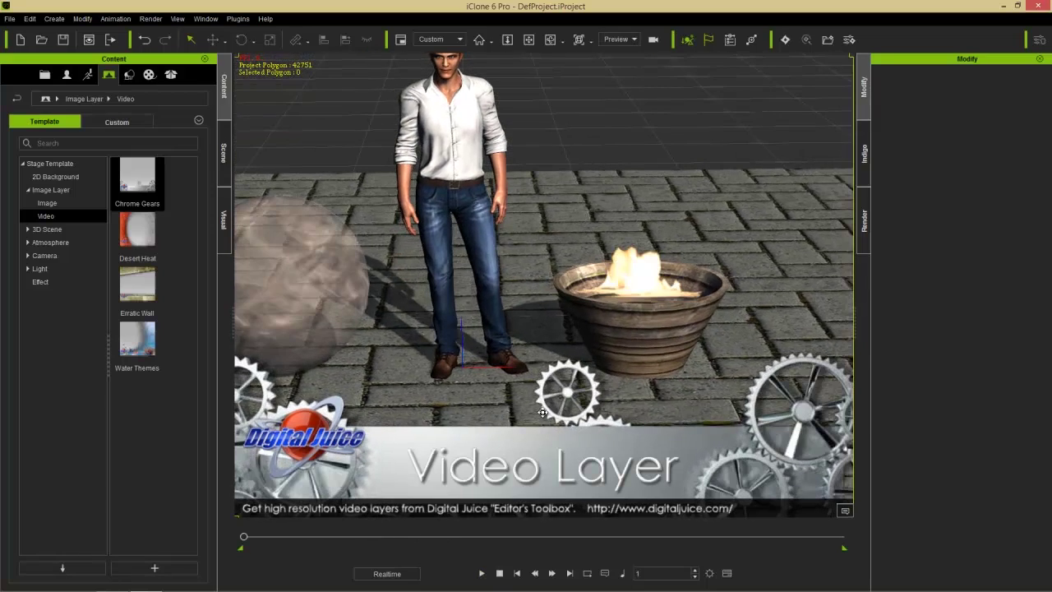
{"action": "key", "text": "ctrl+z"}
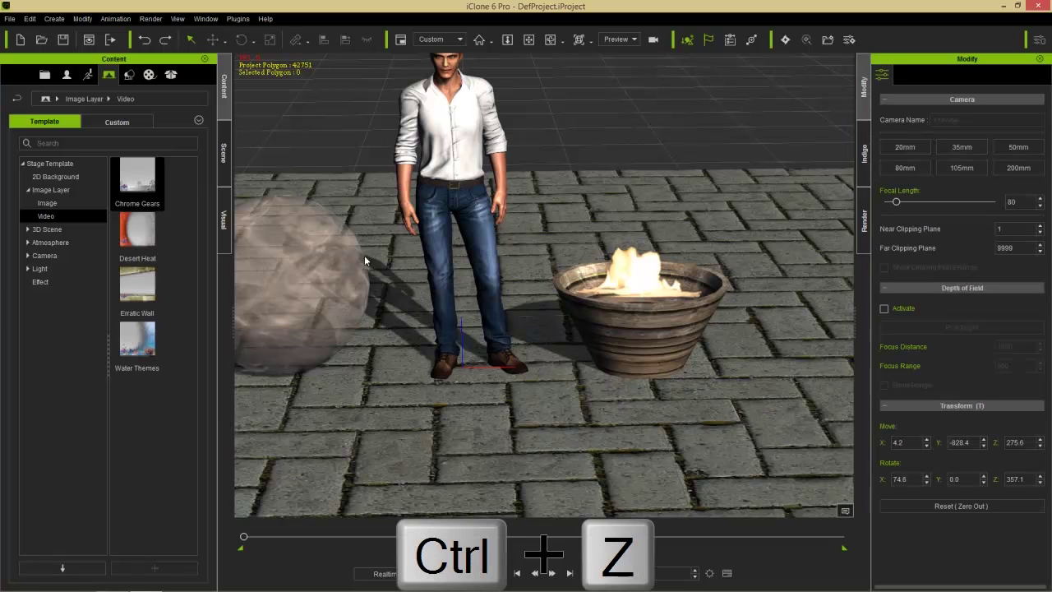
- Locate the Air Fighter image layer file on disk, then apply the Air Fighter cockpit overlay to the view
{"action": "left_click", "coordinate": [51, 204]}
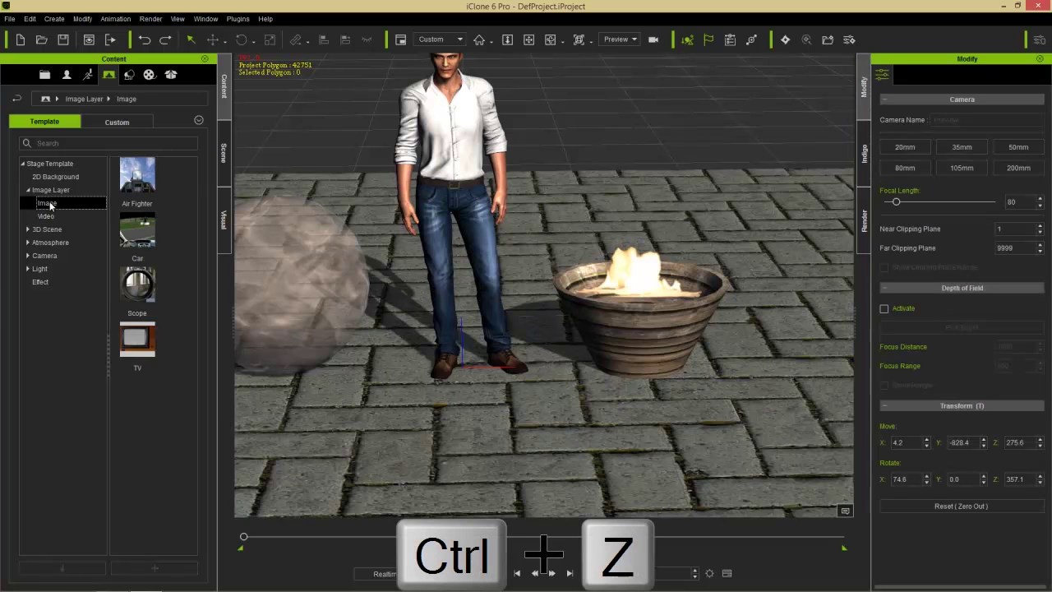
{"action": "right_click", "coordinate": [139, 185]}
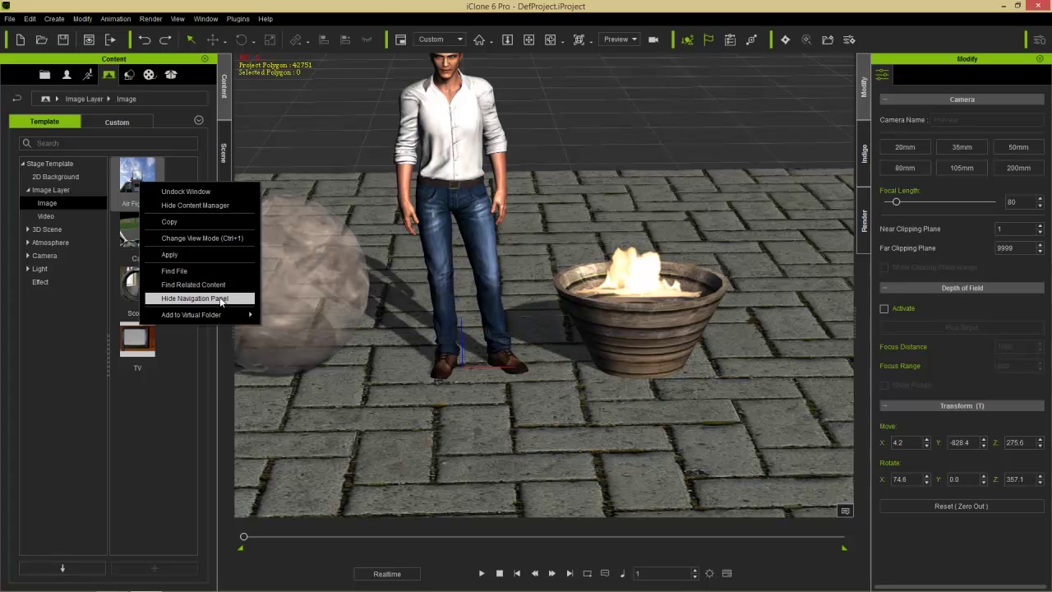
{"action": "left_click", "coordinate": [212, 272]}
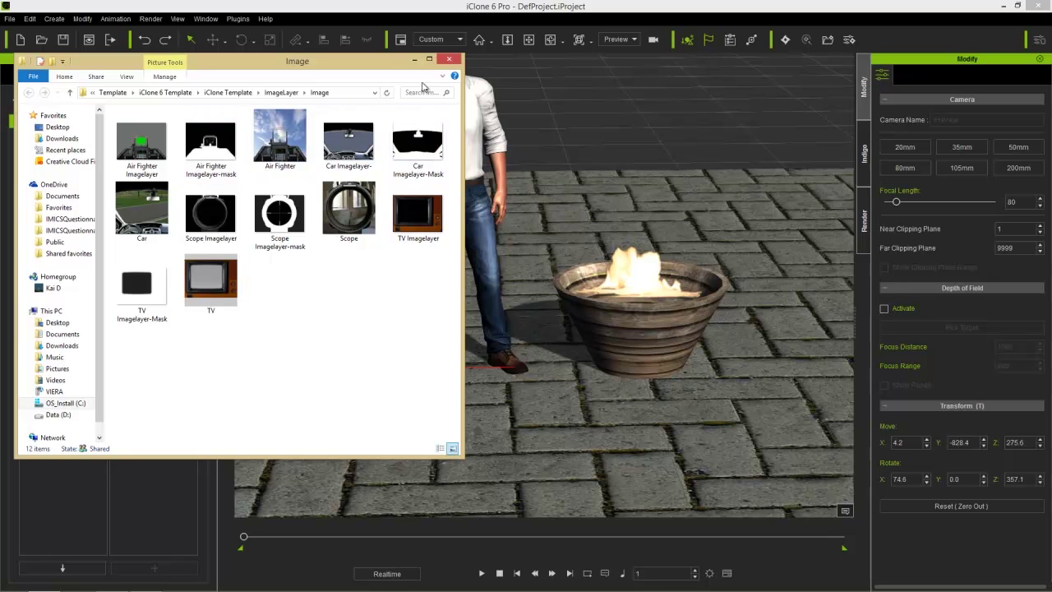
{"action": "left_click", "coordinate": [452, 62]}
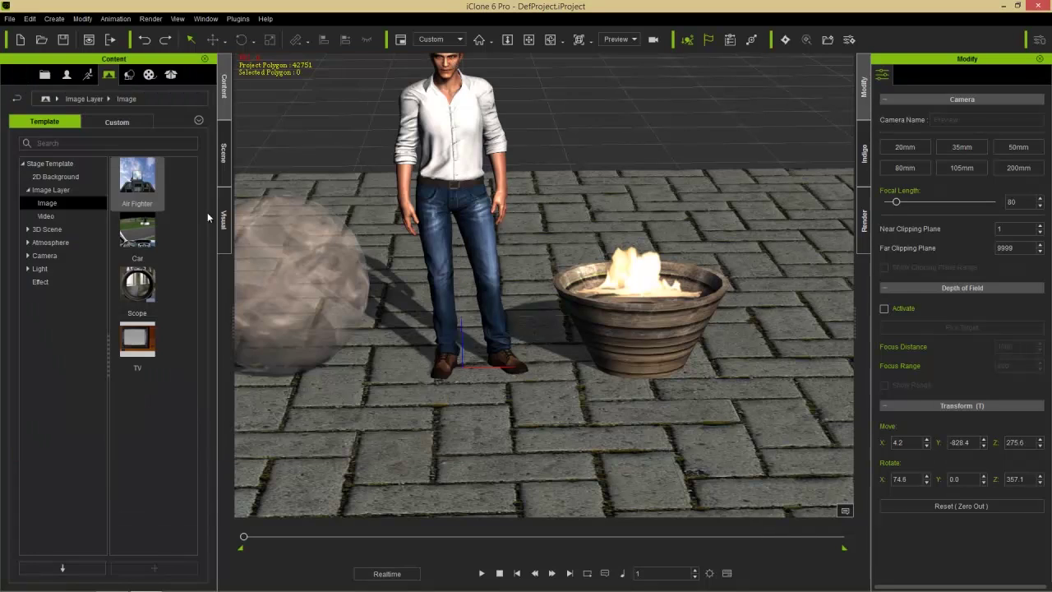
{"action": "double_click", "coordinate": [141, 183]}
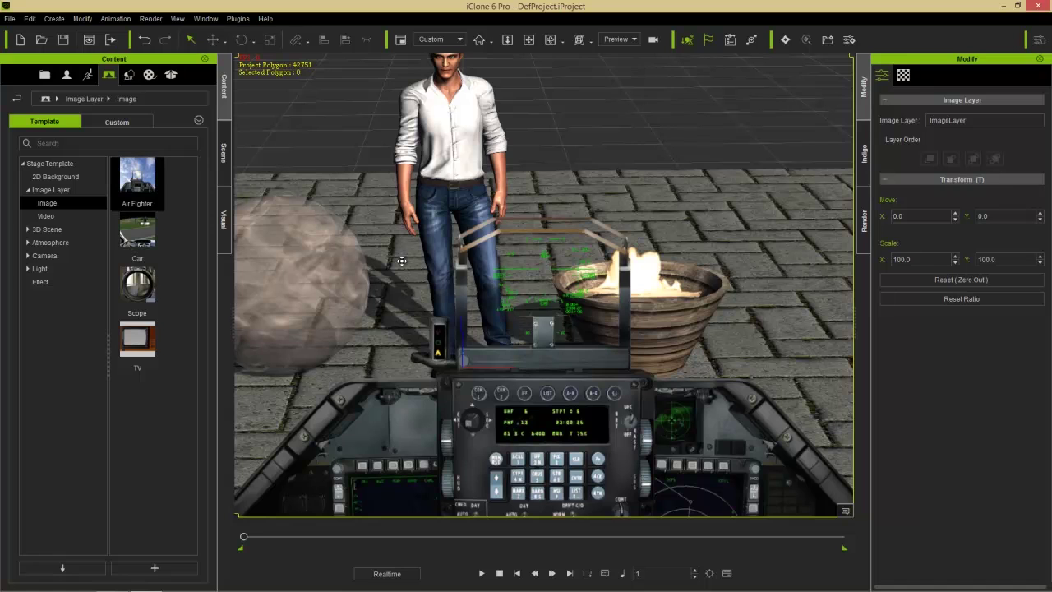
{"action": "right_click_drag", "start_coordinate": [478, 188], "coordinate": [573, 315]}
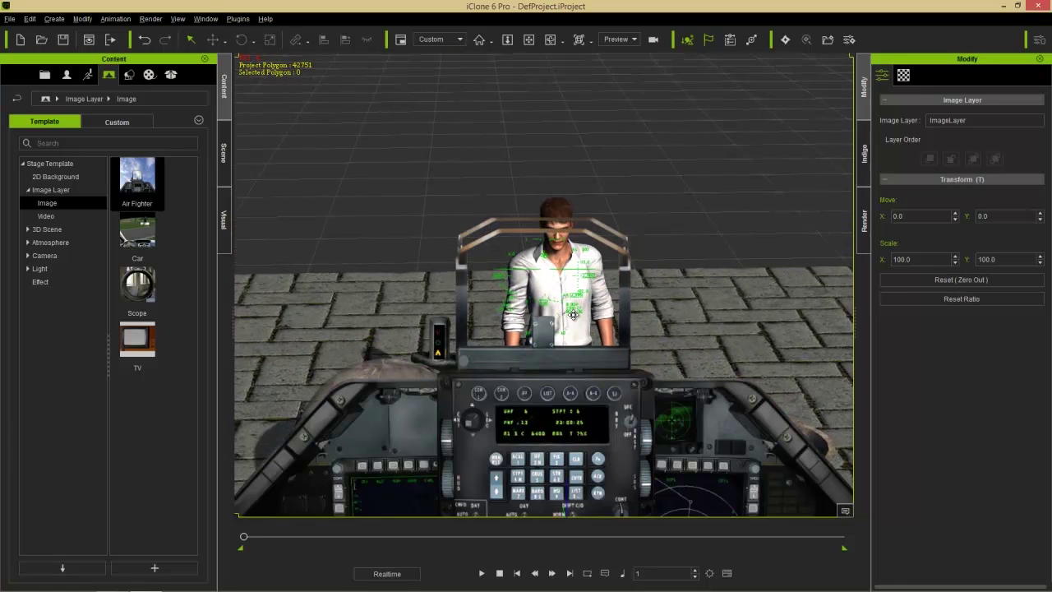
{"action": "left_click", "coordinate": [907, 75]}
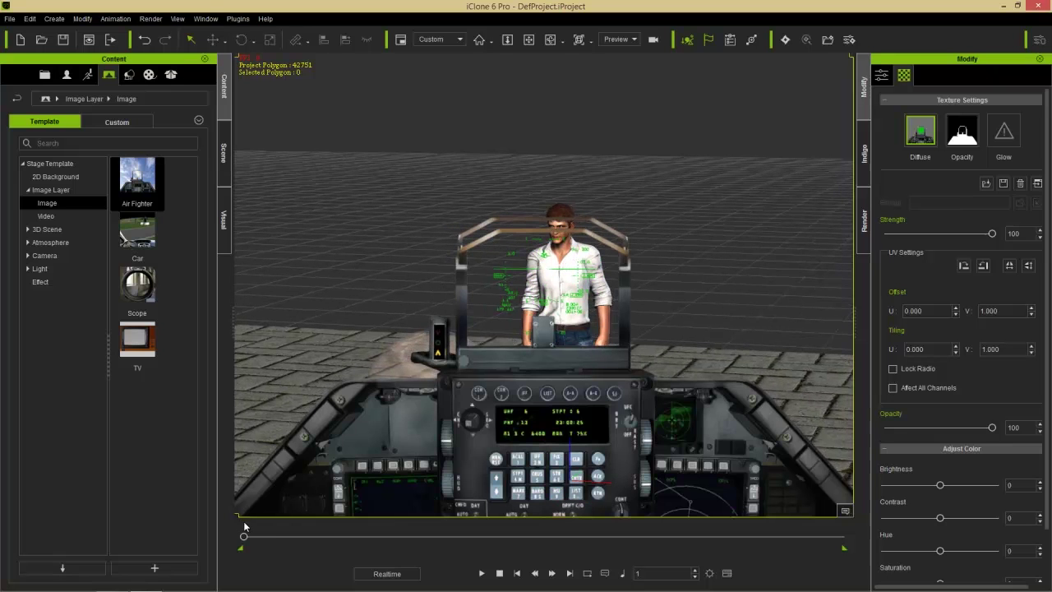
{"action": "left_click_drag", "start_coordinate": [236, 515], "coordinate": [385, 403]}
{"action": "key", "text": "ctrl+z"}
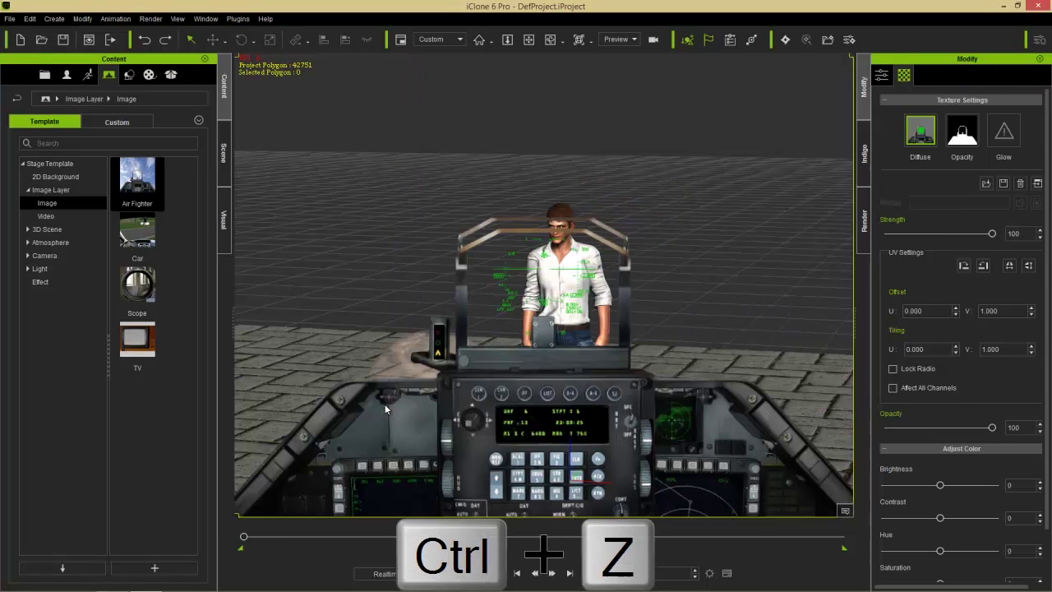
{"action": "key", "text": "ctrl+z"}
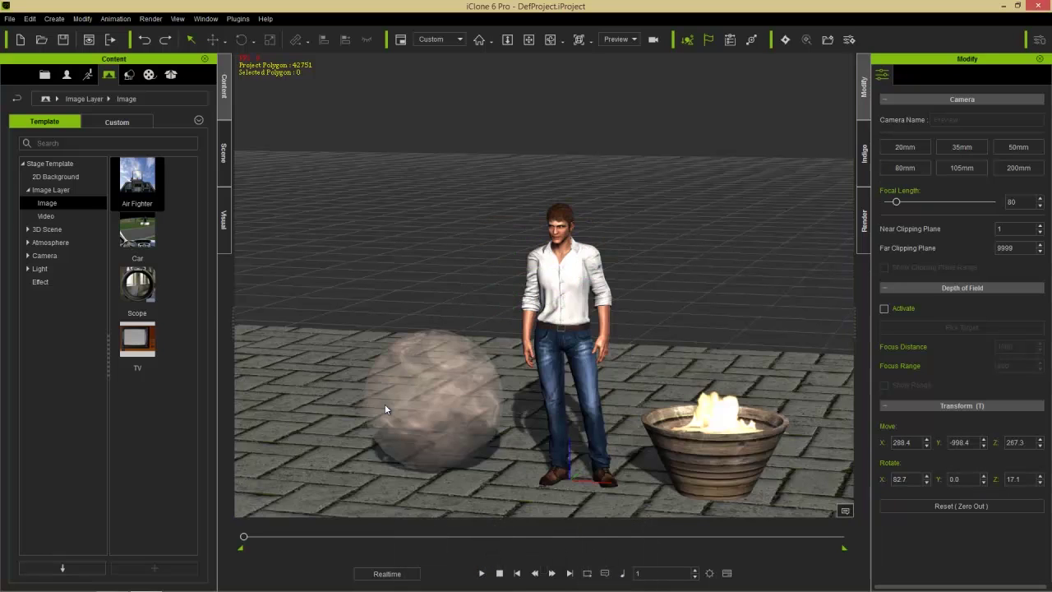
{"action": "left_click_drag", "start_coordinate": [385, 403], "coordinate": [576, 227]}
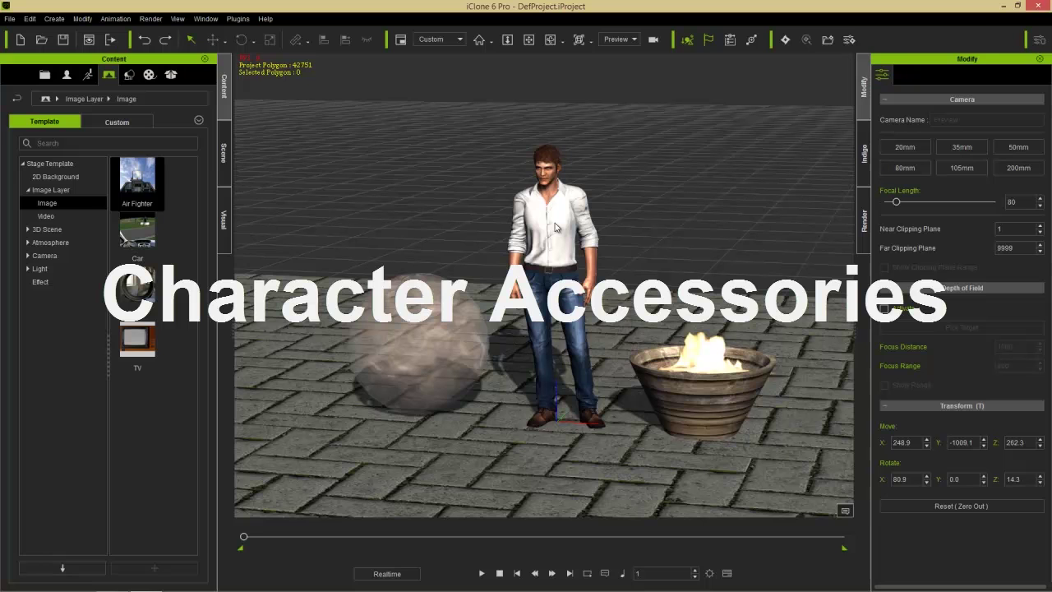
- Put the SunGlasses from Avatar > Accessories > G6 Accessories on the selected man, viewed three-quarter
{"action": "left_click", "coordinate": [569, 216]}
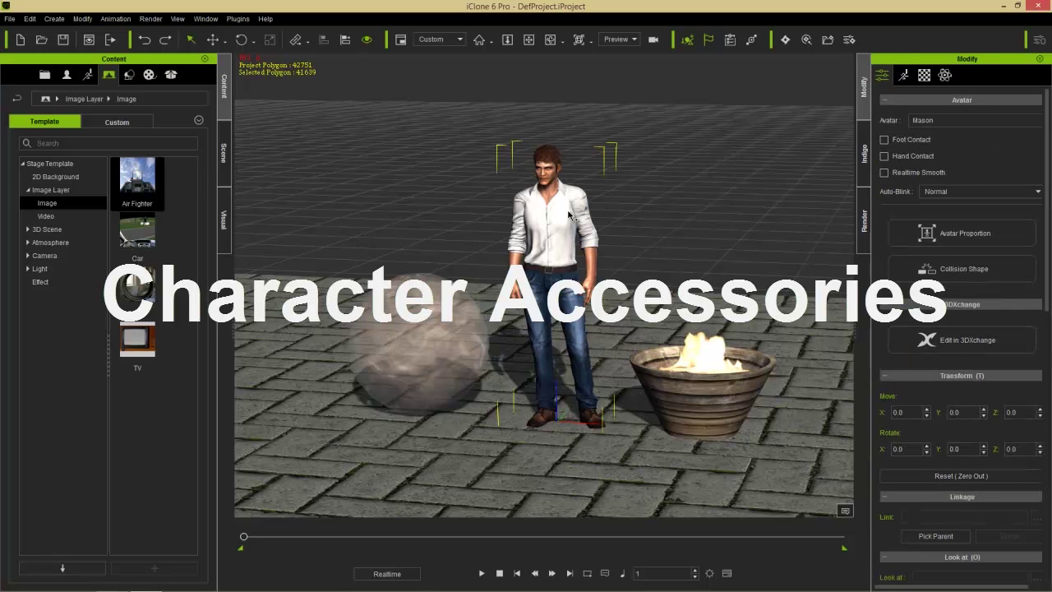
{"action": "left_click", "coordinate": [69, 74]}
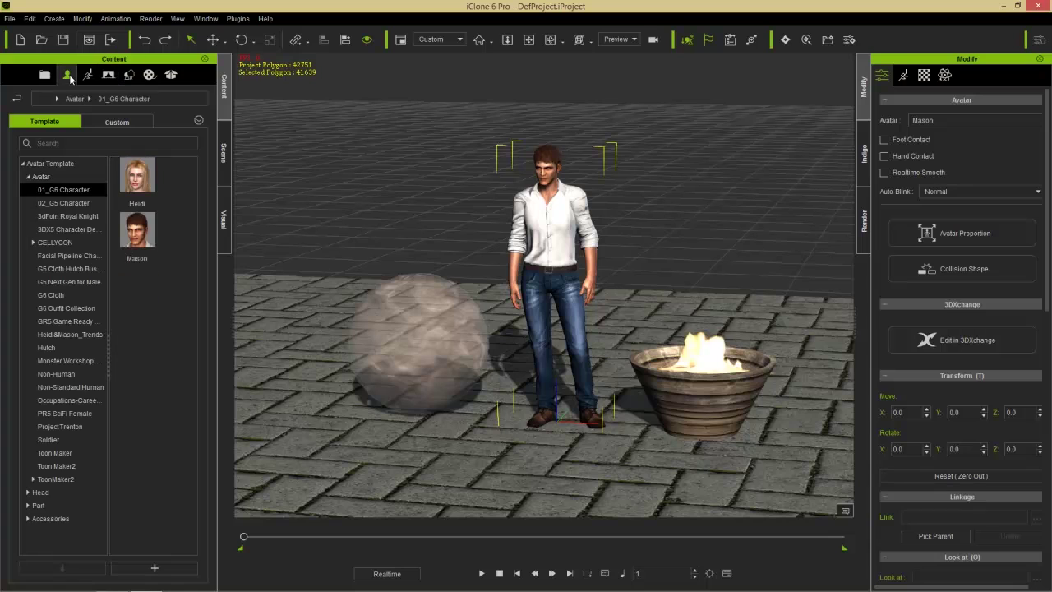
{"action": "double_click", "coordinate": [62, 519]}
{"action": "scroll", "coordinate": [56, 379], "scroll_direction": "down", "scroll_amount": 5}
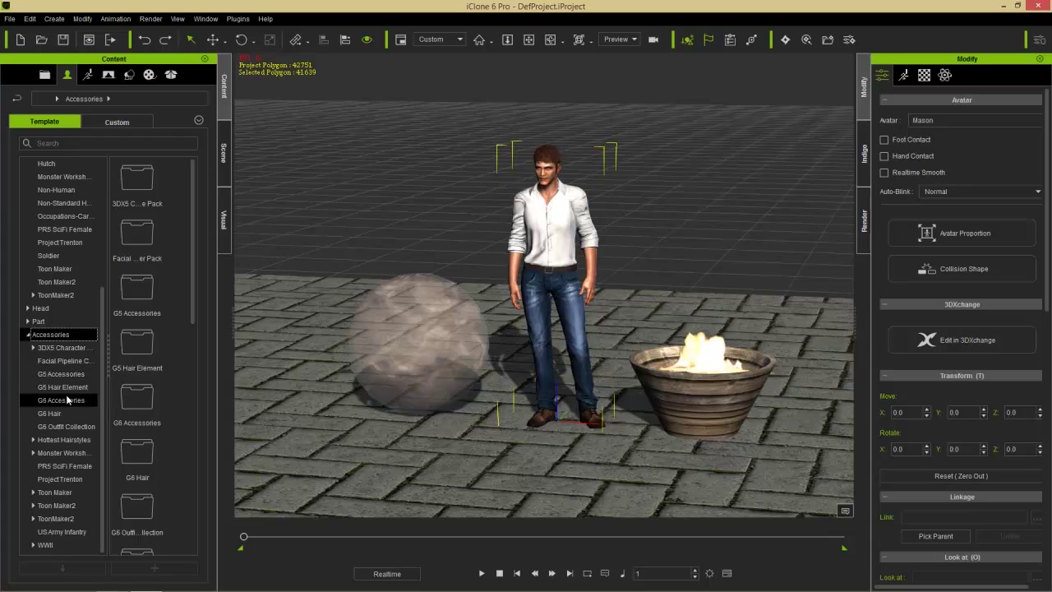
{"action": "left_click", "coordinate": [67, 399]}
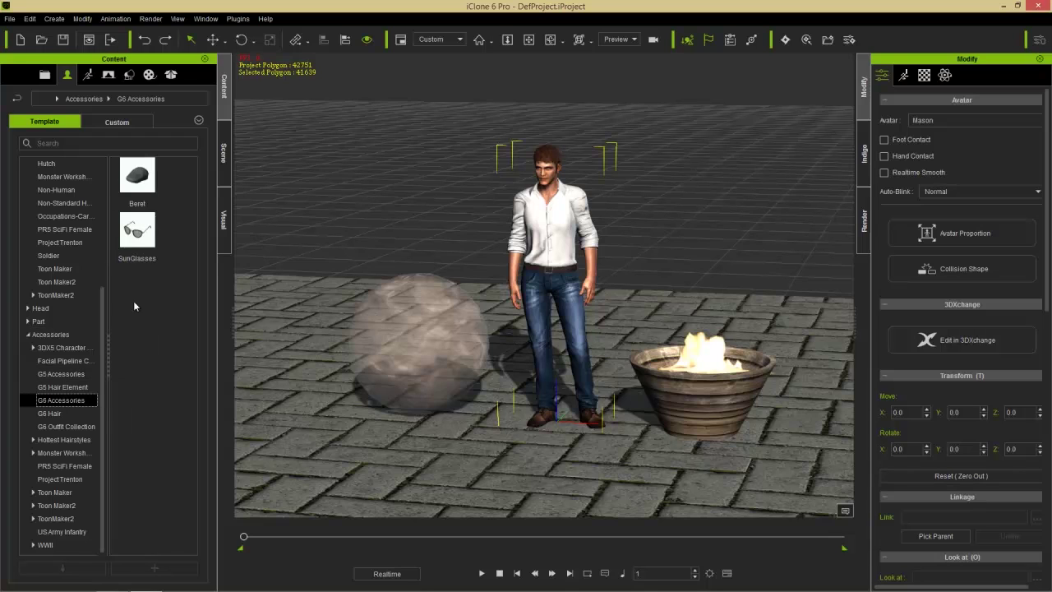
{"action": "double_click", "coordinate": [139, 234]}
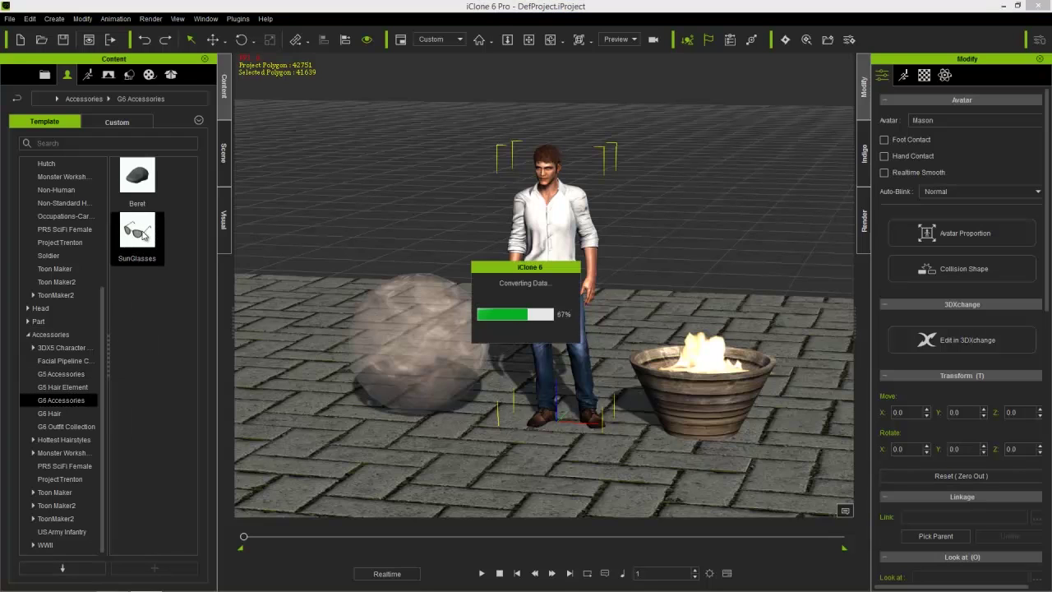
{"action": "scroll", "coordinate": [445, 238], "scroll_direction": "up", "scroll_amount": 6}
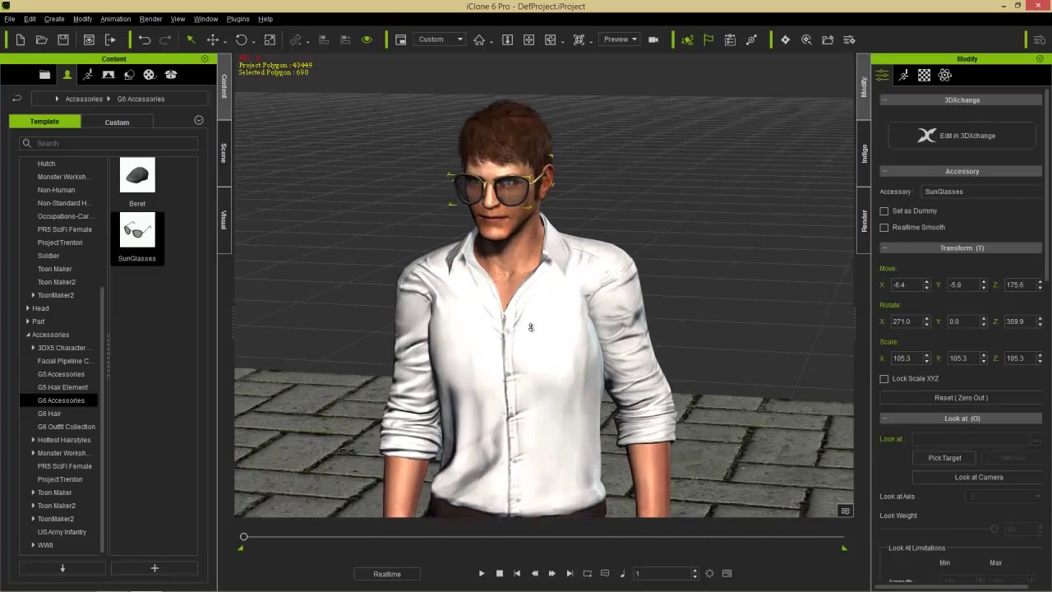
{"action": "scroll", "coordinate": [530, 327], "scroll_direction": "up", "scroll_amount": 5}
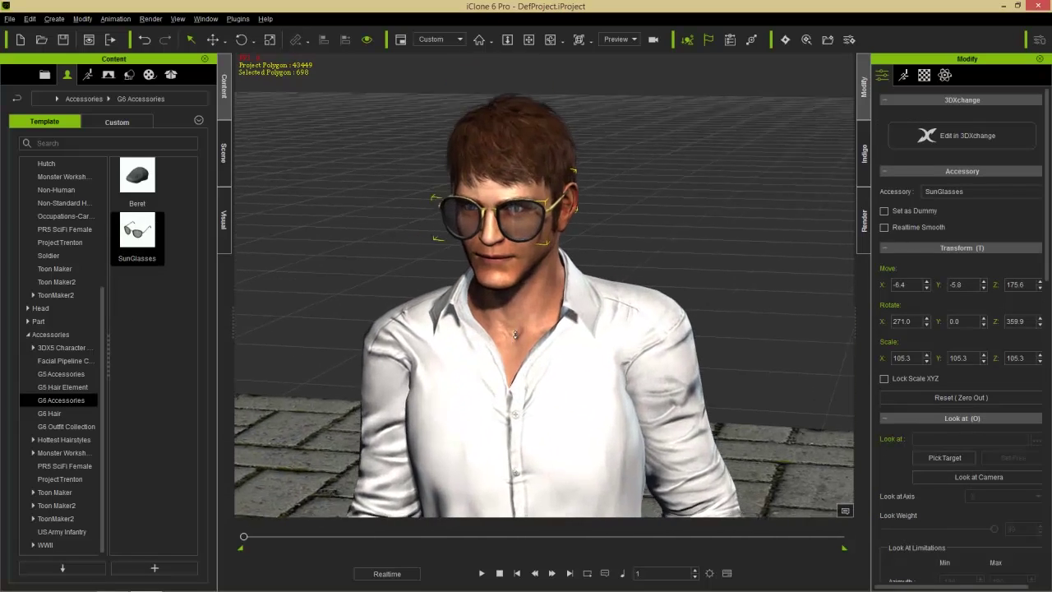
{"action": "right_click_drag", "start_coordinate": [423, 310], "coordinate": [551, 326]}
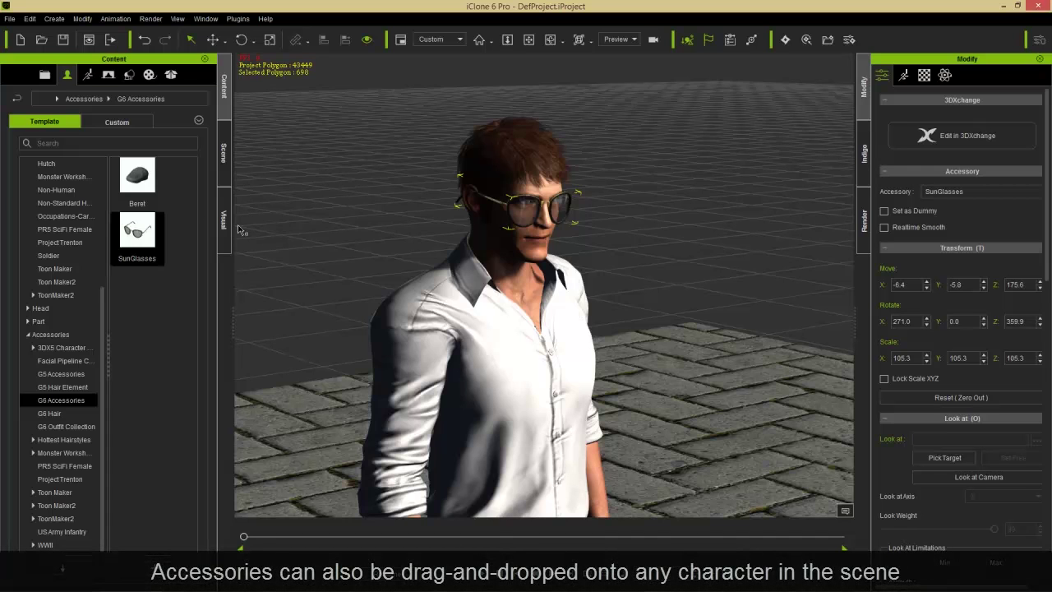
- Place the grey Beret from G6 Accessories on the man's head above the sunglasses
{"action": "left_click_drag", "start_coordinate": [141, 176], "coordinate": [533, 317]}
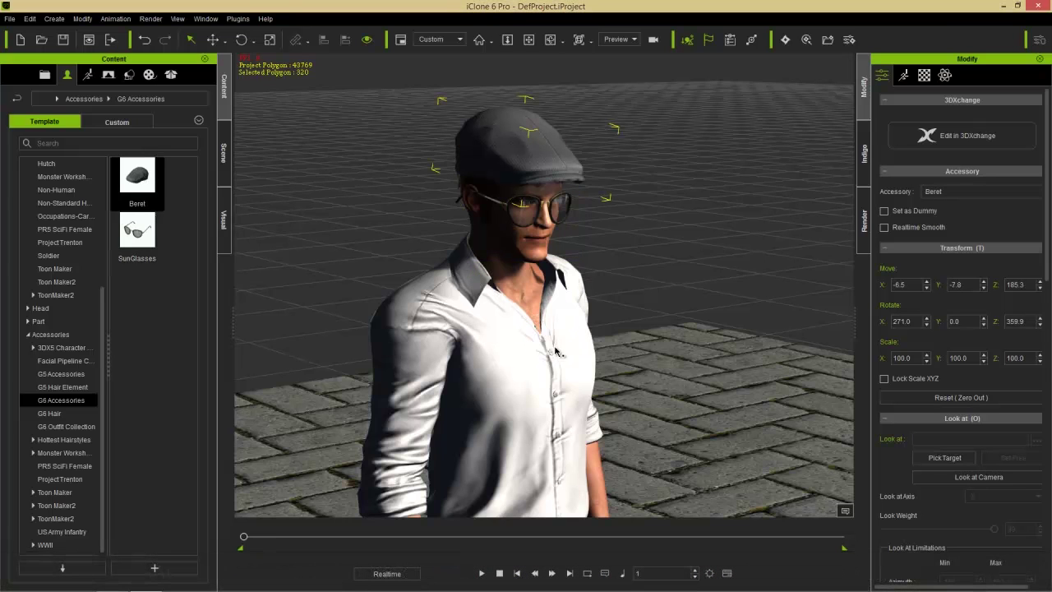
{"action": "middle_click_drag", "start_coordinate": [531, 417], "coordinate": [526, 372]}
{"action": "right_click_drag", "start_coordinate": [526, 371], "coordinate": [622, 373]}
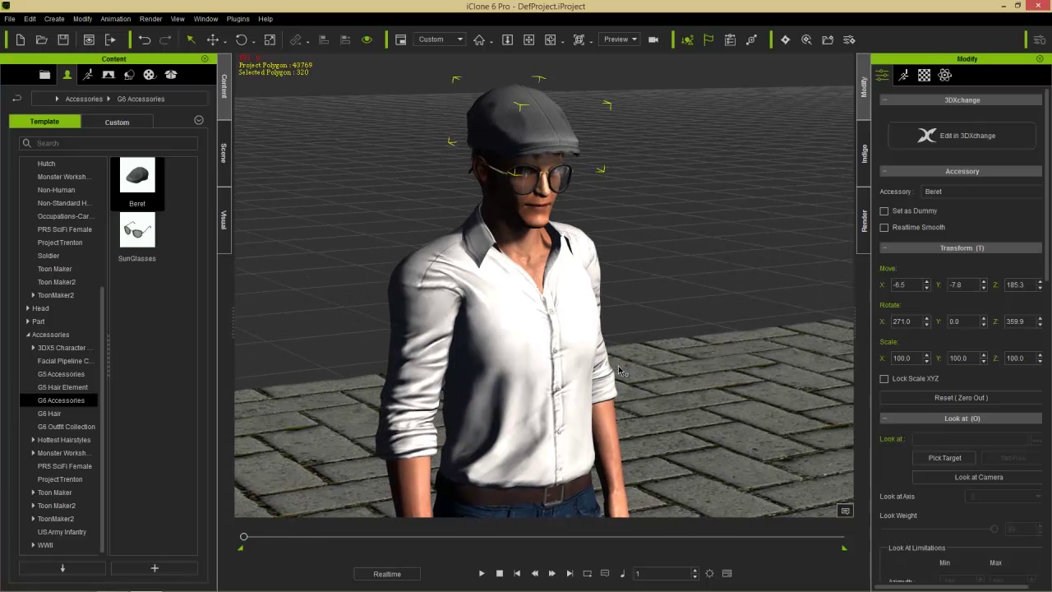